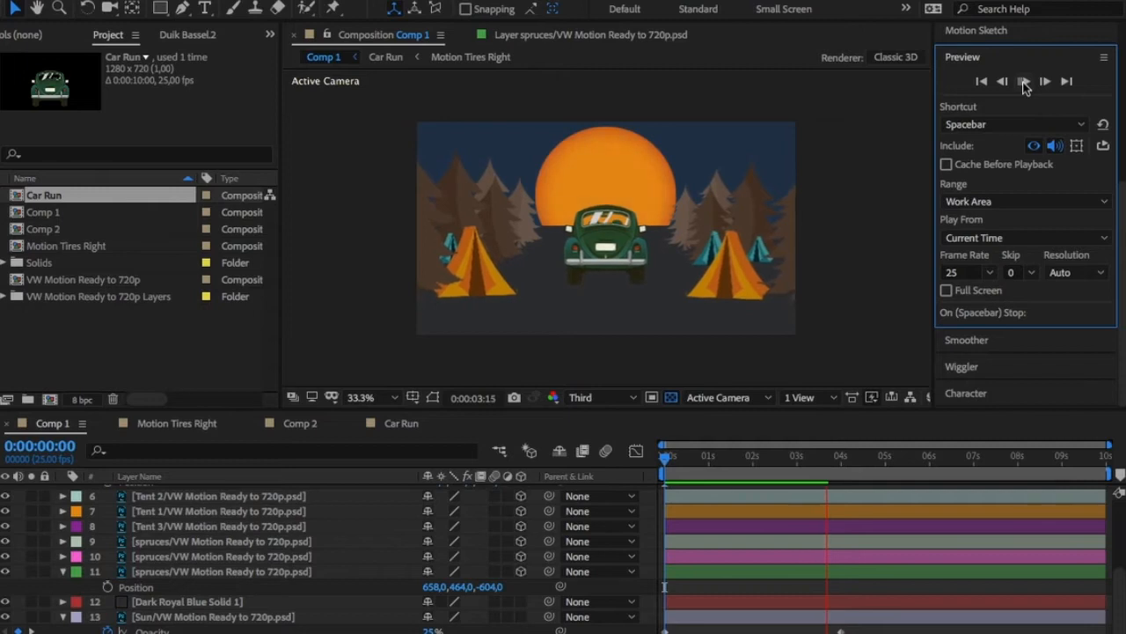
Step: Preview the Comp 1 animation and stop playback a little after the four-second mark
left_click(1024, 82)
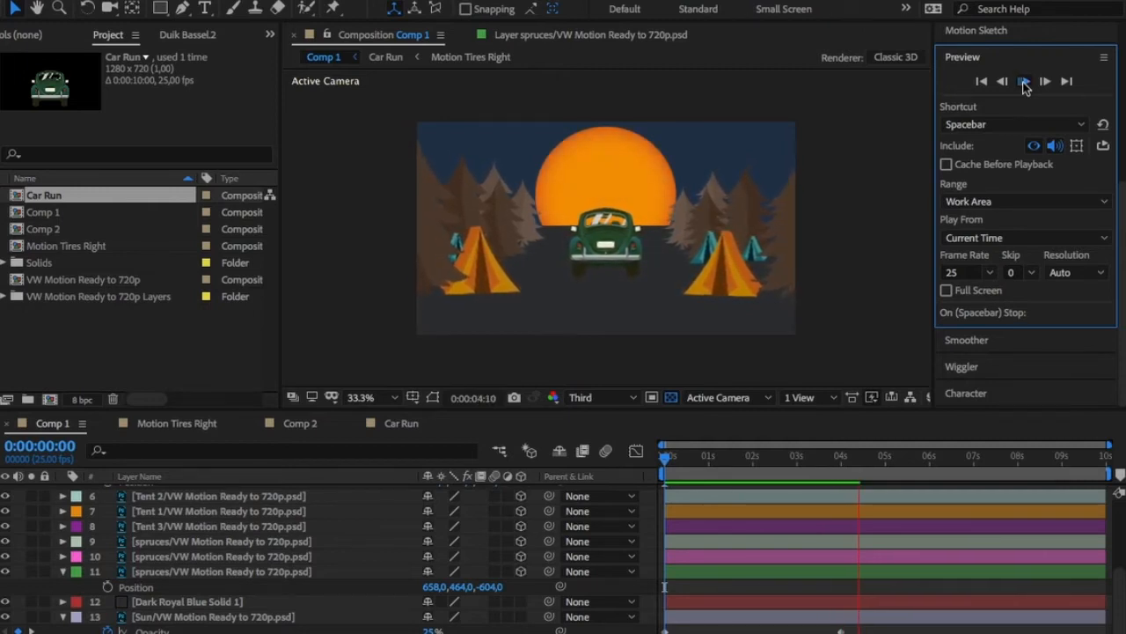
left_click(861, 586)
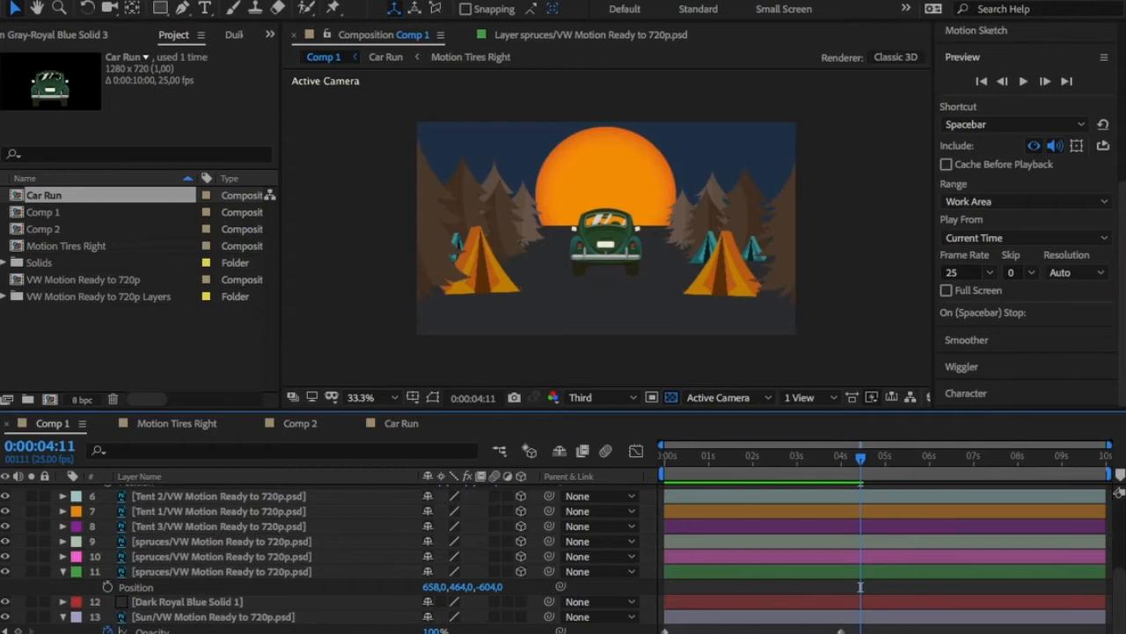
Step: Create composition Comp 3 at 1280 x 720, 25 fps and 10 seconds, sampling its background color from Comp 1's blue night sky
left_click(353, 2)
mouse_move(353, 3)
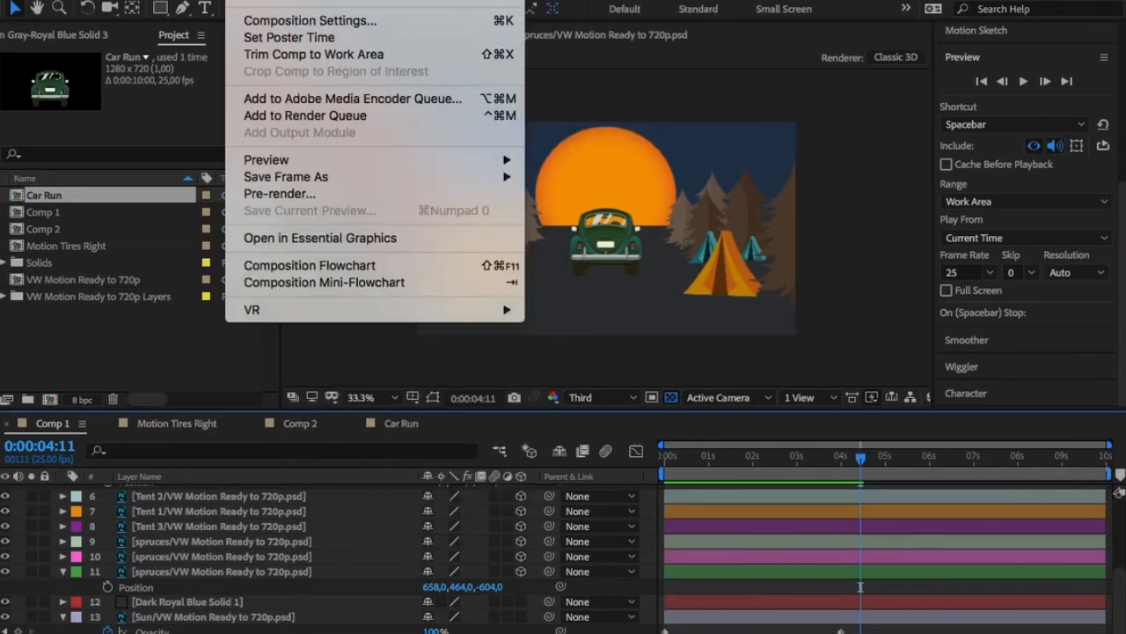
left_click(262, 2)
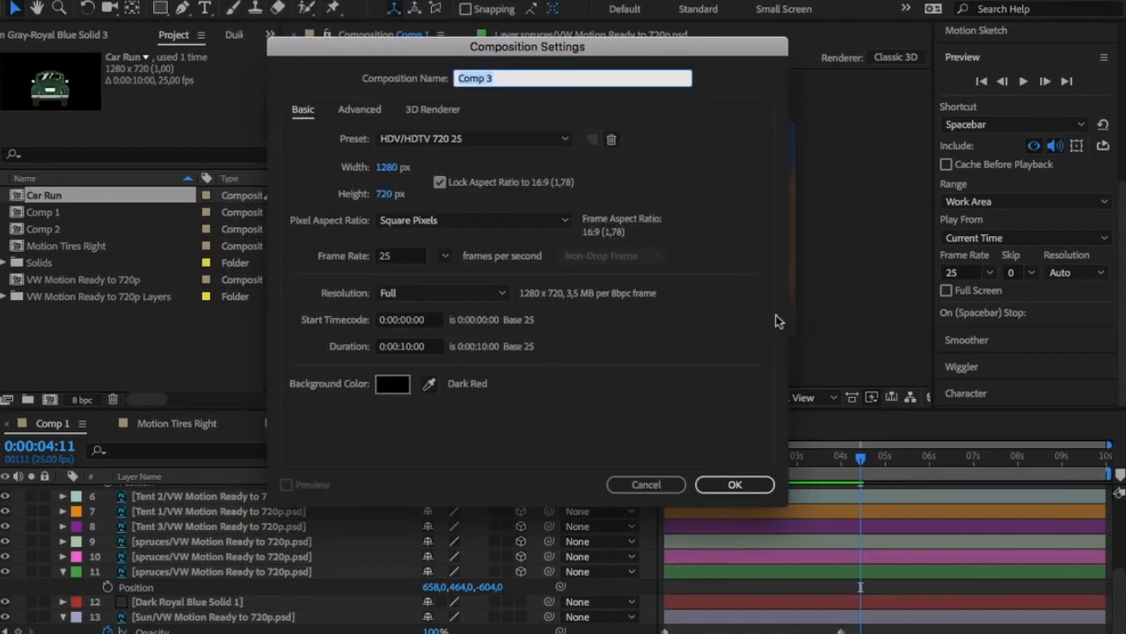
left_click_drag(748, 48, 400, 83)
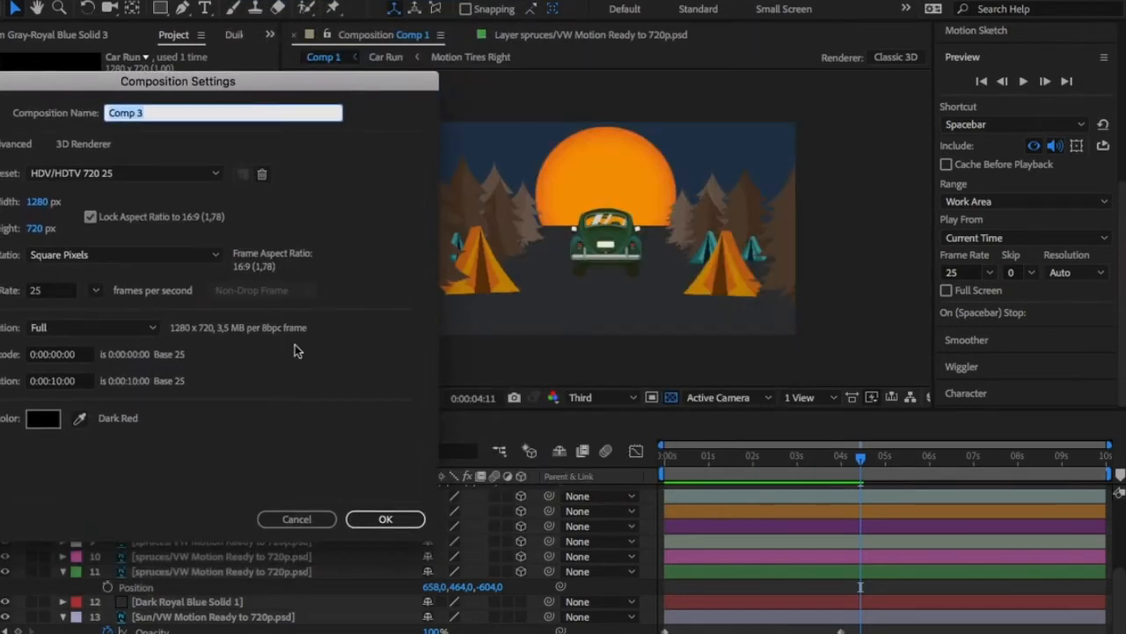
left_click(79, 421)
left_click(753, 141)
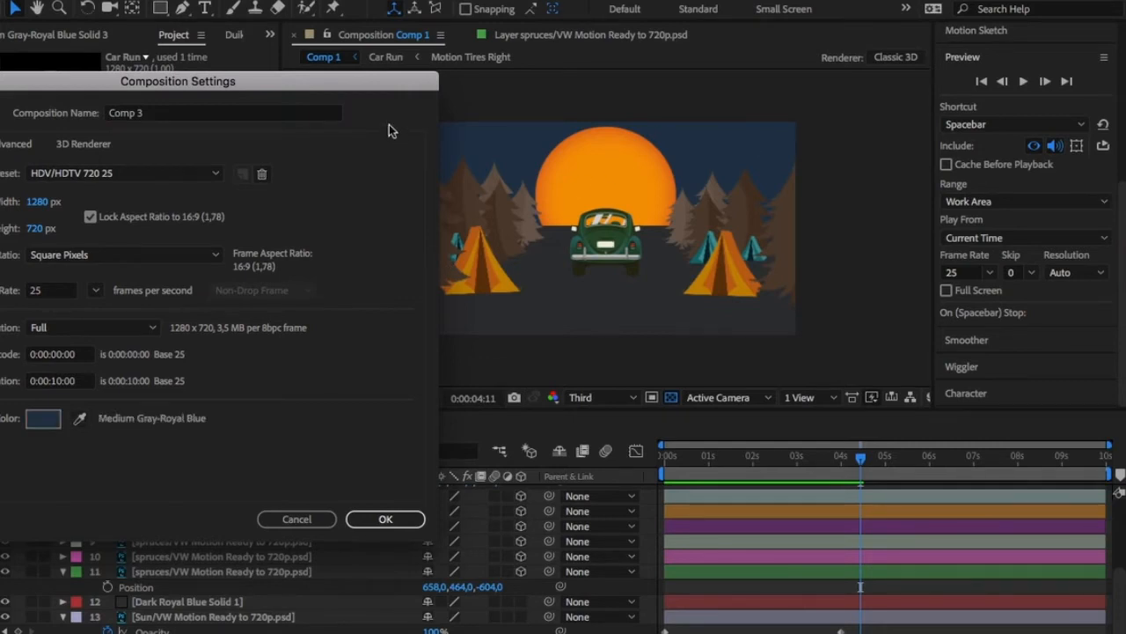
left_click_drag(398, 83, 597, 52)
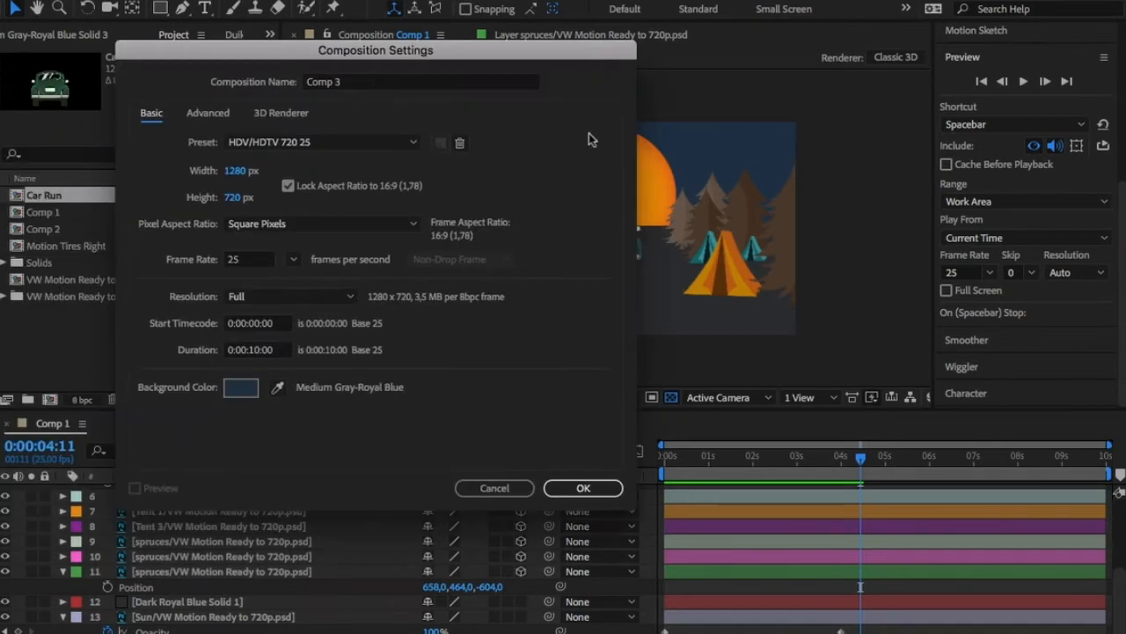
left_click(583, 488)
Step: Add a Medium Gray-Royal Blue solid layer to Comp 3 and duplicate it twice
left_click(333, 0)
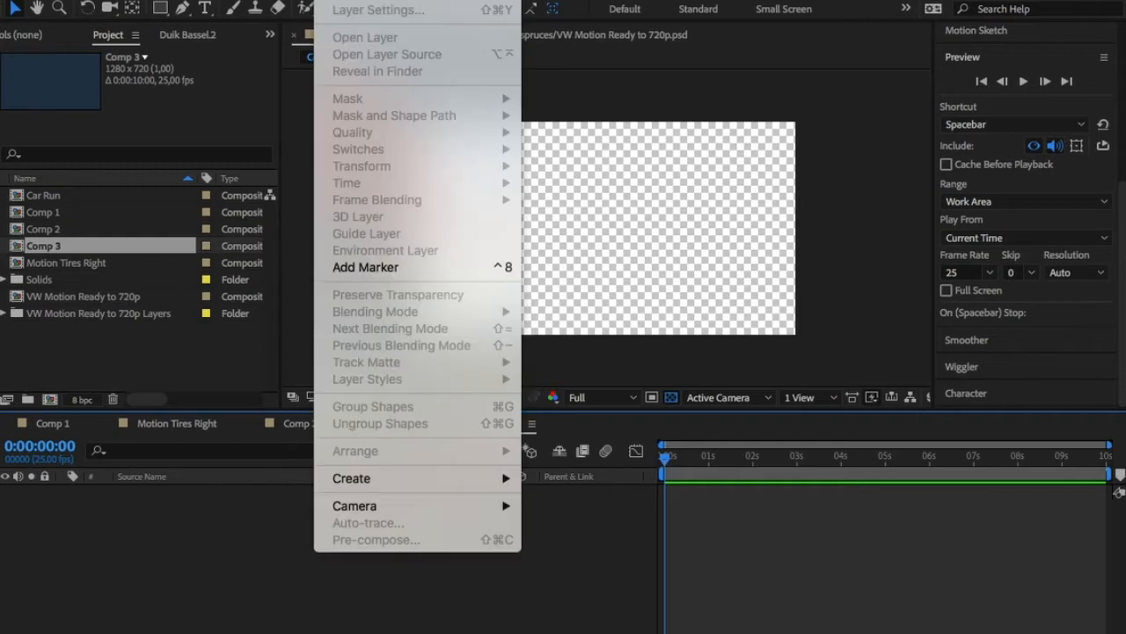
mouse_move(424, 2)
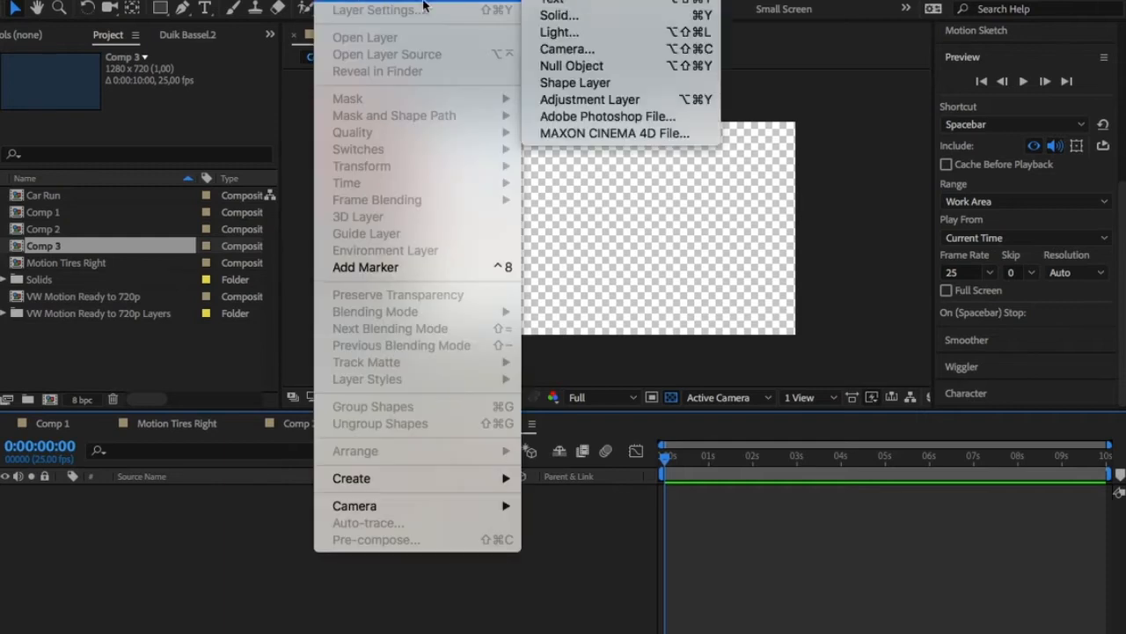
left_click(574, 16)
left_click(552, 410)
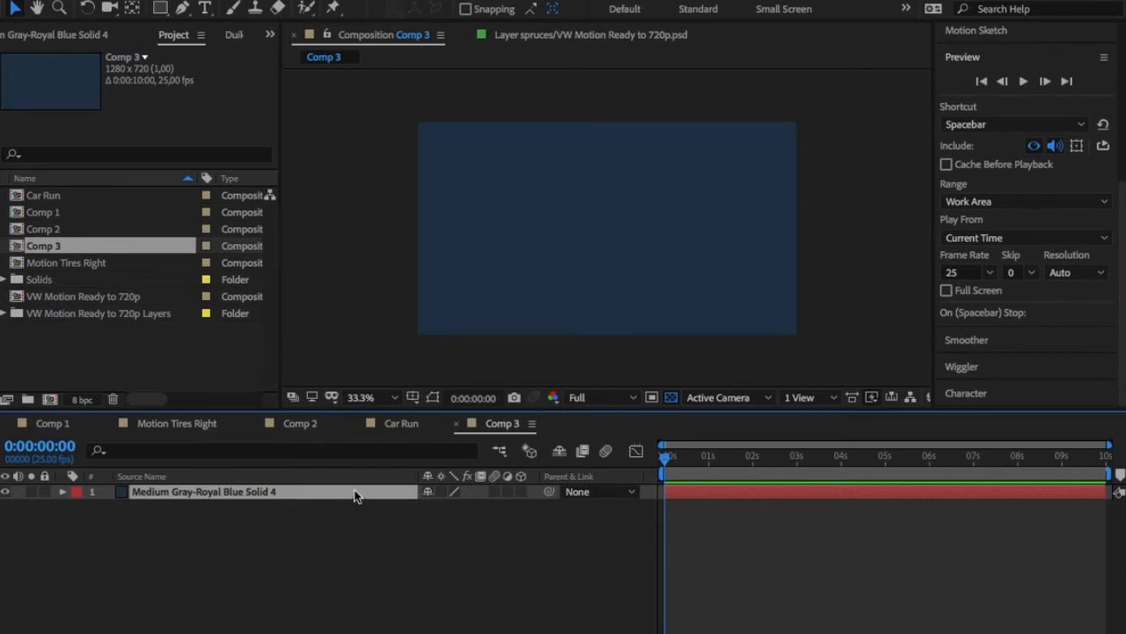
key("ctrl+d")
key("ctrl+d")
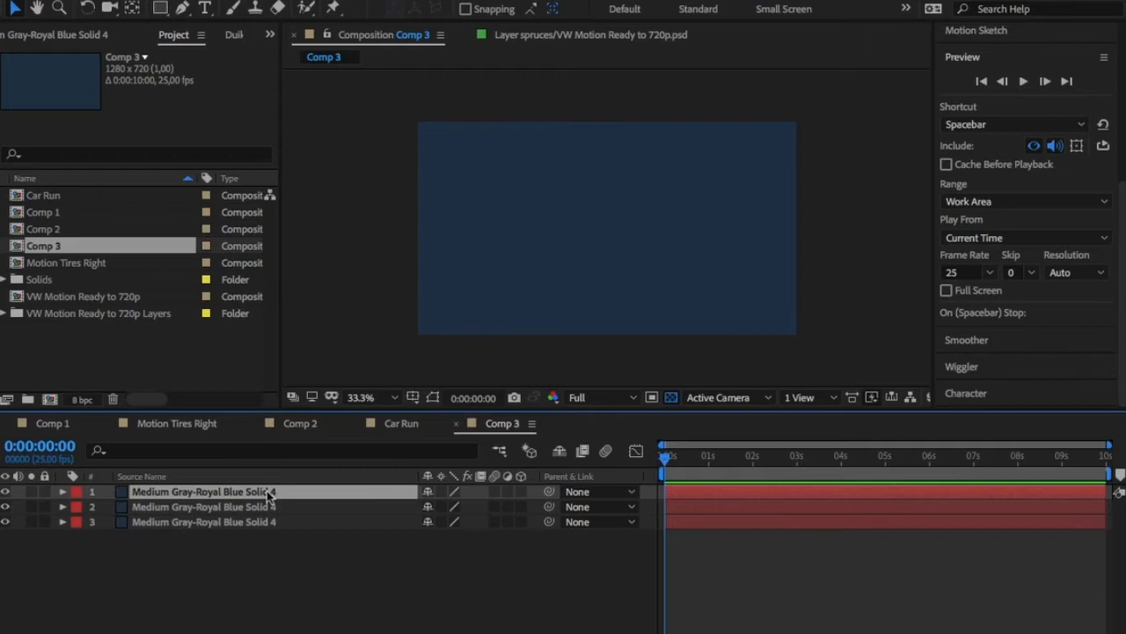
Step: Rename the topmost solid layer in Comp 3 as Sore
key("Return")
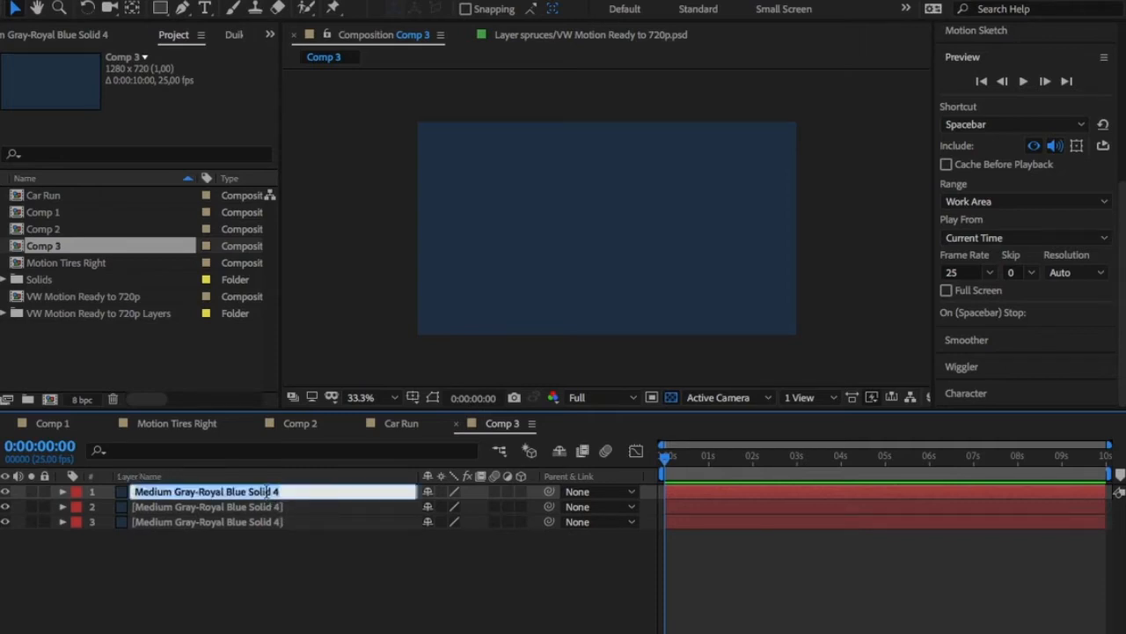
key("BackSpace")
type("Sor")
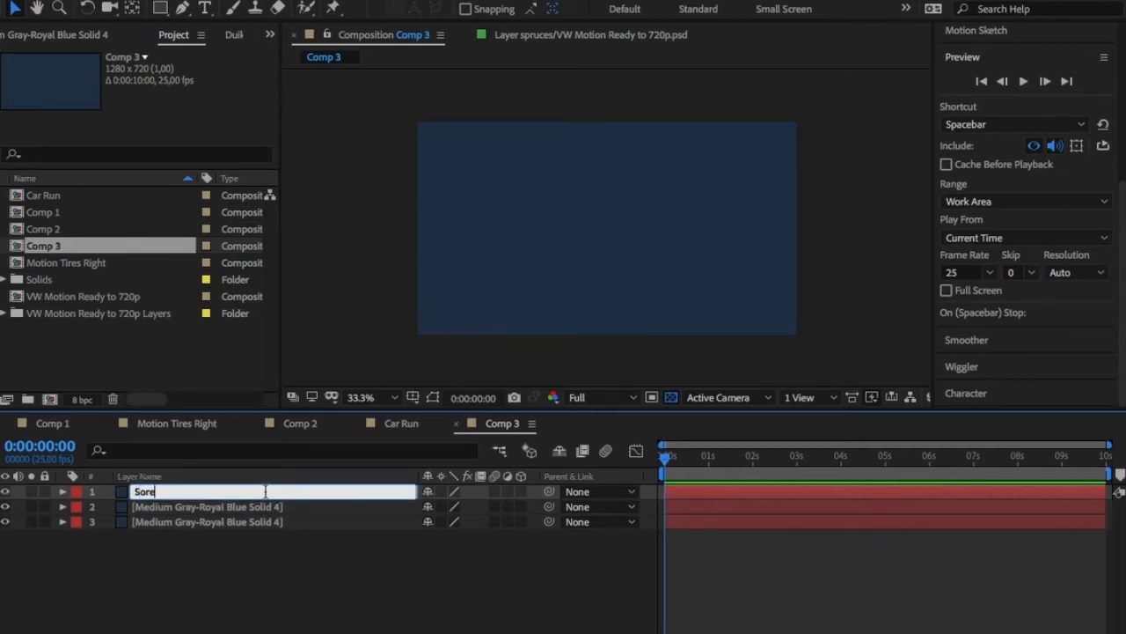
type("e")
key("Return")
Step: Rename the second solid layer in Comp 3 as Maghrib
double_click(257, 506)
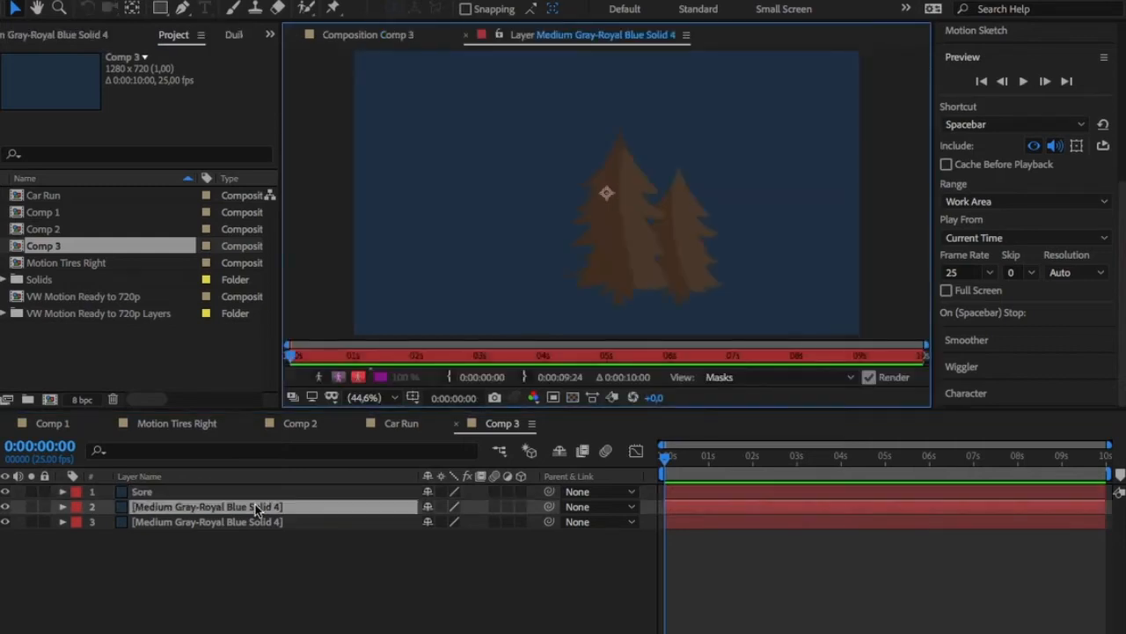
left_click(410, 37)
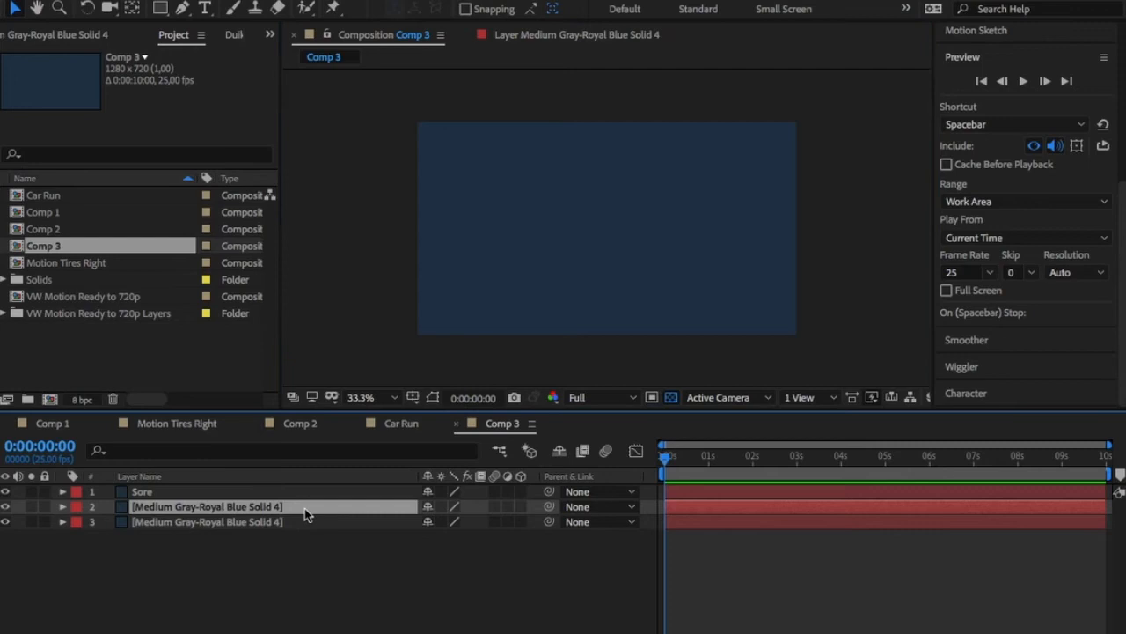
key("Return")
type("N")
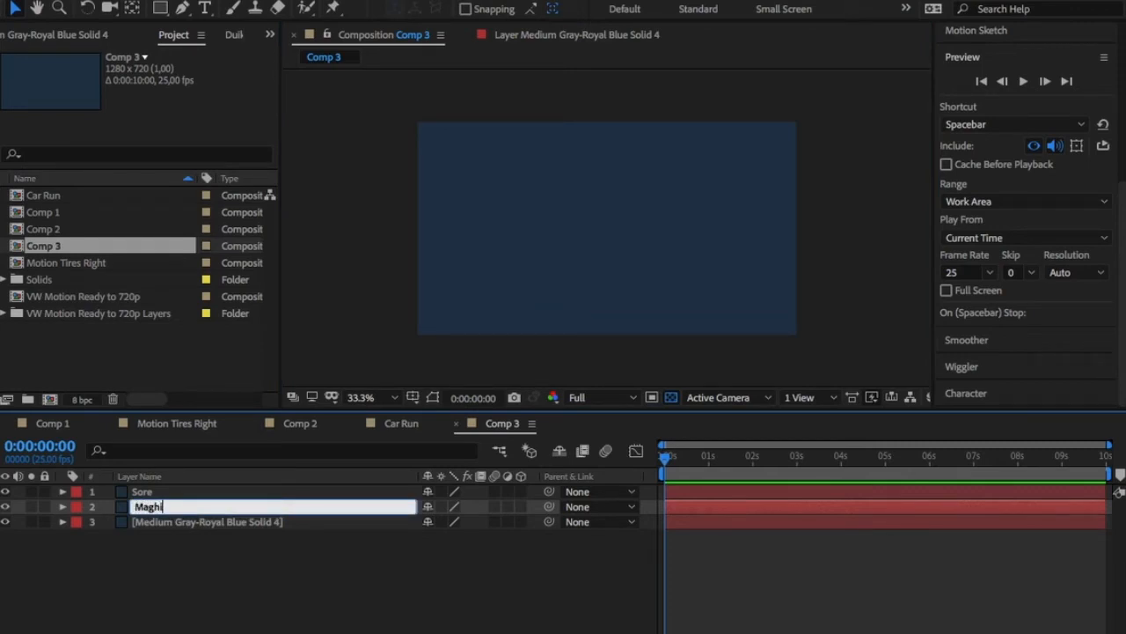
type("aghrib")
key("Return")
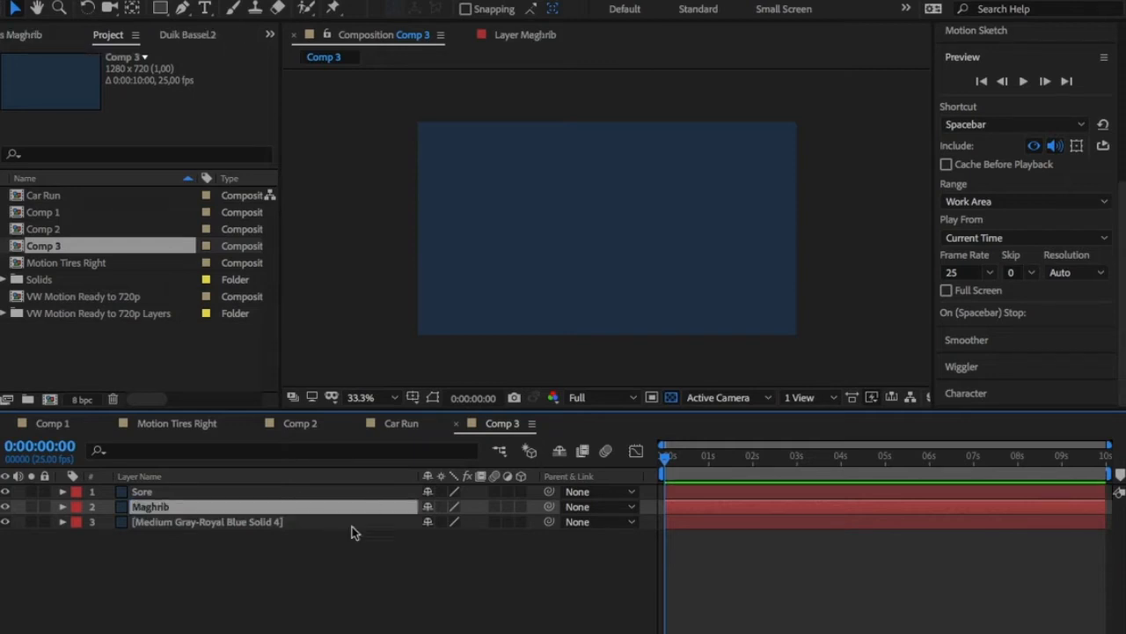
Step: Rename the third solid layer in Comp 3 as Malam
left_click(277, 528)
key("Return")
type("Malam")
key("Return")
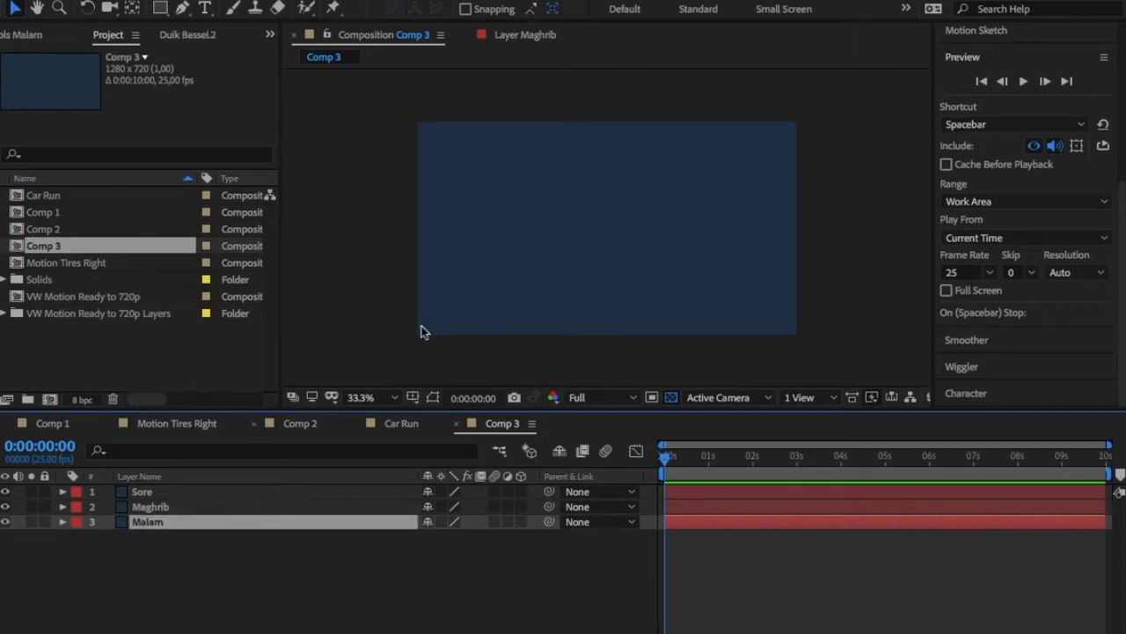
Step: Search the effects for "ramp" and apply Gradient Ramp to the Sore layer
left_click(247, 494)
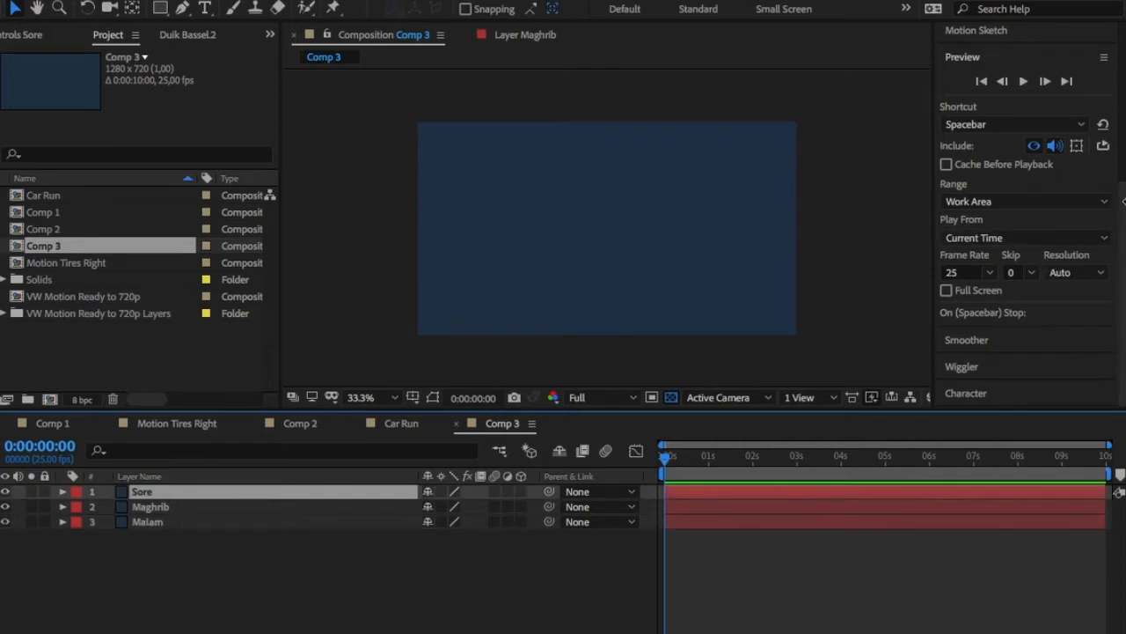
scroll(1123, 211, "up", 10)
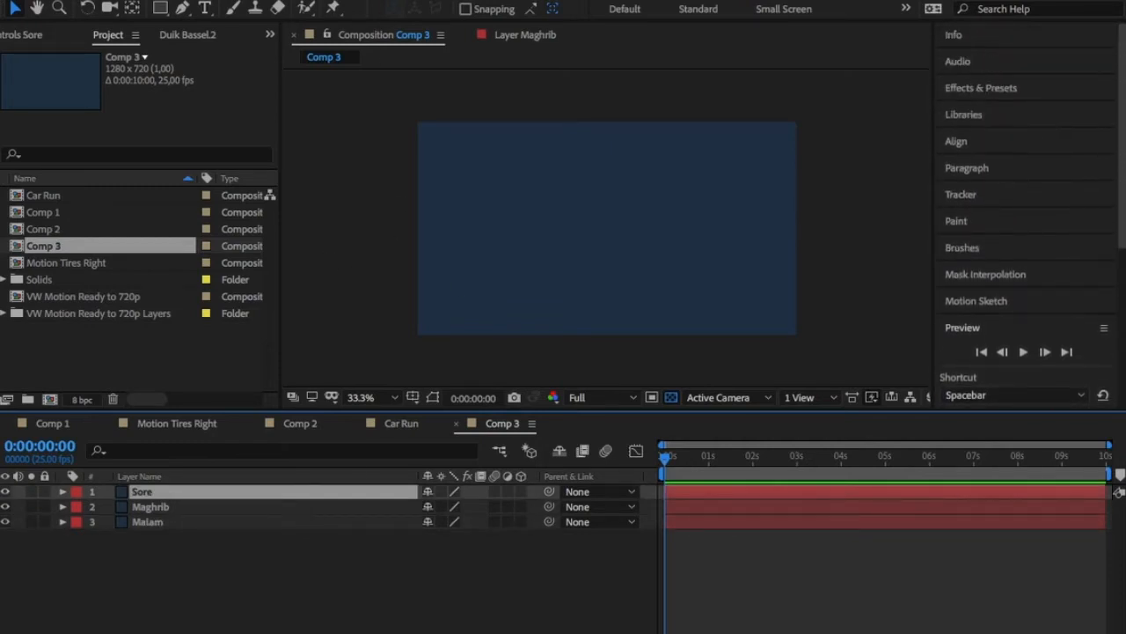
left_click(1018, 95)
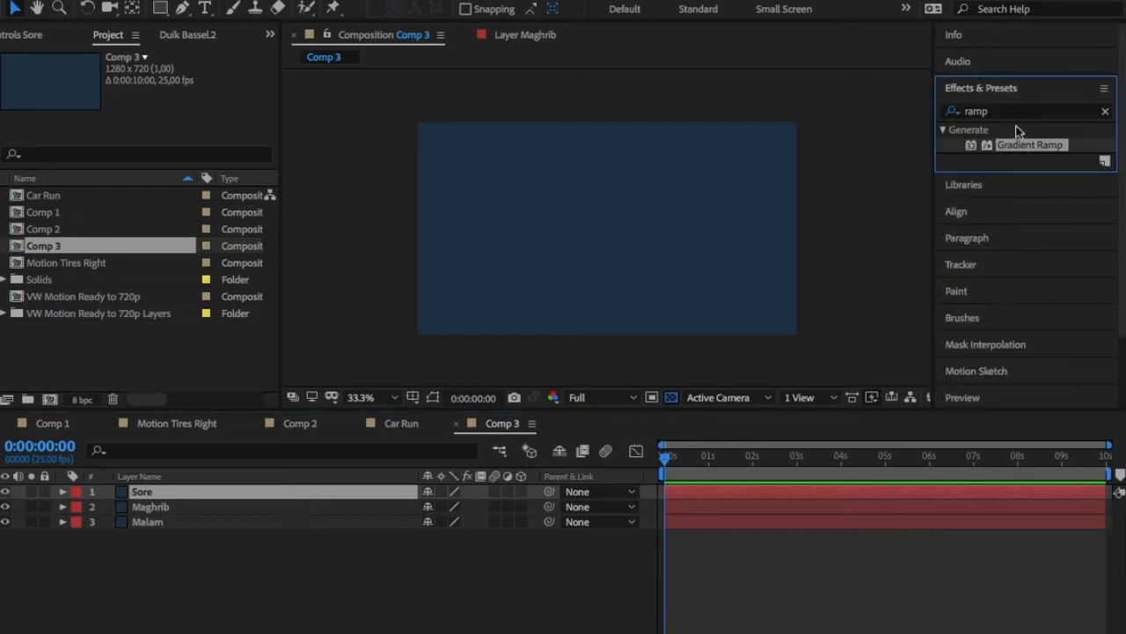
left_click(988, 110)
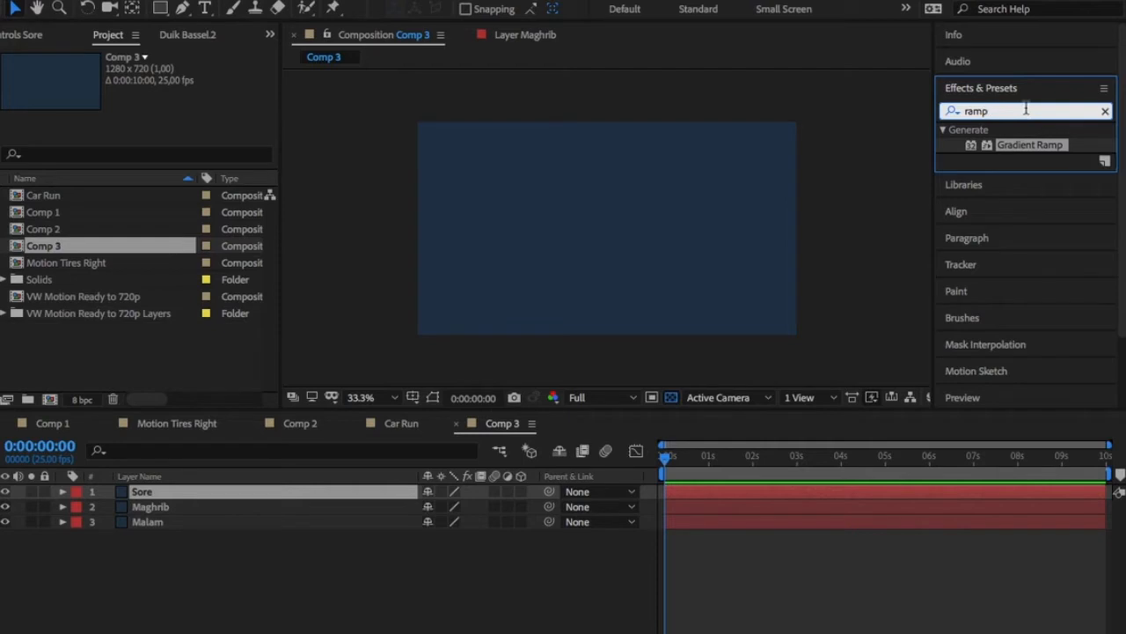
key("BackSpace")
key("BackSpace")
key("BackSpace")
key("BackSpace")
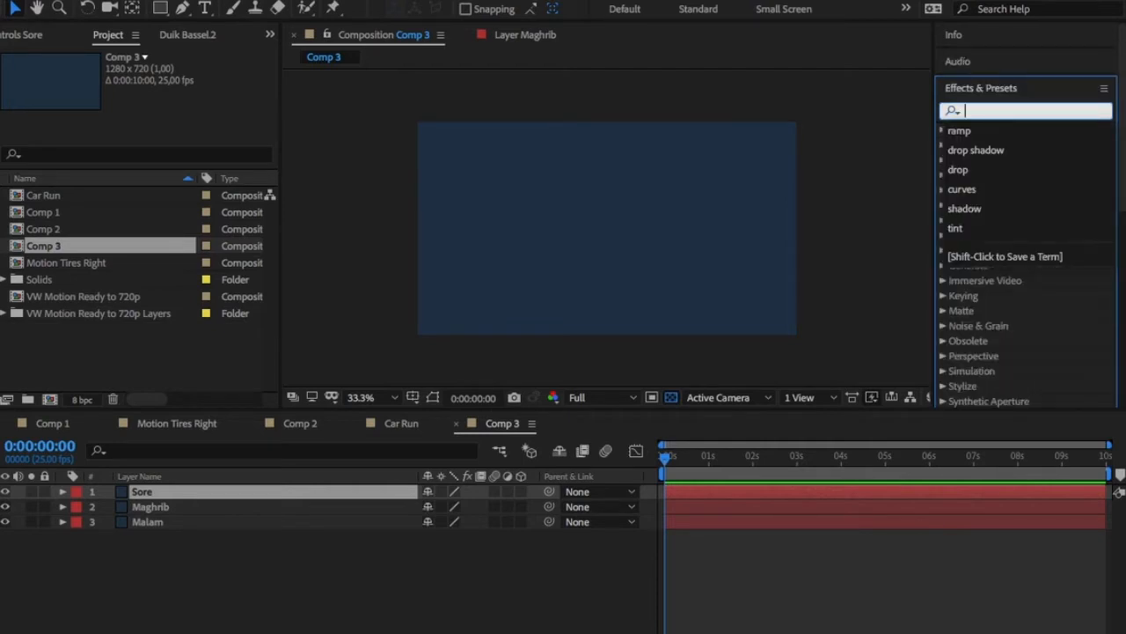
type("ramp")
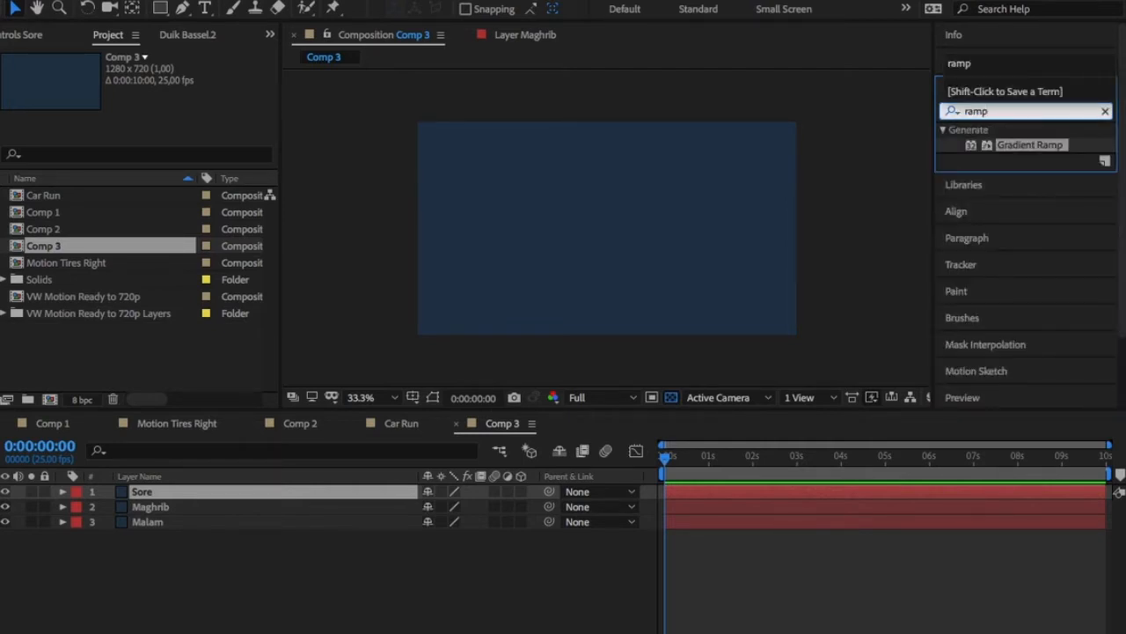
left_click_drag(975, 145, 365, 492)
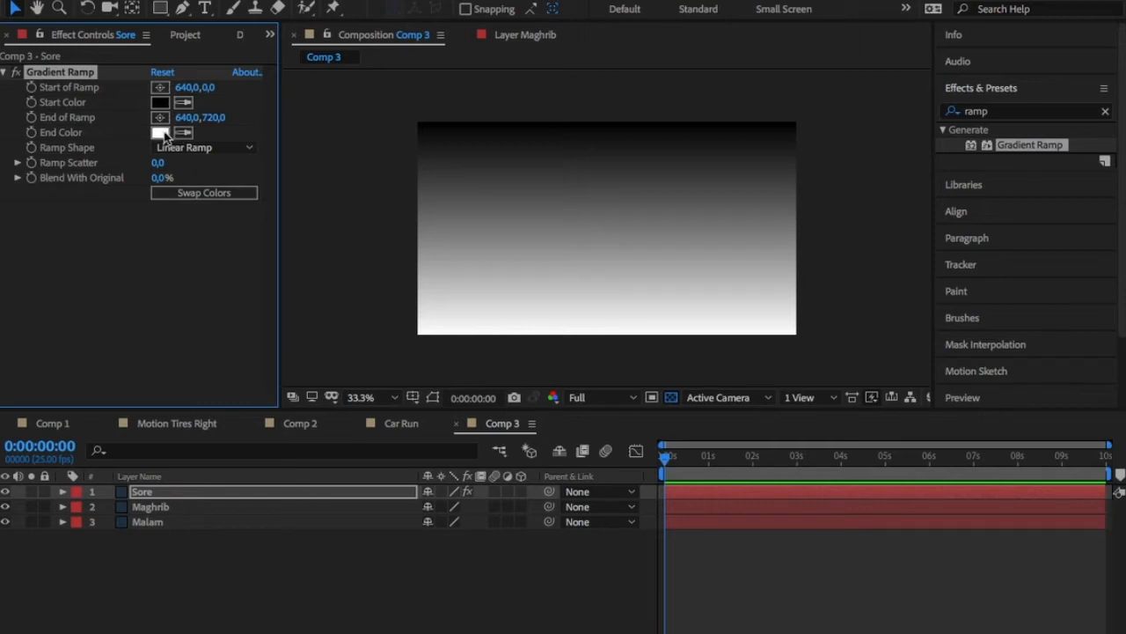
left_click(159, 132)
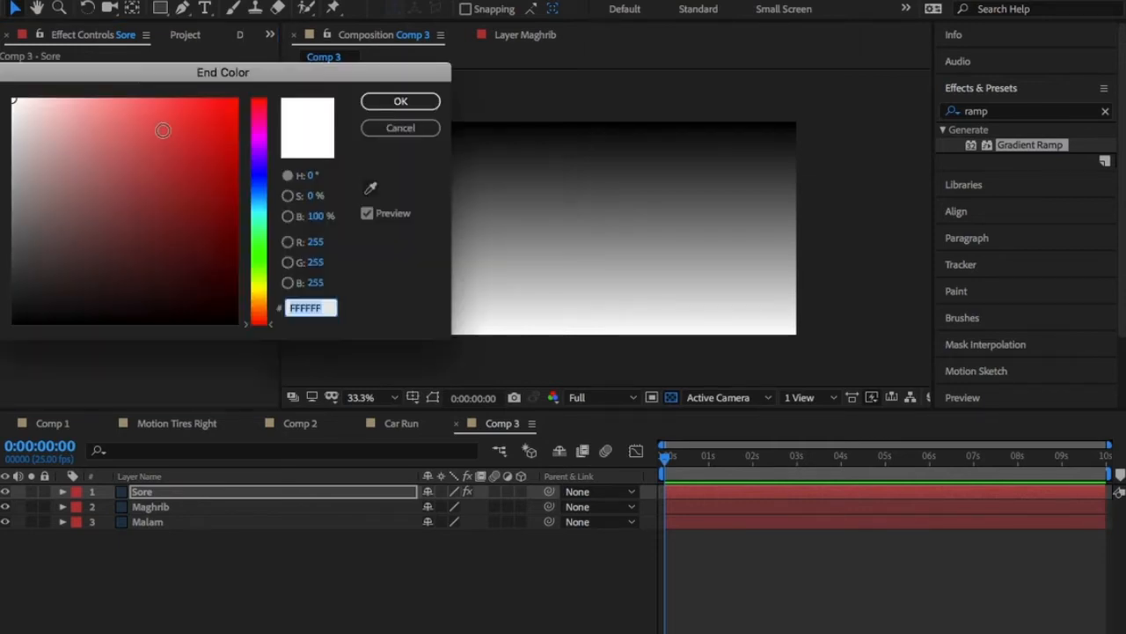
left_click(400, 130)
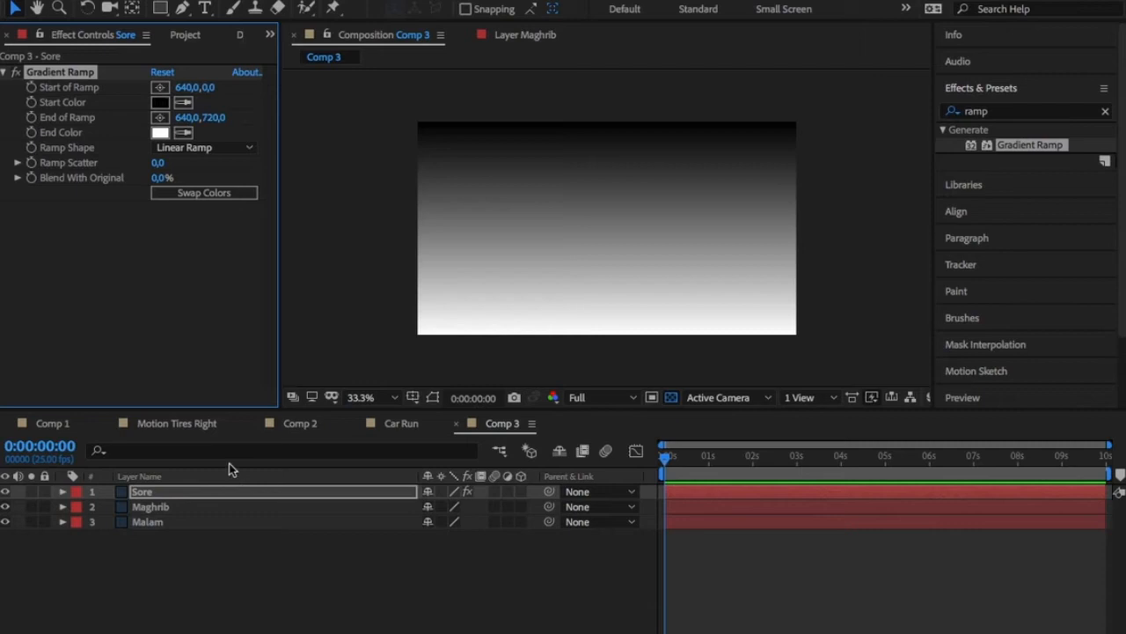
Step: Apply the Gradient Ramp effect to the Maghrib layer
left_click(185, 509)
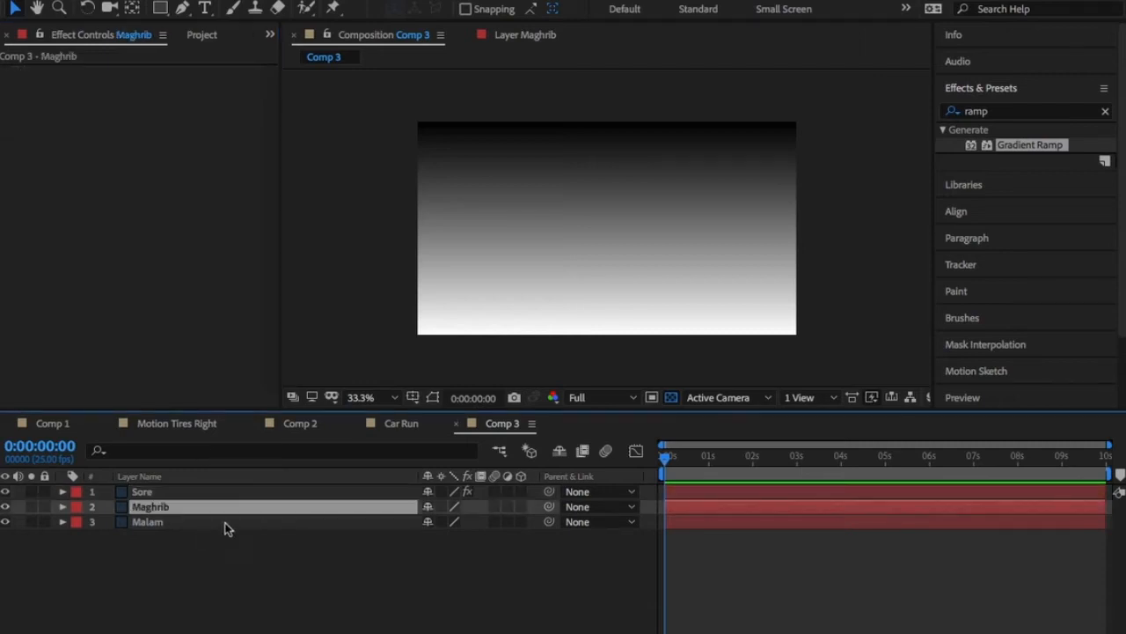
left_click_drag(993, 146, 227, 506)
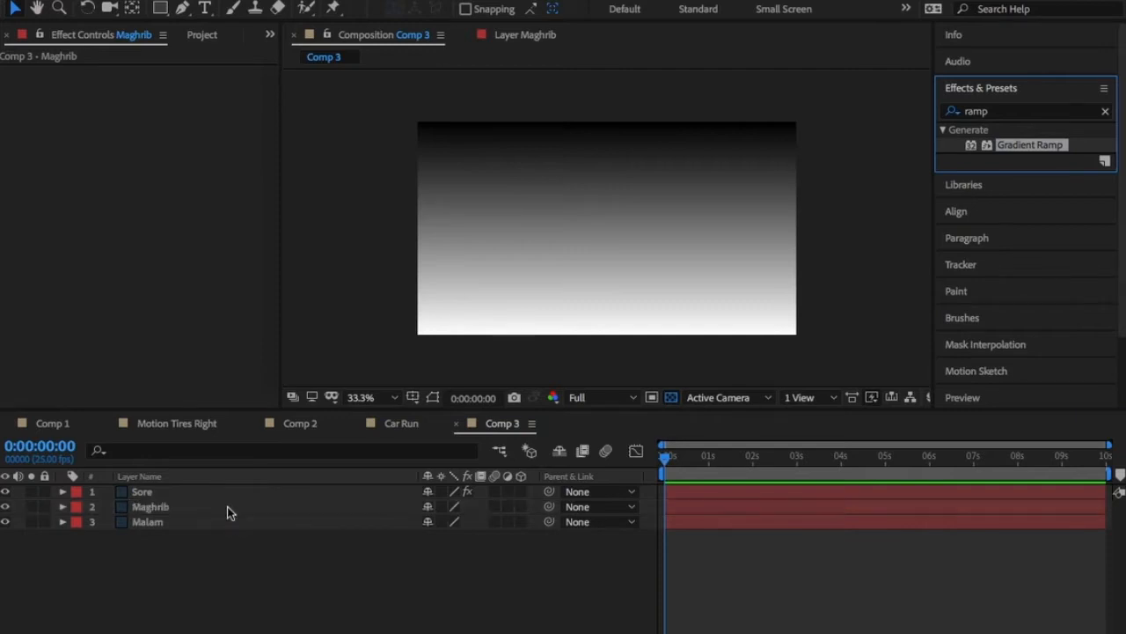
left_click(141, 522)
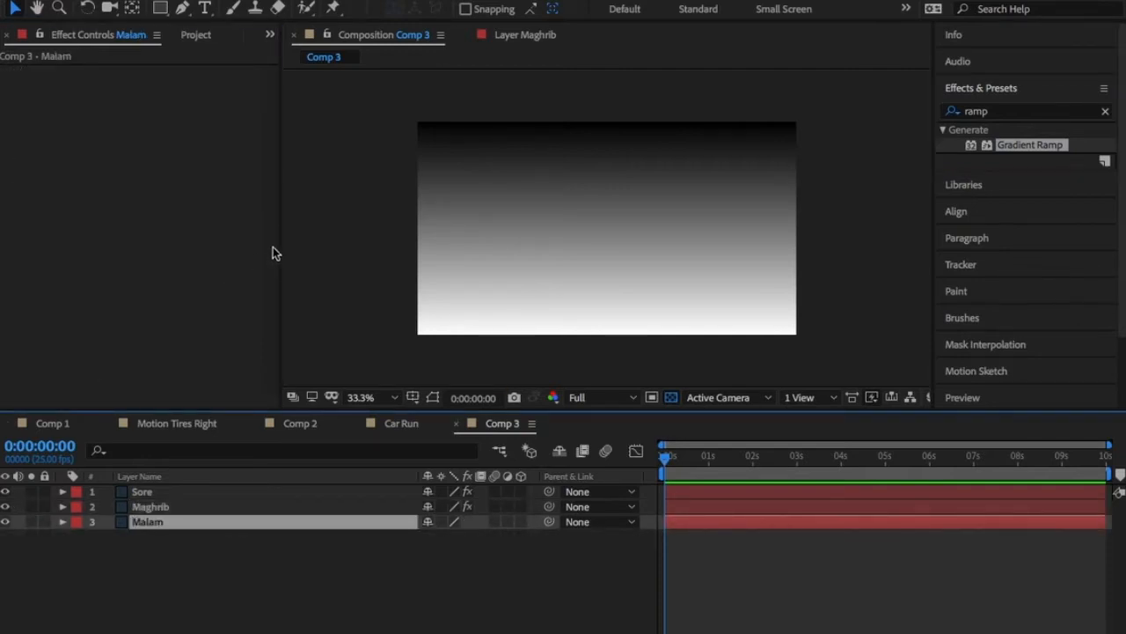
left_click(331, 0)
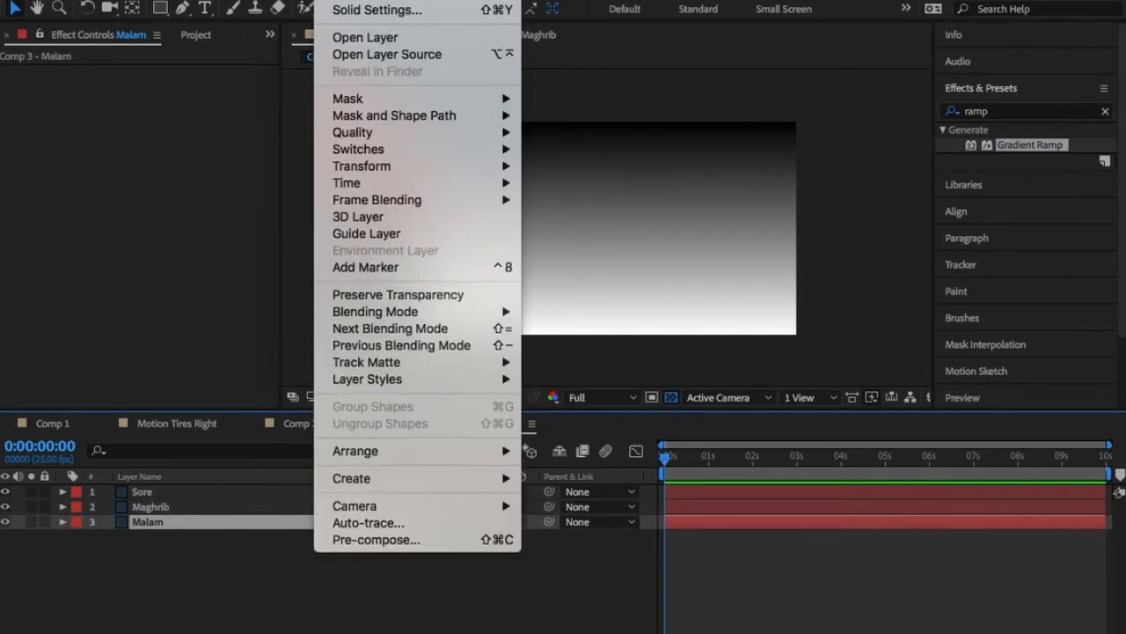
mouse_move(370, 1)
left_click(576, 16)
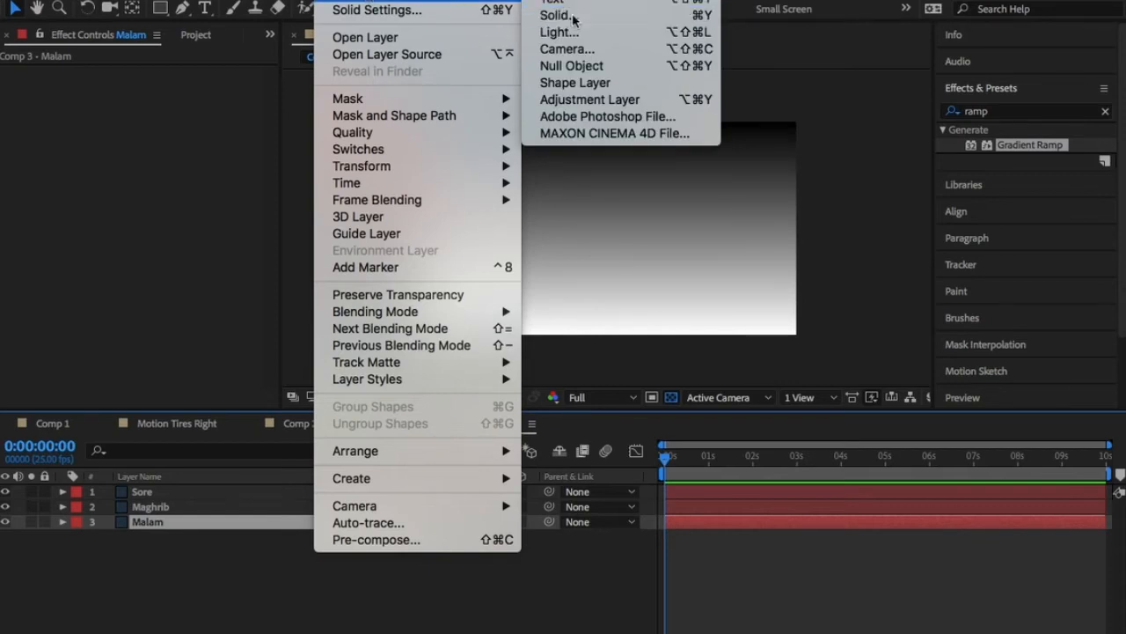
left_click(372, 357)
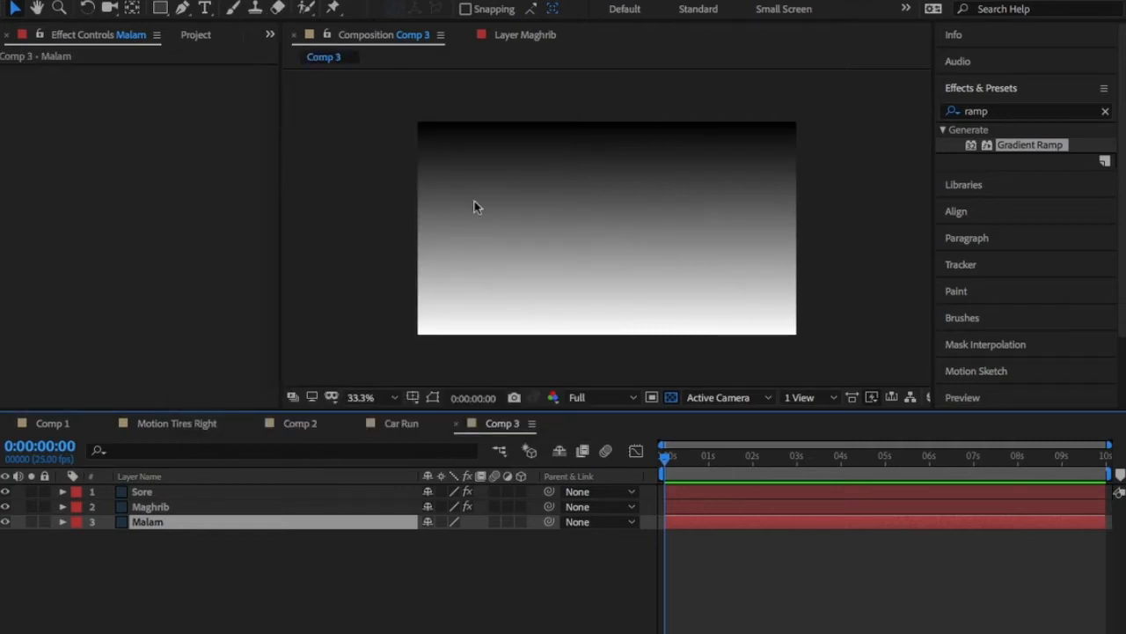
Step: Set the end color of the Maghrib layer's Gradient Ramp to 21364A
left_click(227, 506)
left_click(158, 128)
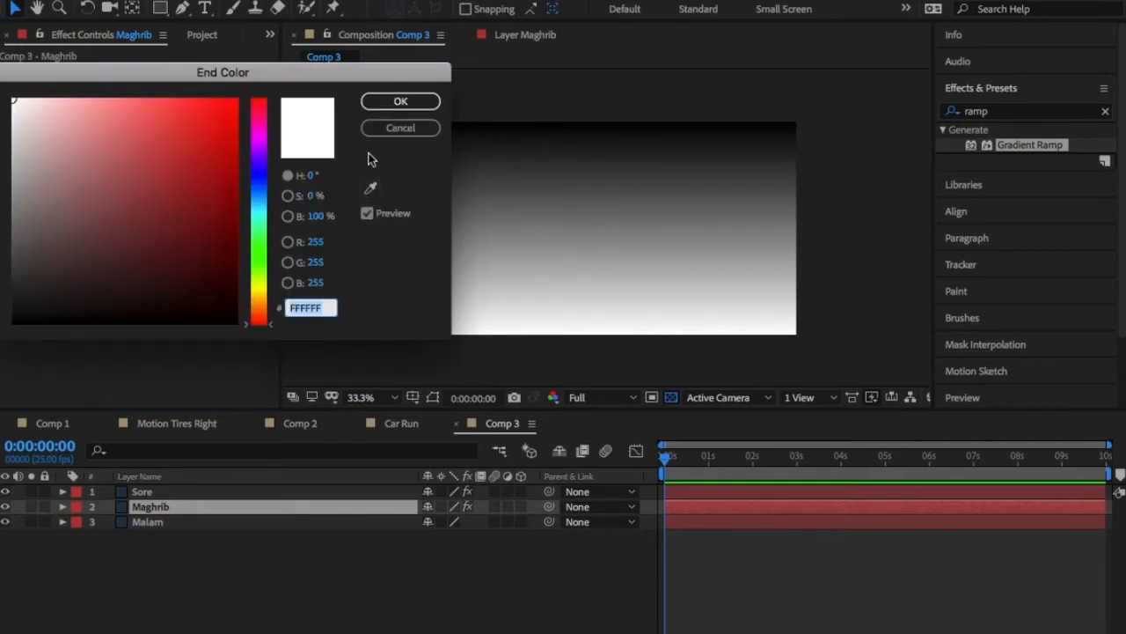
type("21364A")
left_click(393, 103)
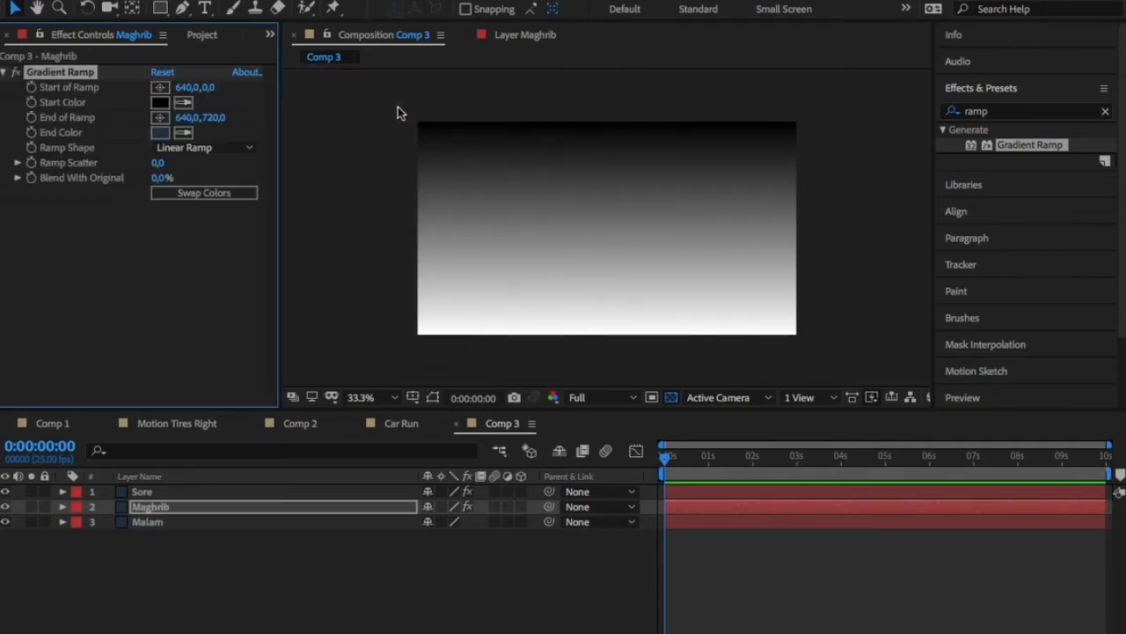
Step: Place the end point of the Maghrib layer's Gradient Ramp at 585,708, near the frame's lower edge
left_click(550, 205)
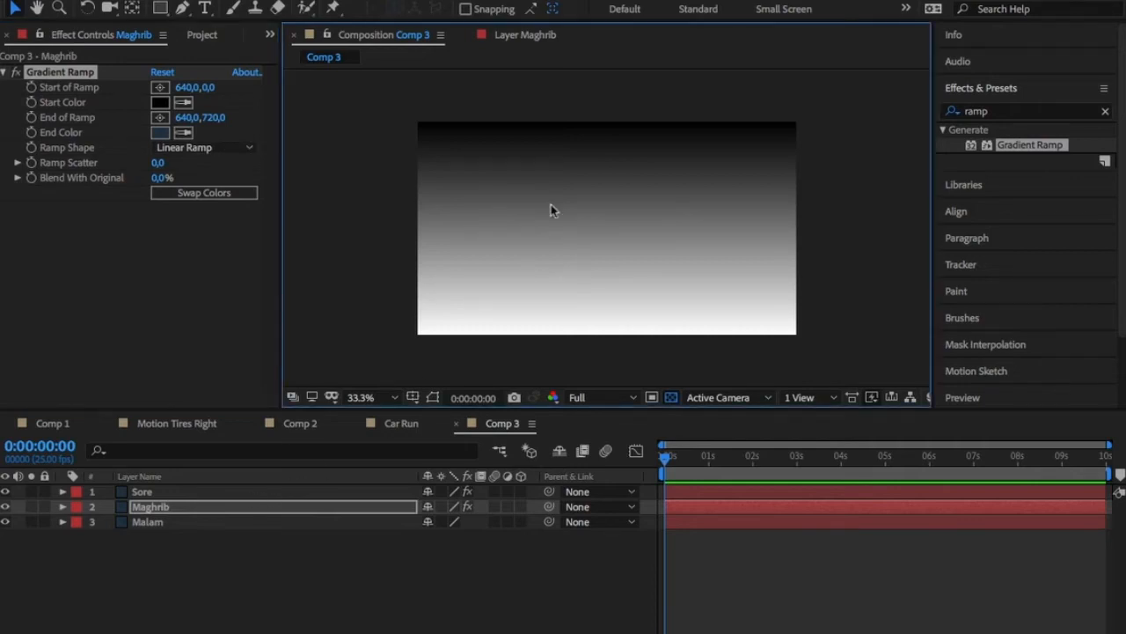
left_click(160, 121)
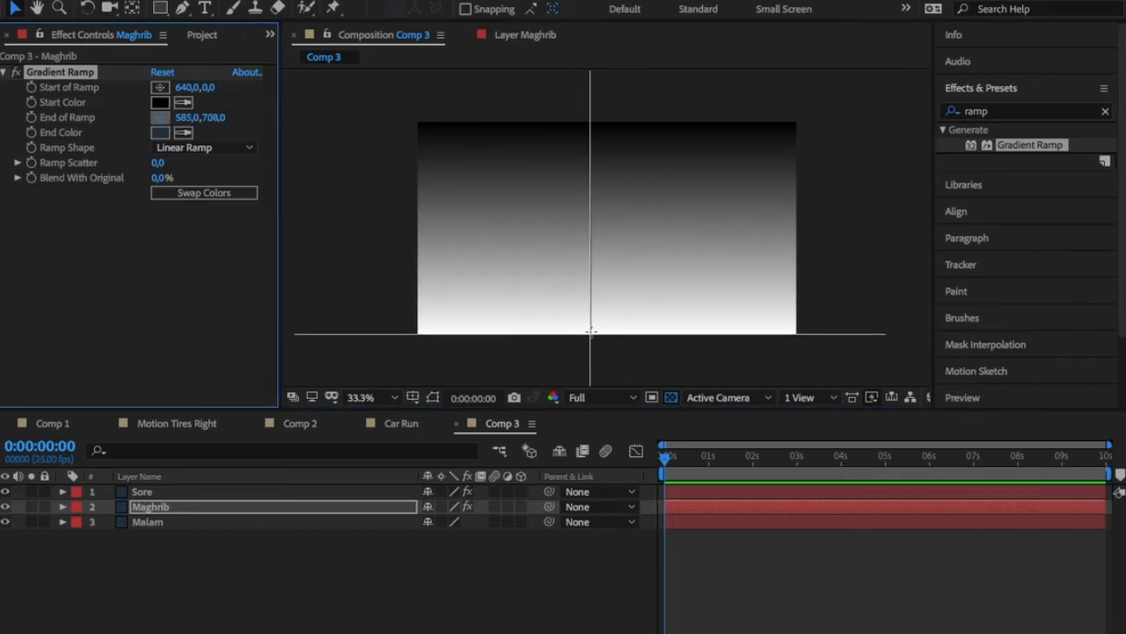
left_click(591, 333)
Step: Hide the Sore layer and set the start color of the Maghrib layer's Gradient Ramp to a lighter shade of 21364A
left_click(5, 491)
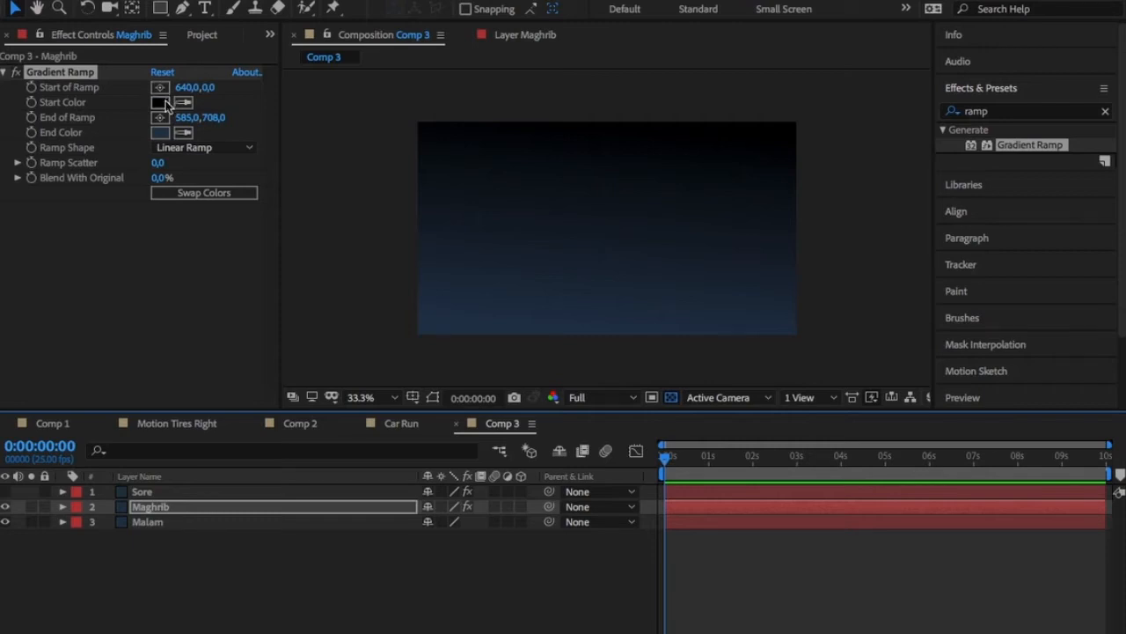
left_click(160, 102)
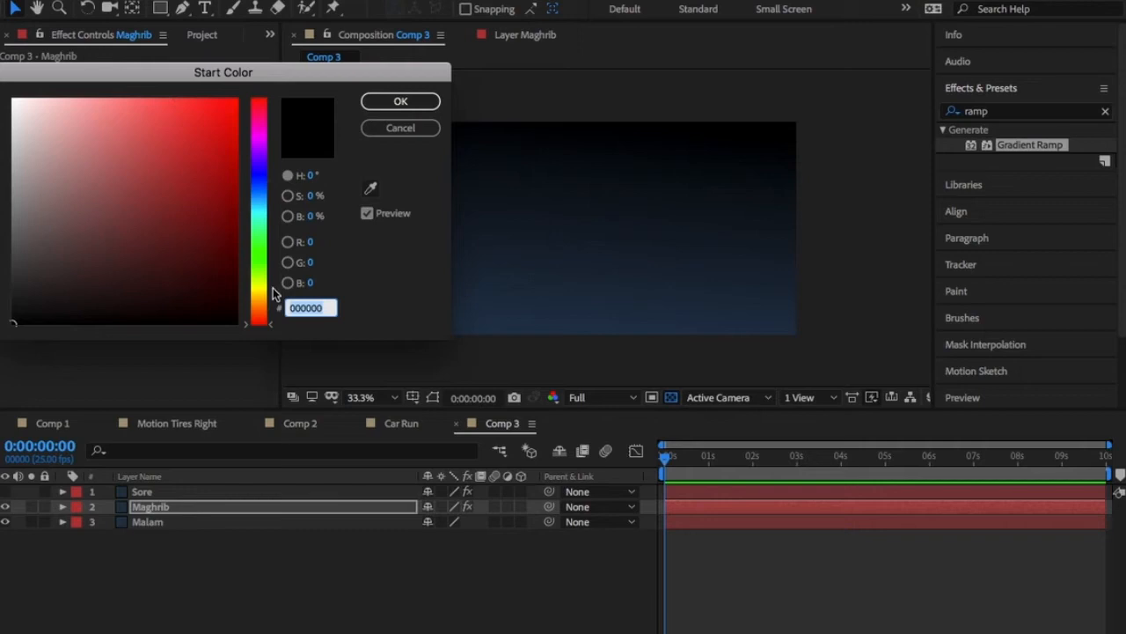
type("21364A")
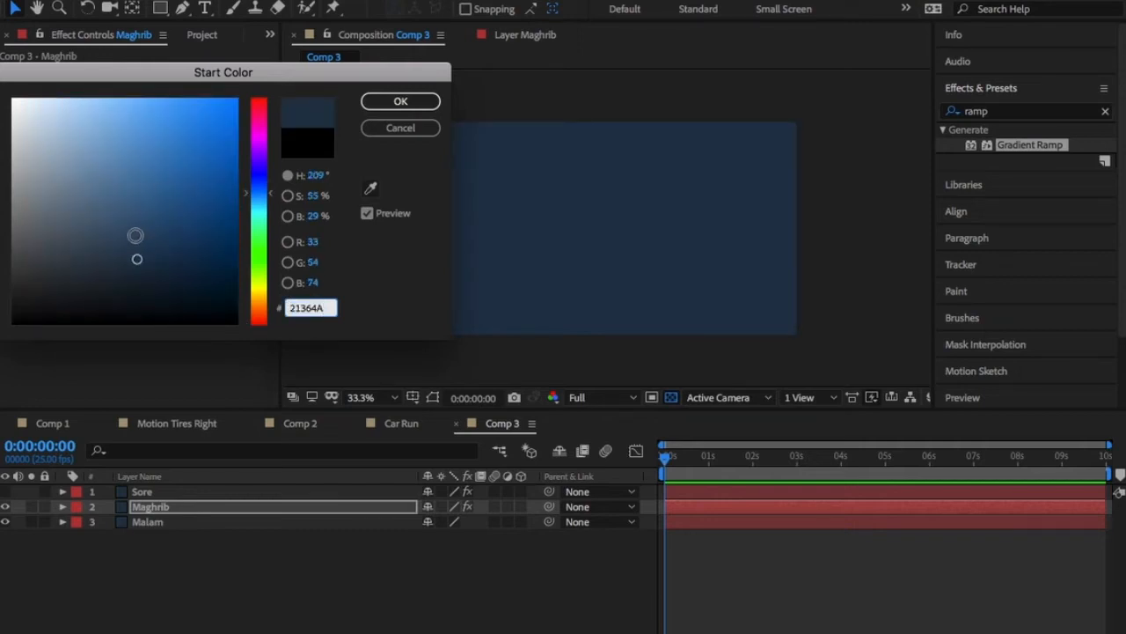
left_click_drag(135, 236, 111, 206)
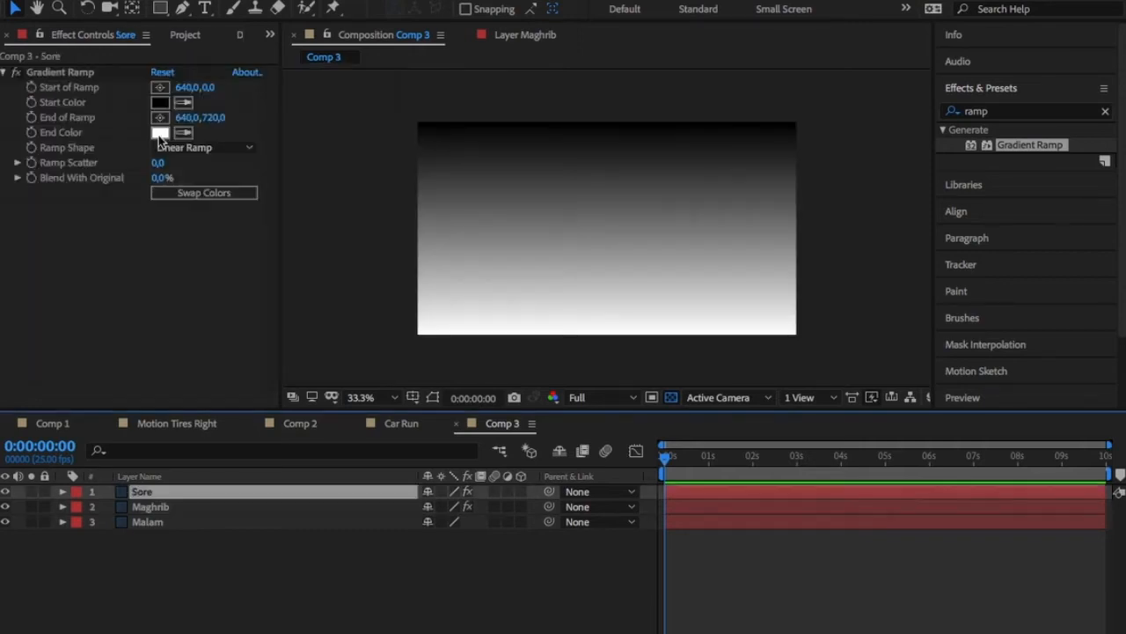
Step: Set the end color of the Sore layer's Gradient Ramp to 4E6D8A
left_click(164, 136)
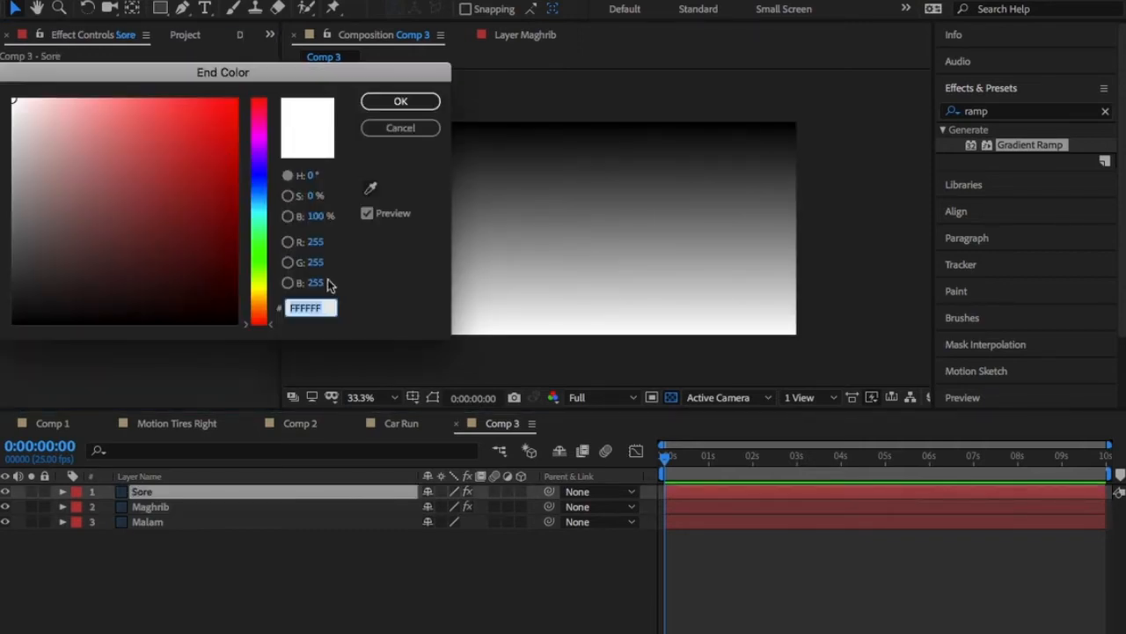
type("4E6D8A")
left_click(400, 101)
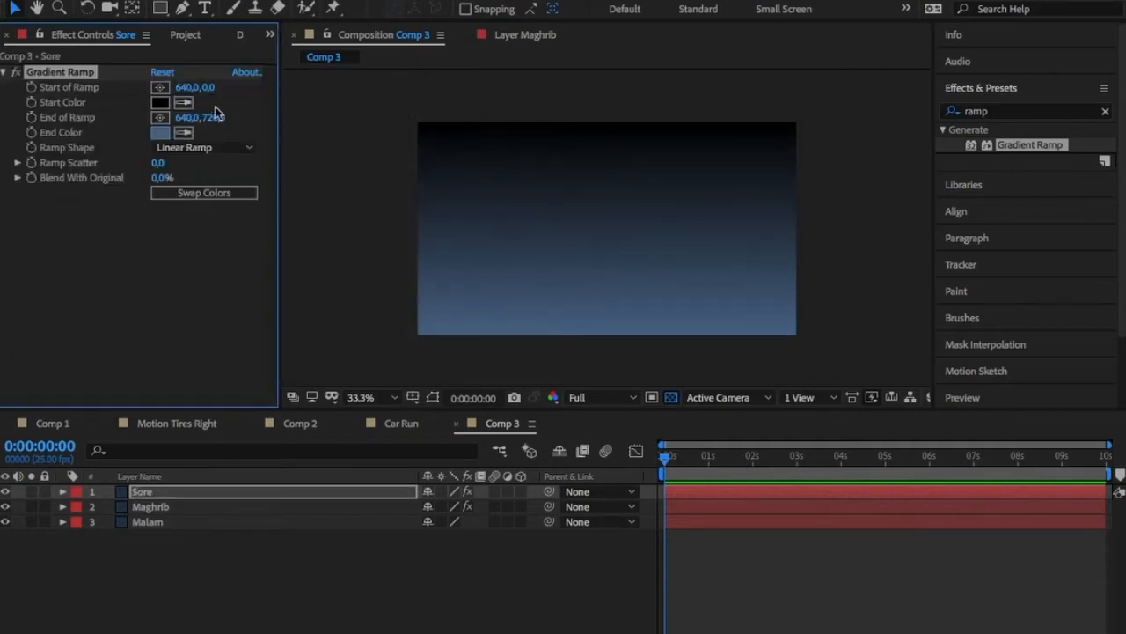
Step: Set the start color of the Sore layer's Gradient Ramp to a bright orange with hue 18°
left_click(160, 102)
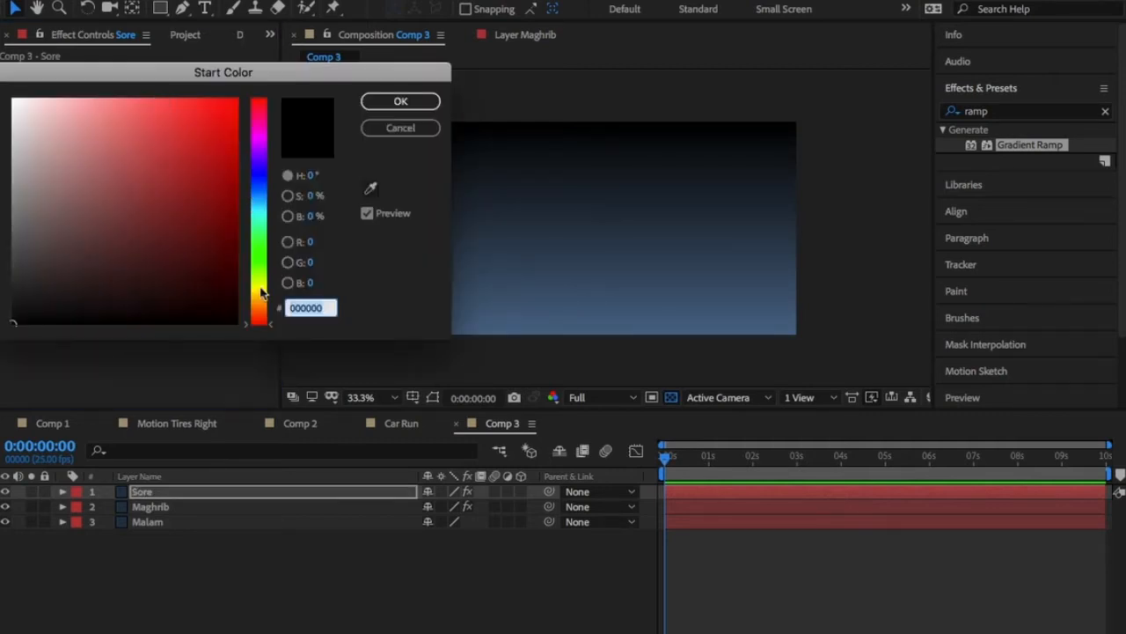
left_click_drag(261, 319, 262, 312)
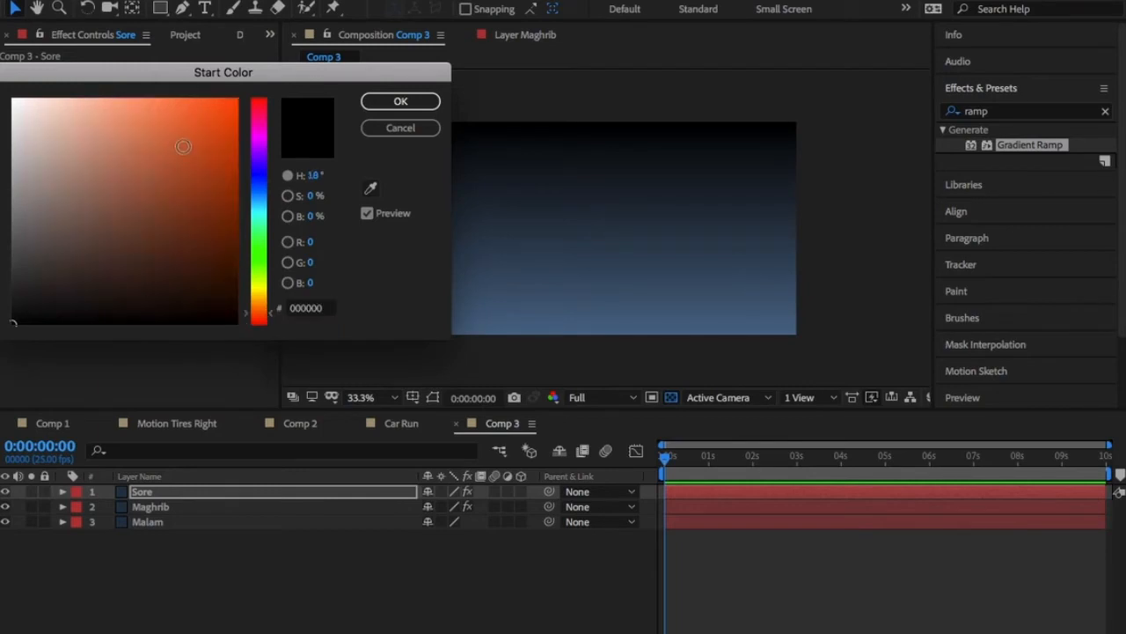
left_click(164, 95)
left_click(424, 102)
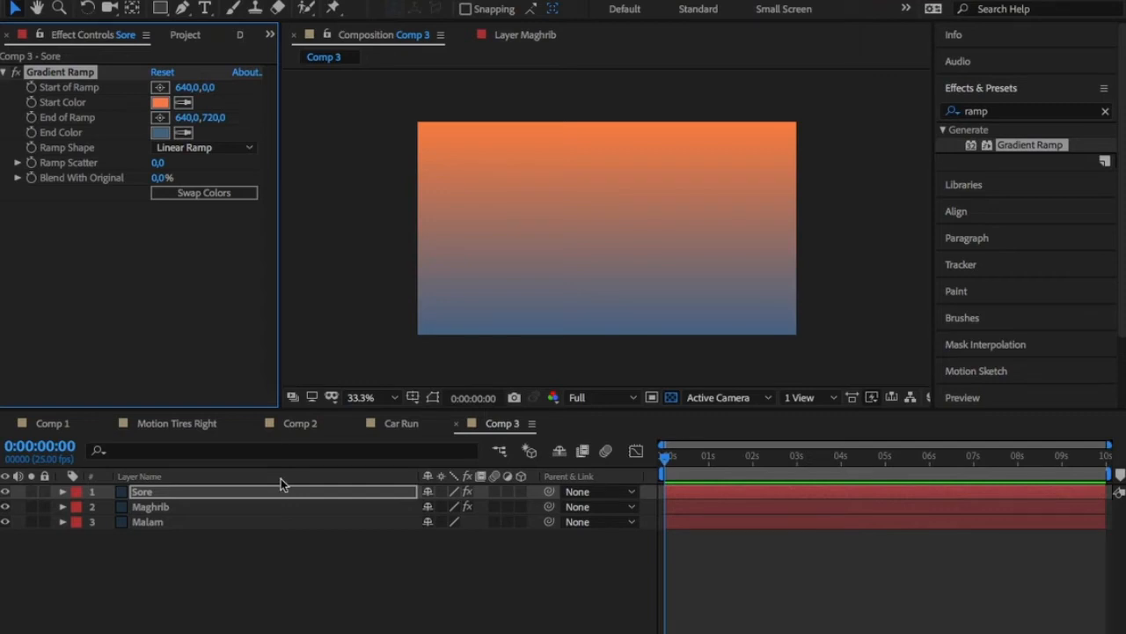
Step: Reveal the Sore layer's Position and move the layer up to about 640,-362
key("p")
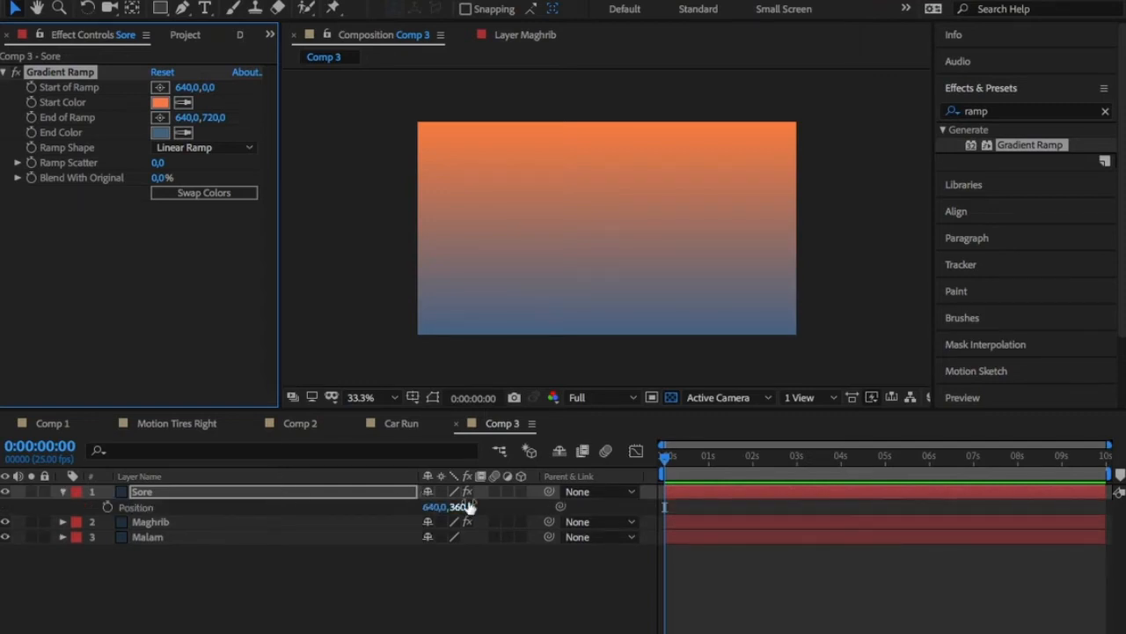
left_click_drag(464, 508, 292, 524)
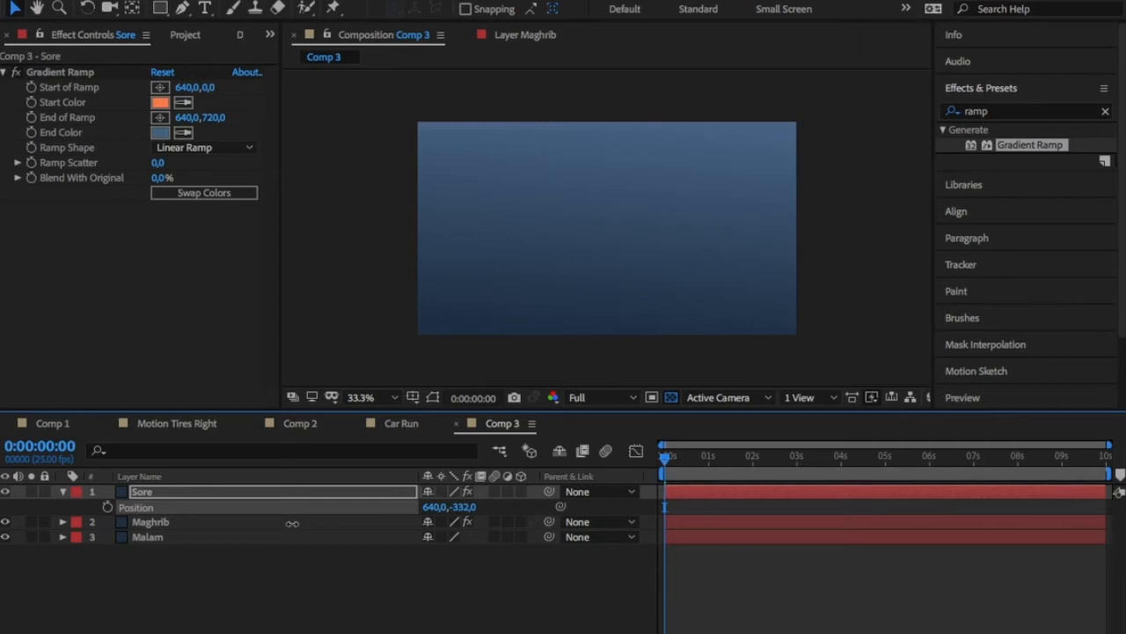
left_click_drag(466, 507, 438, 507)
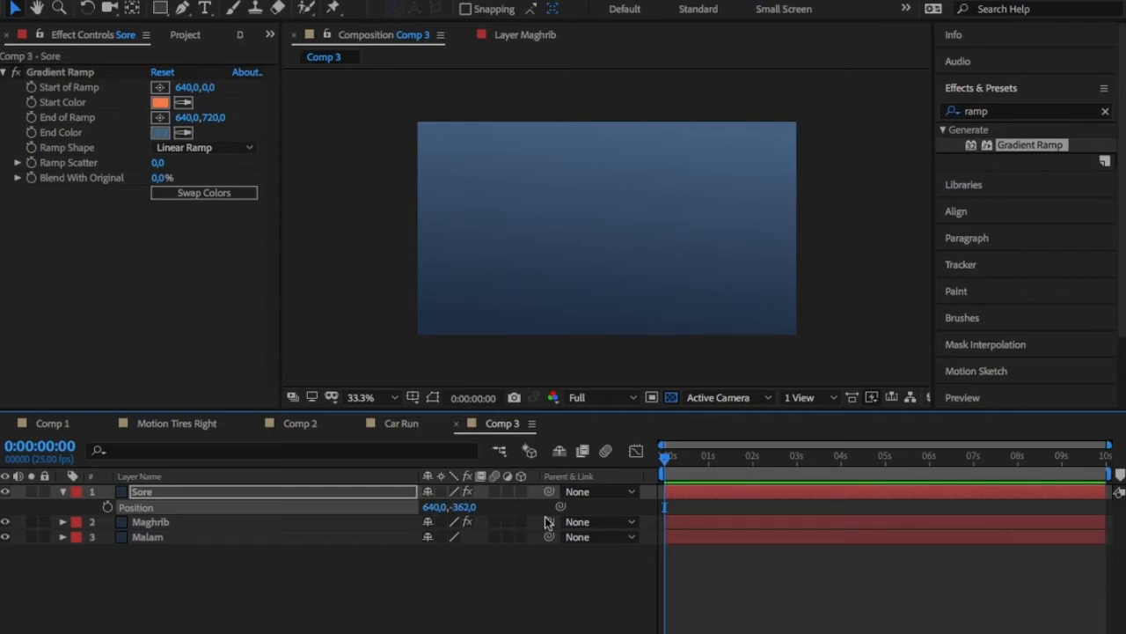
Step: Parent the Maghrib layer to Sore and move Sore up to about 640,-1069
left_click_drag(548, 526, 258, 492)
left_click_drag(258, 488, 258, 487)
left_click_drag(459, 507, 138, 533)
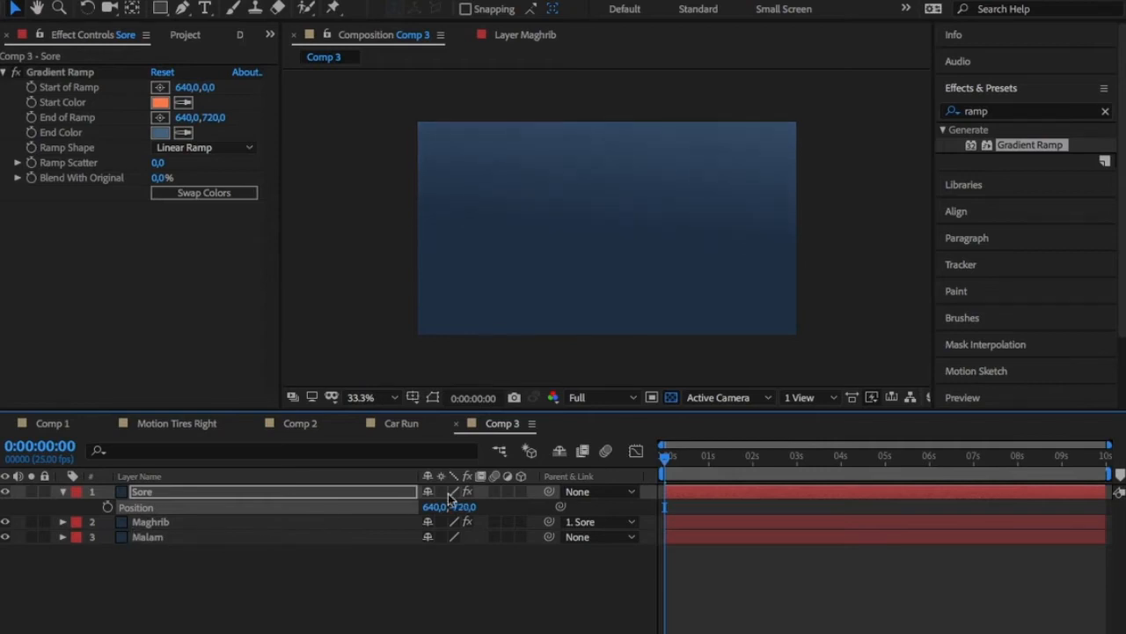
left_click_drag(464, 513, 349, 525)
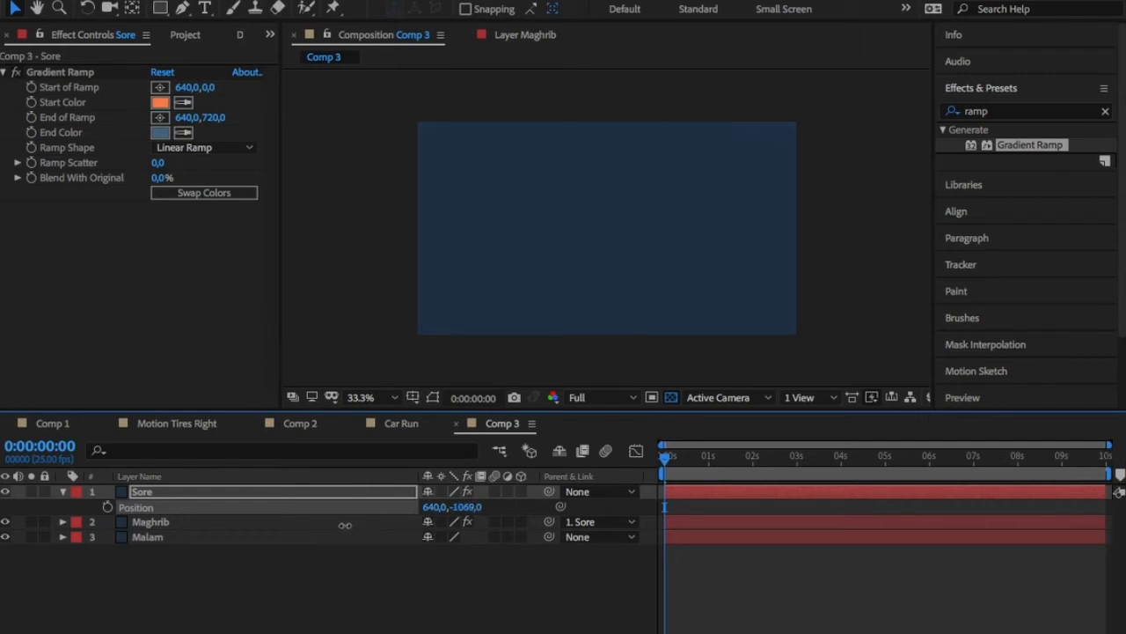
Step: Parent the Malam layer to Maghrib and clear the layer selection
left_click_drag(549, 536, 259, 527)
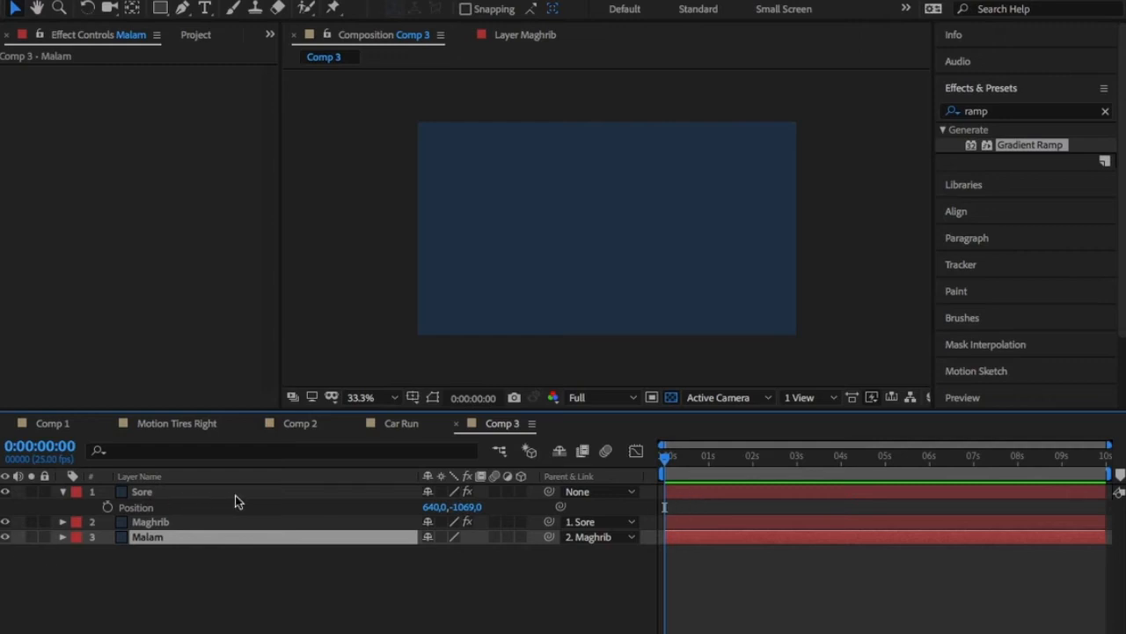
left_click(469, 509)
left_click(611, 500)
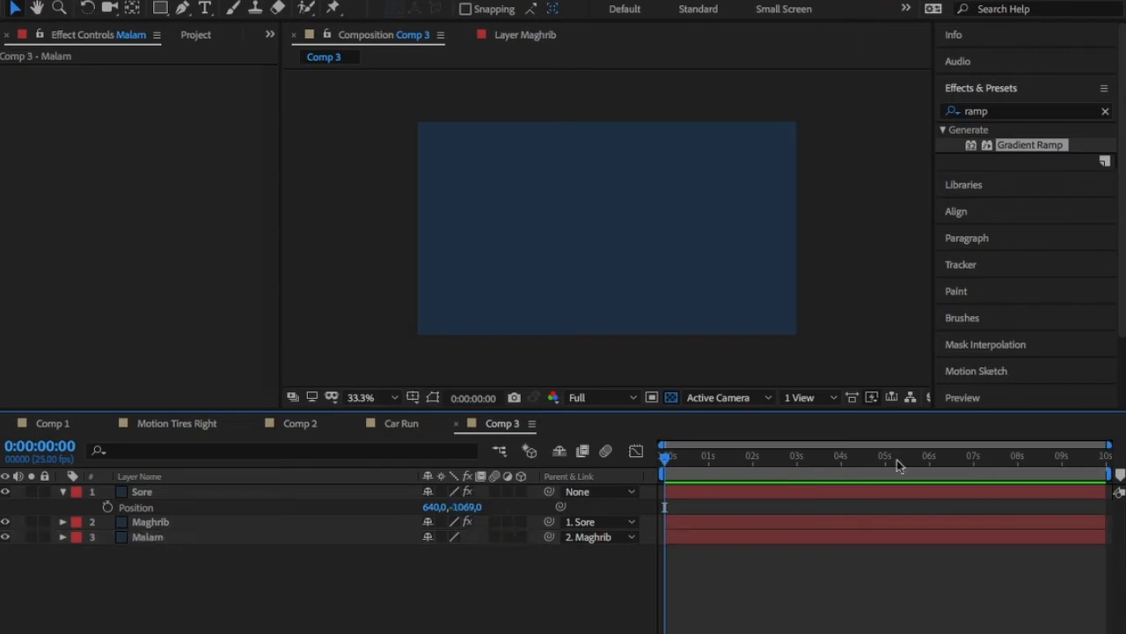
Step: Keyframe the Sore layer's Position at 0:00:09:24, and at 0:00:00:00 with the value 640,300
left_click(1107, 461)
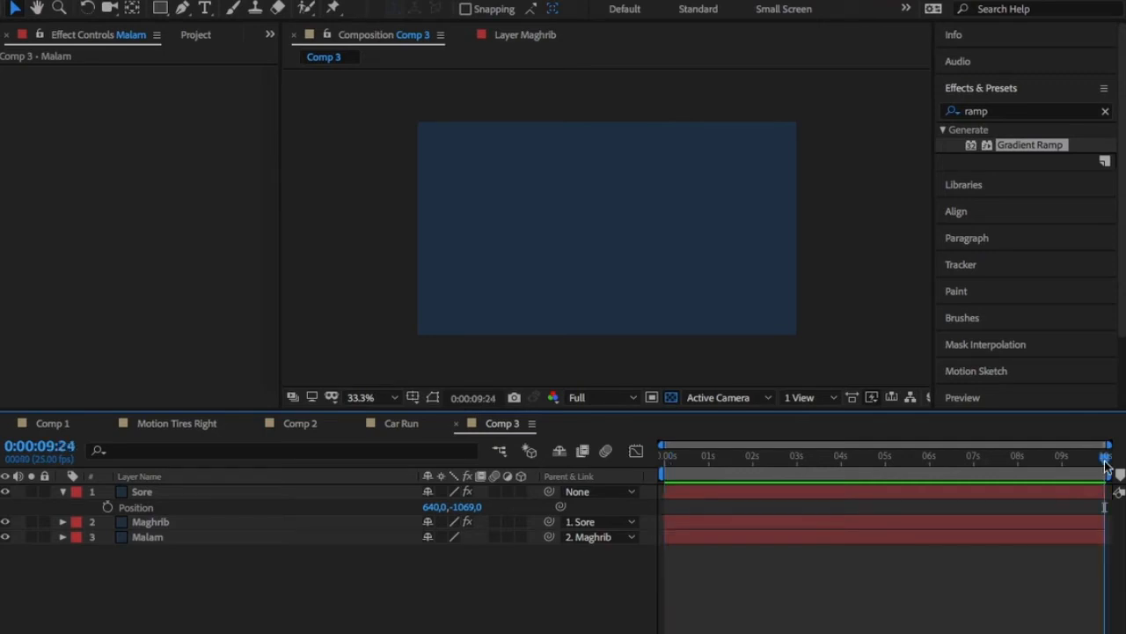
left_click(107, 507)
left_click(668, 456)
left_click(661, 459)
left_click_drag(467, 507, 1003, 547)
left_click_drag(462, 507, 947, 577)
left_click_drag(460, 507, 584, 510)
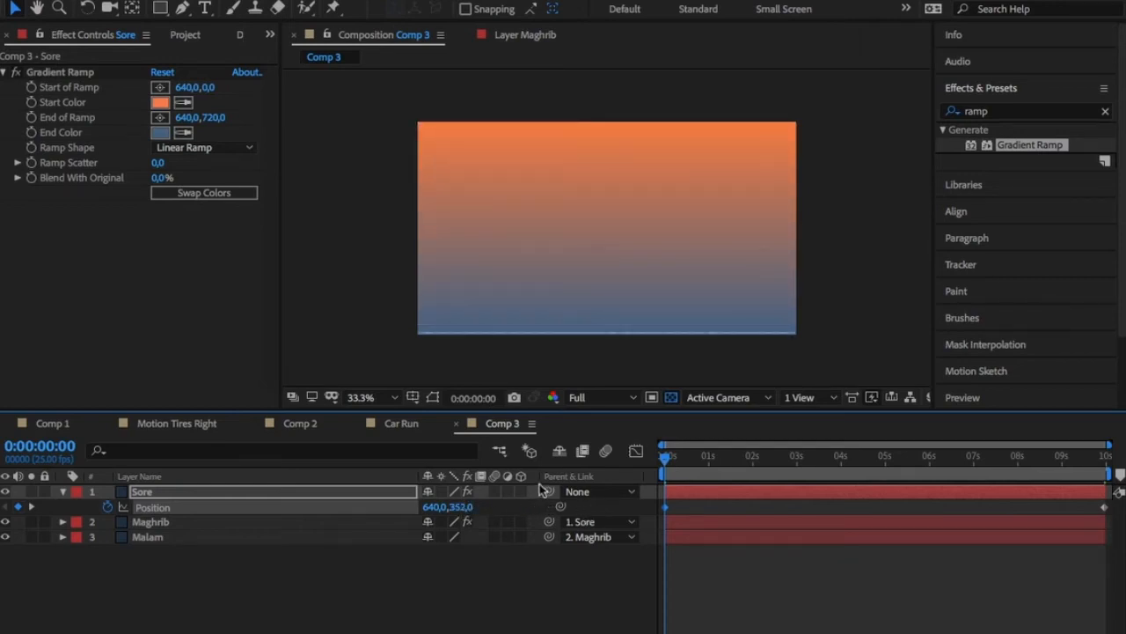
left_click_drag(464, 507, 296, 537)
Step: Move the Maghrib layer up to Position 640,1071 to close the gap below the Sore layer
left_click(283, 530)
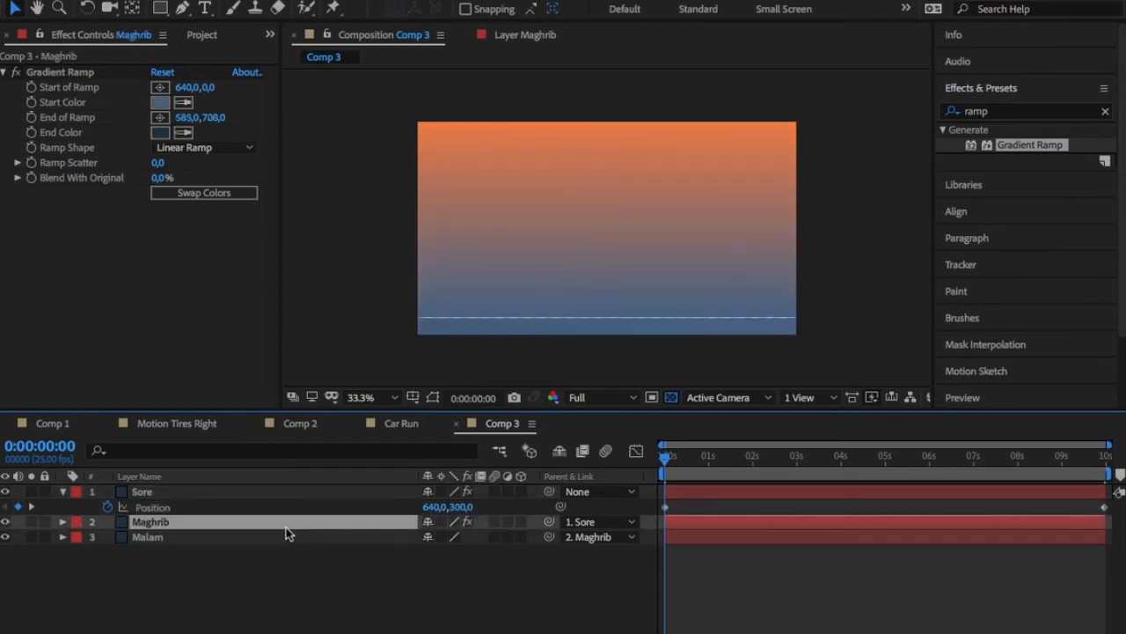
key("p")
left_click_drag(480, 535, 340, 532)
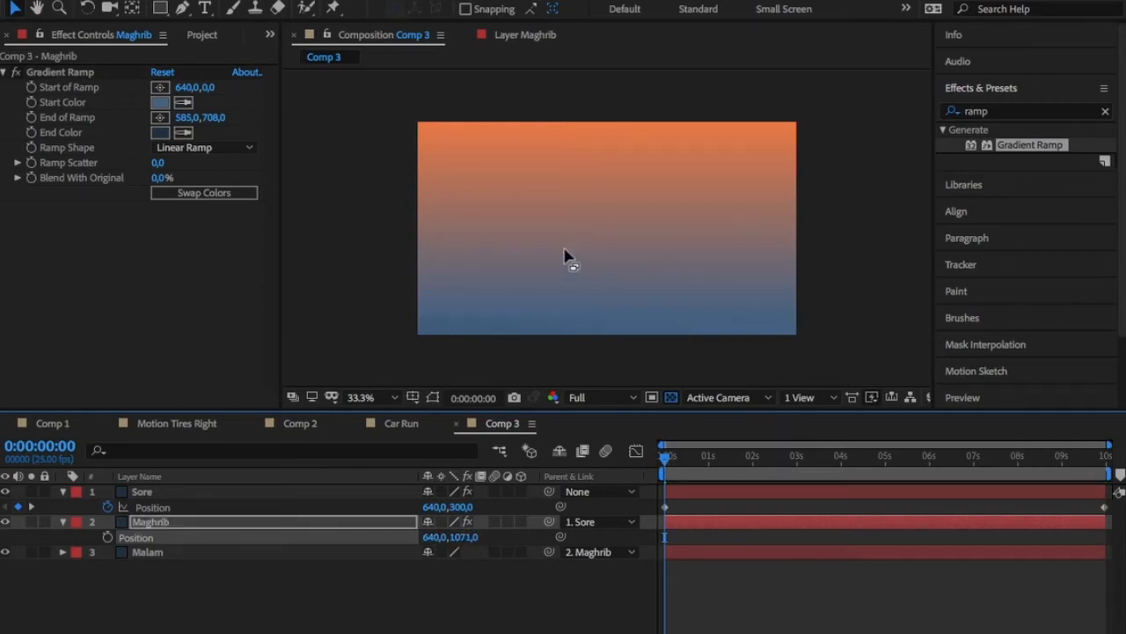
Step: Preview the sky animation in Comp 3, stop playback and return to near the start of the timeline
scroll(1040, 233, "down", 3)
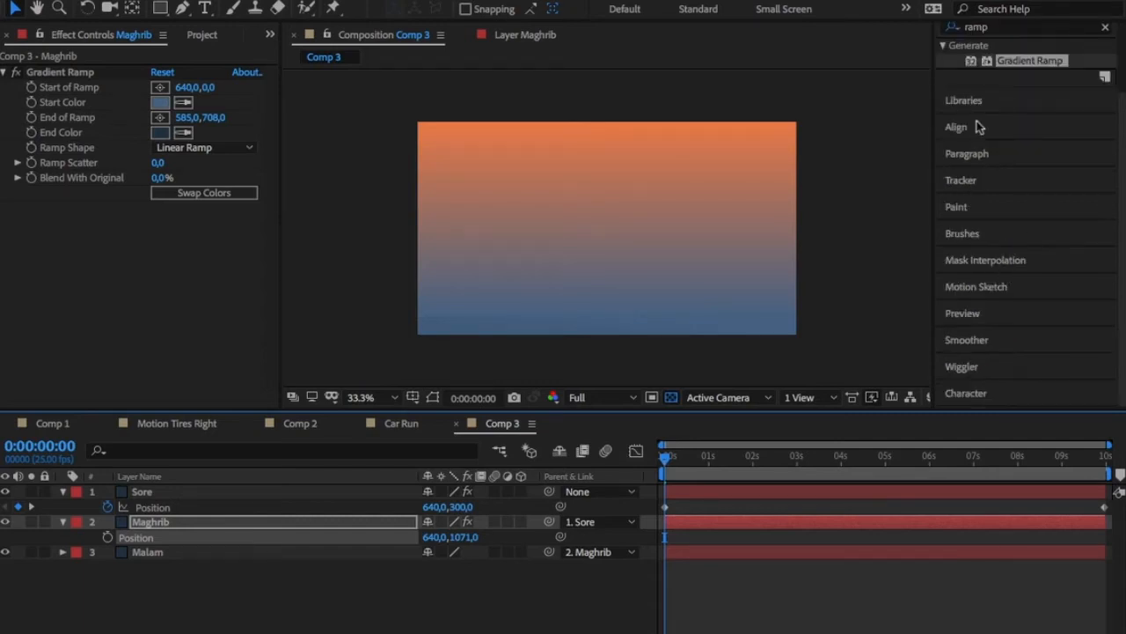
left_click(996, 322)
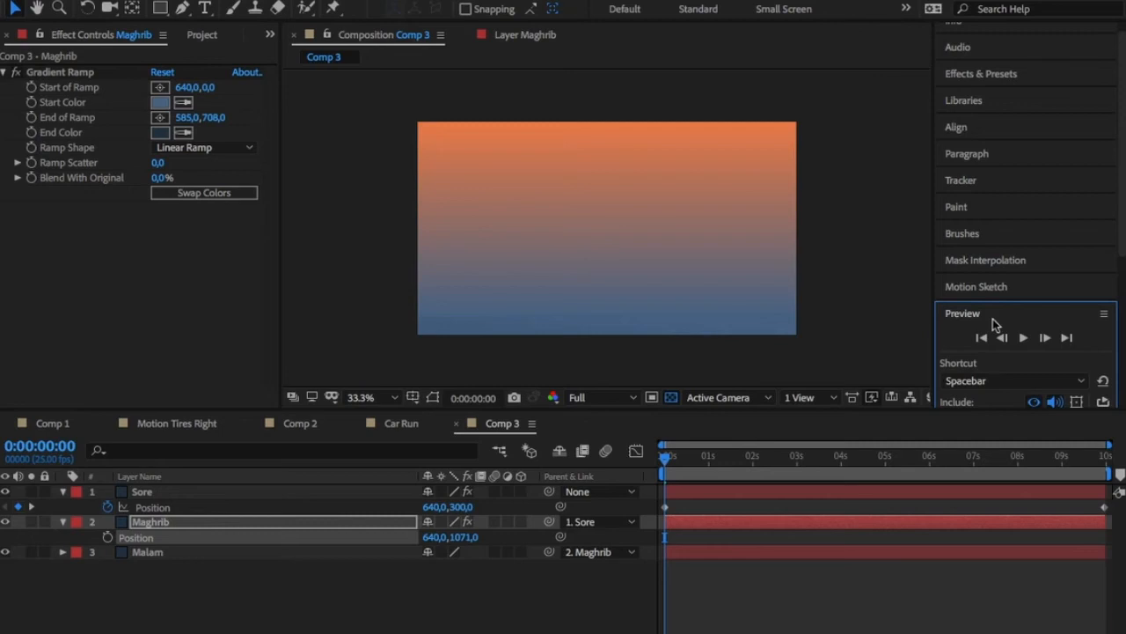
left_click(1026, 339)
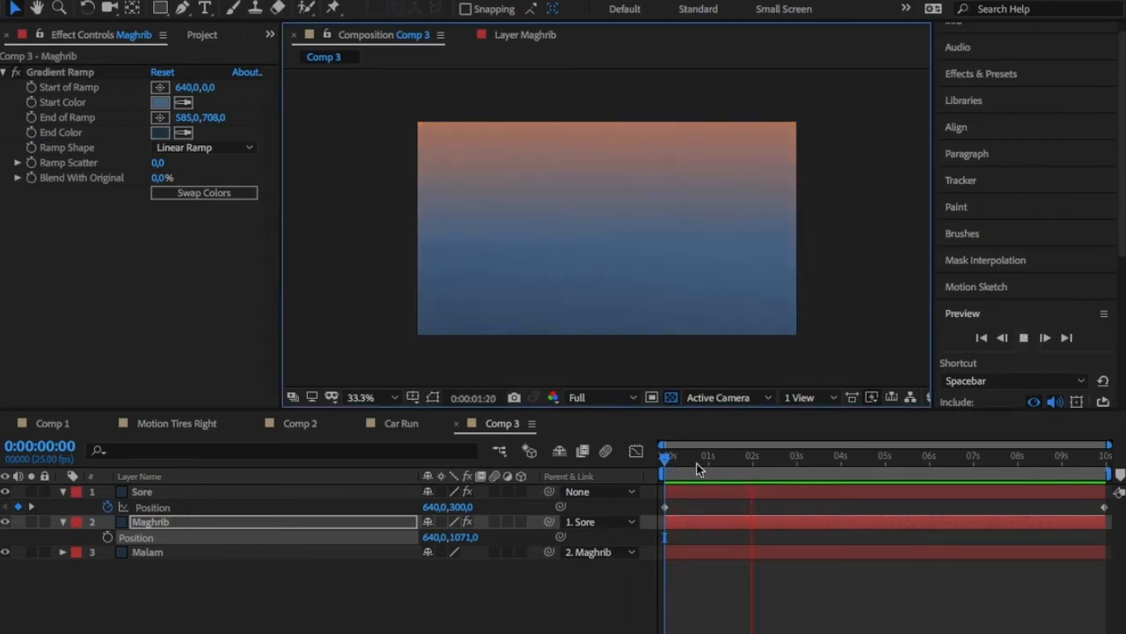
key("space")
left_click(671, 466)
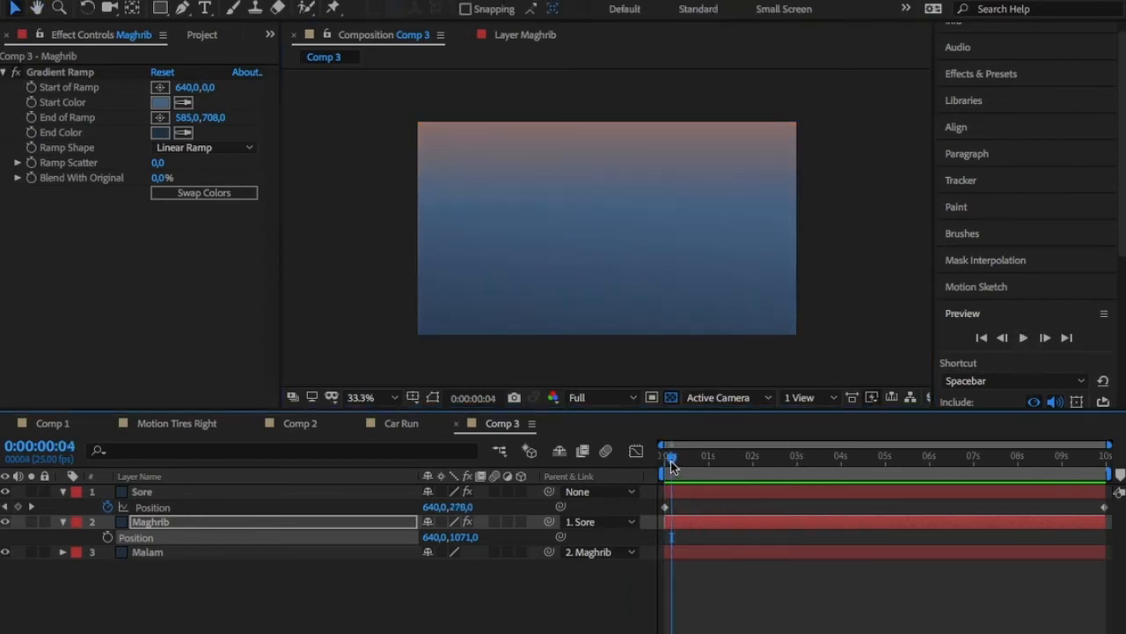
Step: Open Comp 1 and insert Comp 3 as a layer directly below the Sun layer
left_click(45, 426)
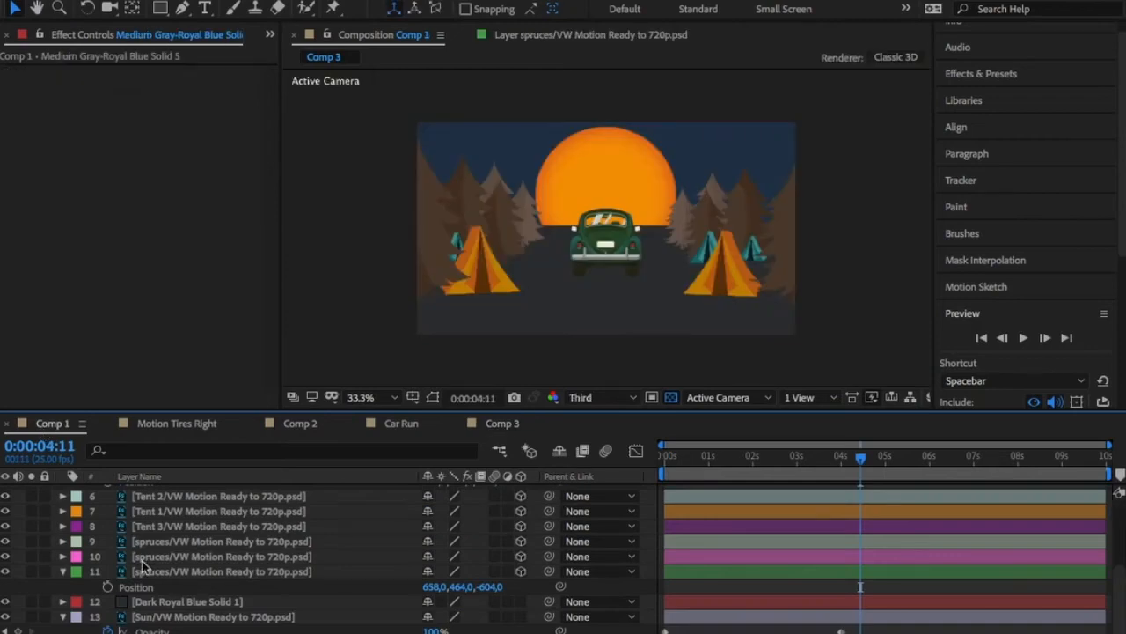
left_click_drag(281, 211, 438, 211)
left_click(306, 38)
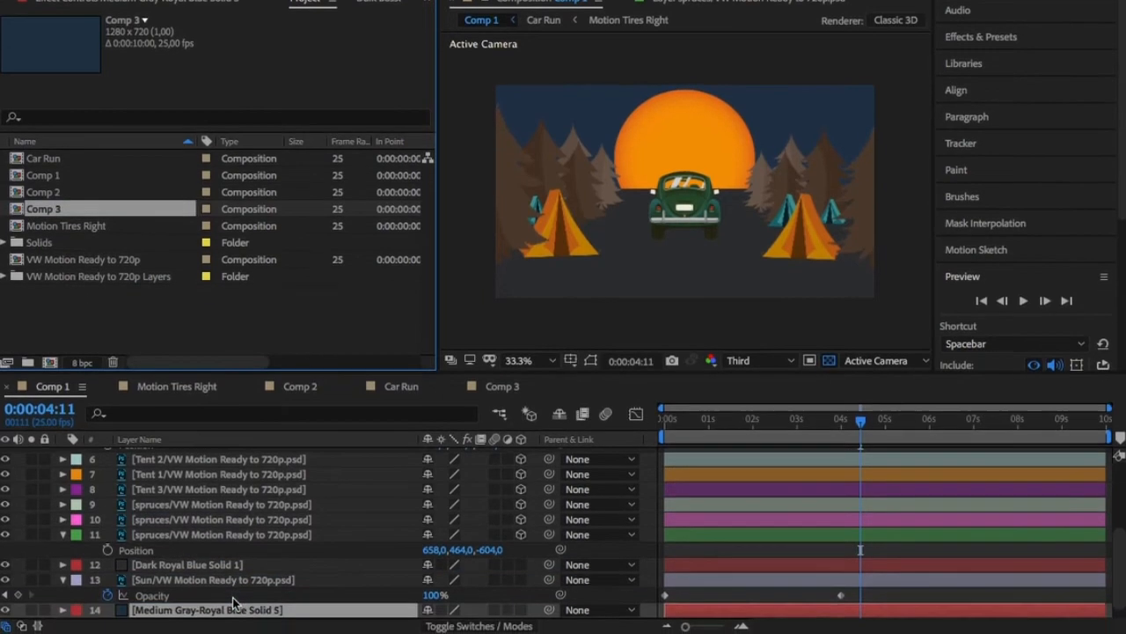
left_click_drag(233, 601, 239, 602)
scroll(246, 583, "down", 2)
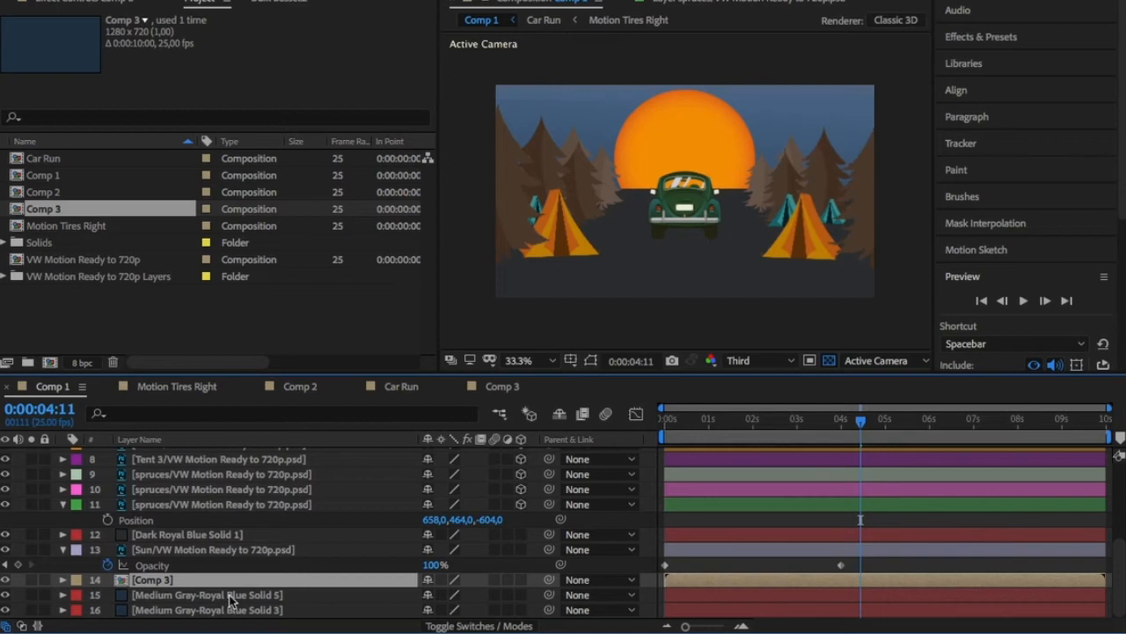
Step: Delete the Medium Gray-Royal Blue Solid 5 and Medium Gray-Royal Blue Solid 3 layers from Comp 1
left_click(231, 595)
key("Delete")
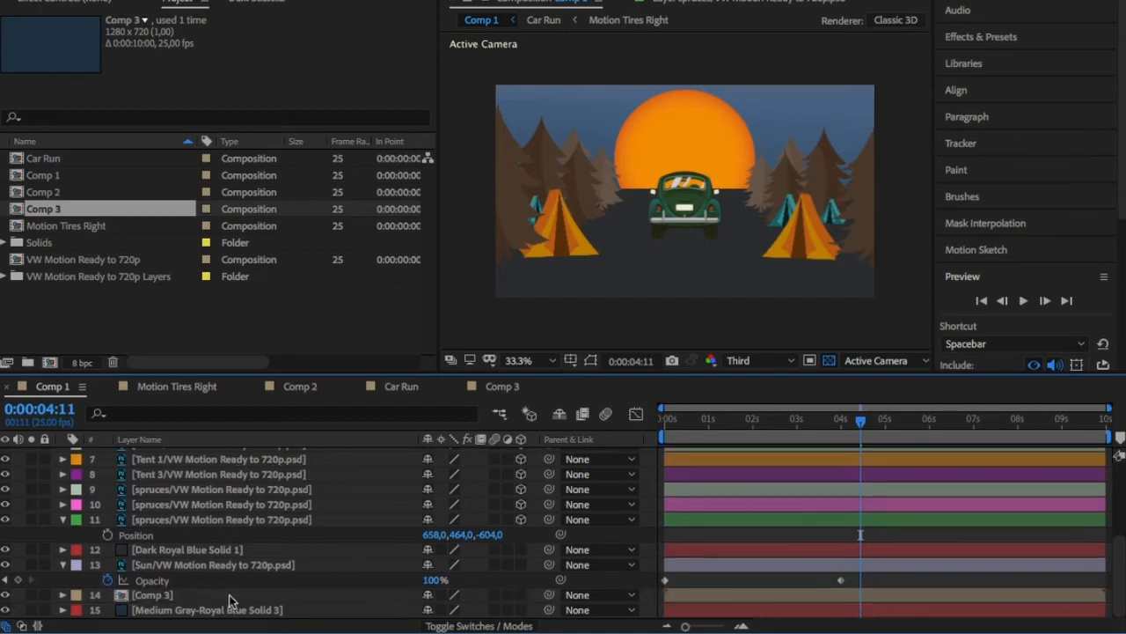
left_click(238, 611)
key("Delete")
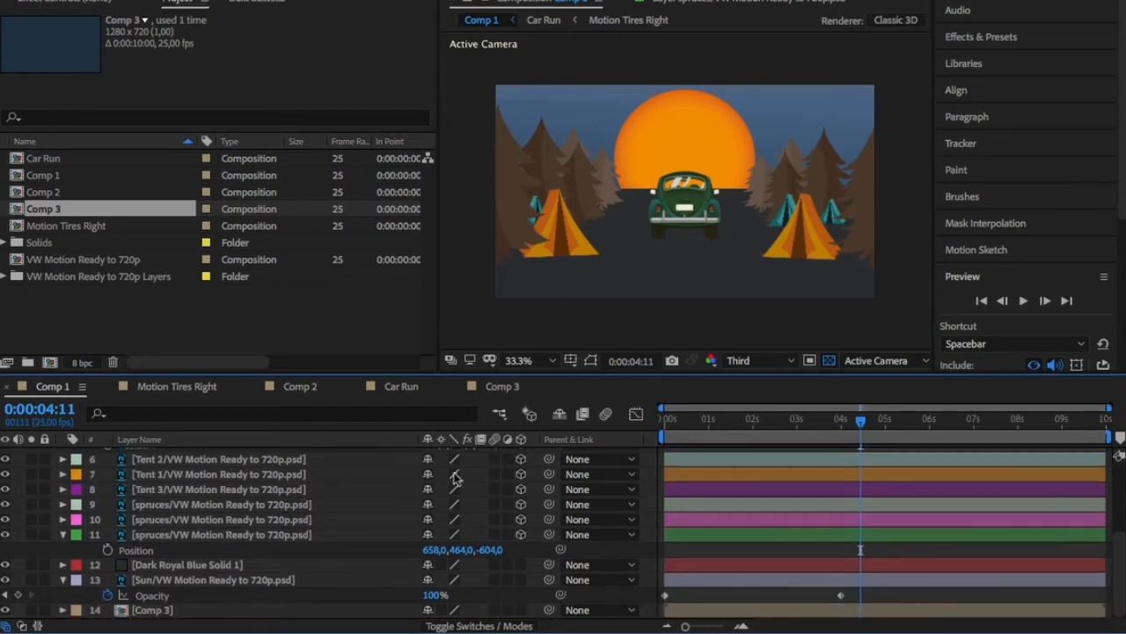
Step: Preview the car animation in Comp 1 from 0:00:00:00 with the new sky background
left_click_drag(669, 419, 640, 423)
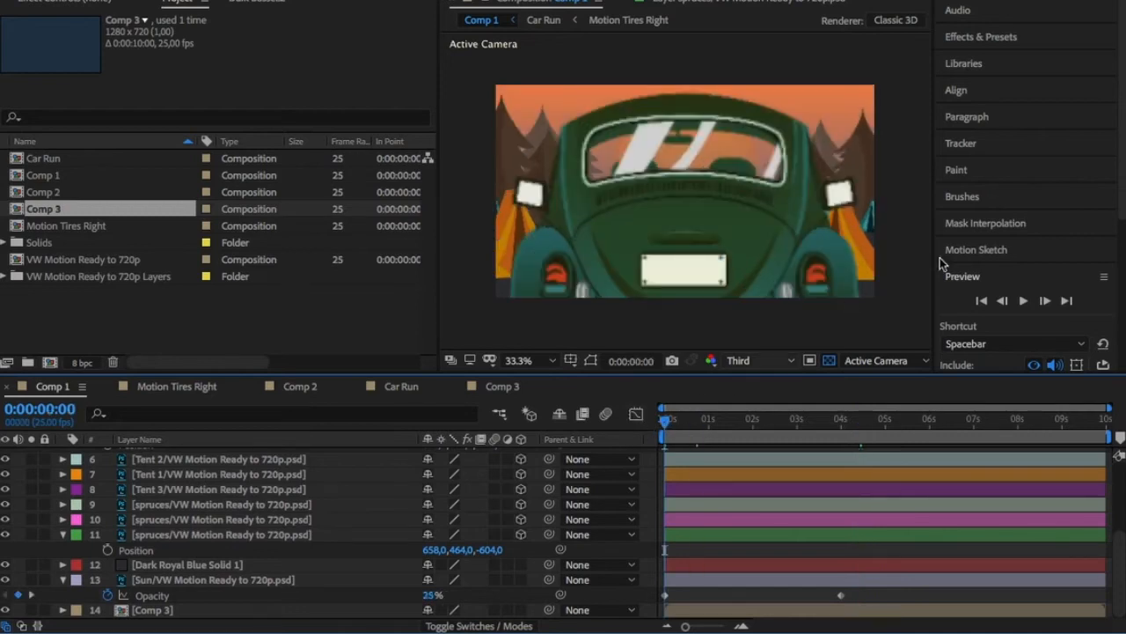
left_click(1027, 299)
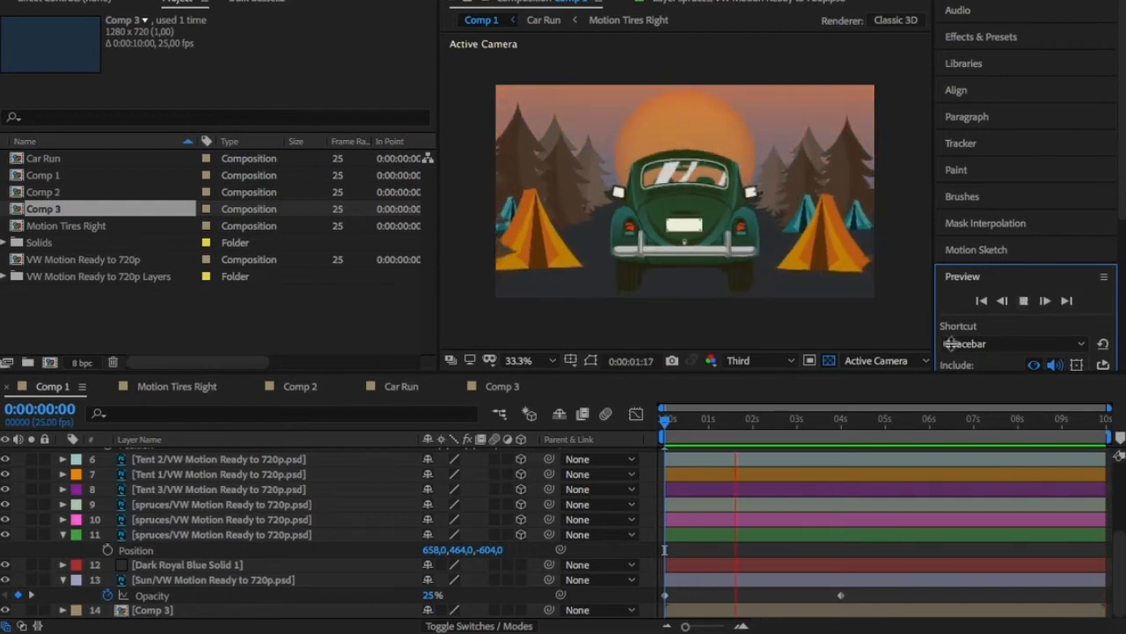
key("space")
Step: Remove the Sun layer's opacity keyframes with opacity at 100%, and return to the start of Comp 1
left_click_drag(676, 424, 651, 421)
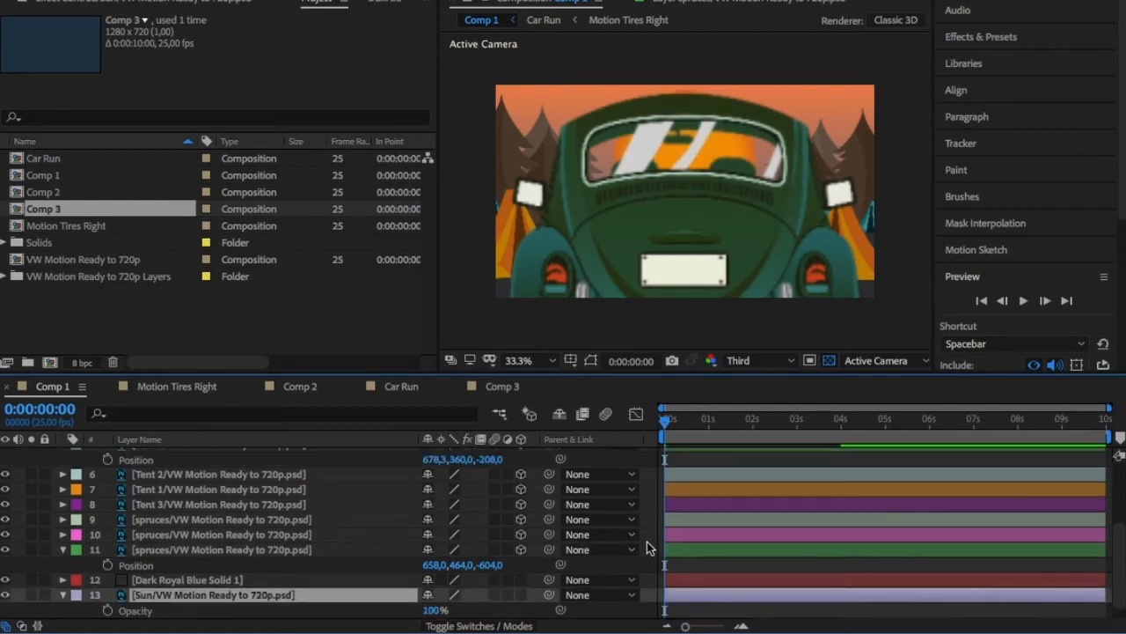
scroll(723, 493, "down", 1)
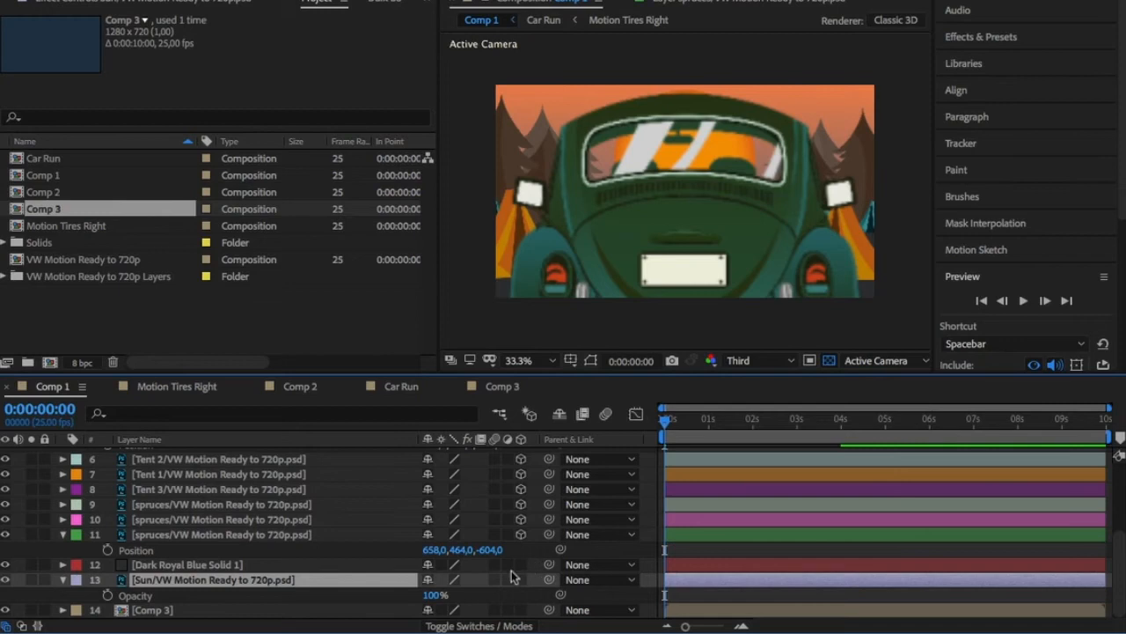
Step: Keyframe the Sun layer's opacity at 100% at 0:00:05:01 and 25% at 0:00:00:00, and preview the fade
left_click(886, 421)
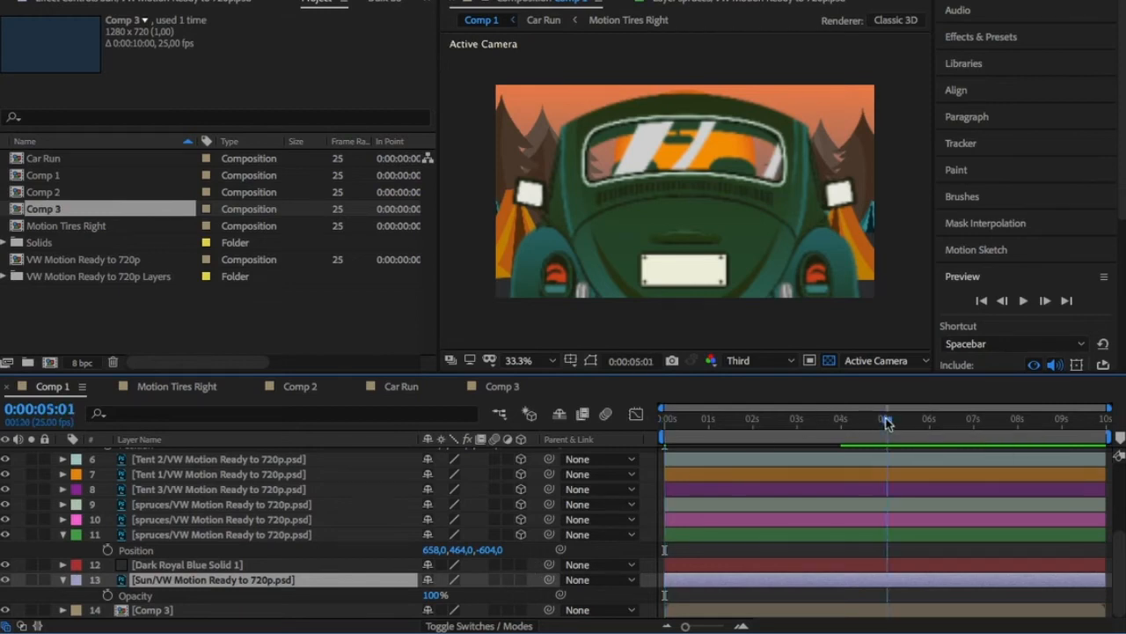
left_click(107, 595)
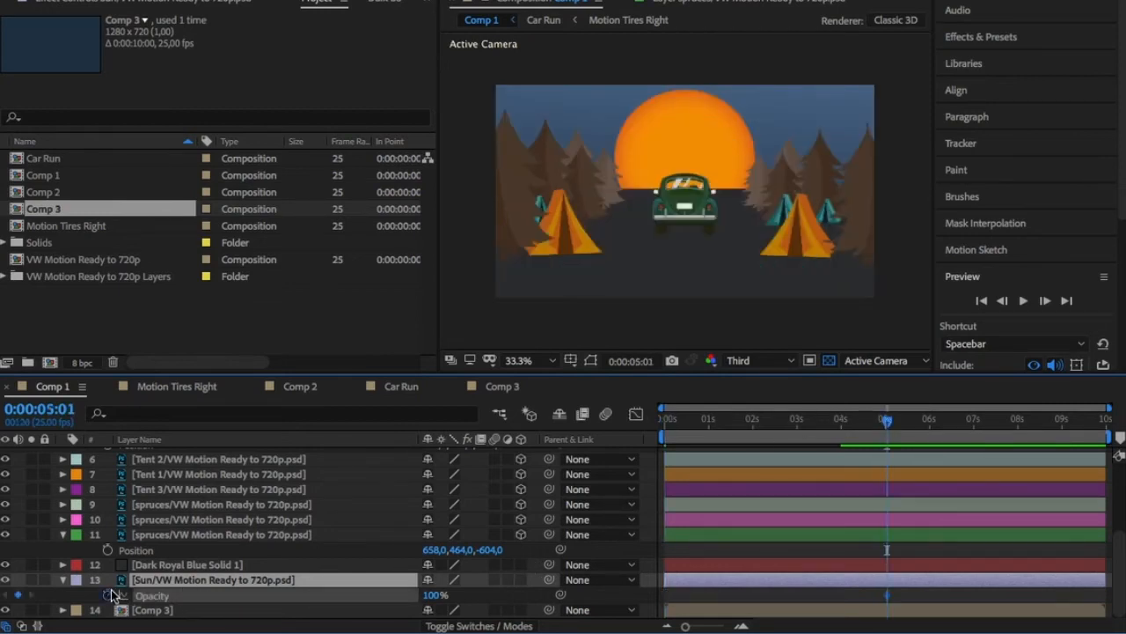
left_click_drag(890, 426, 655, 469)
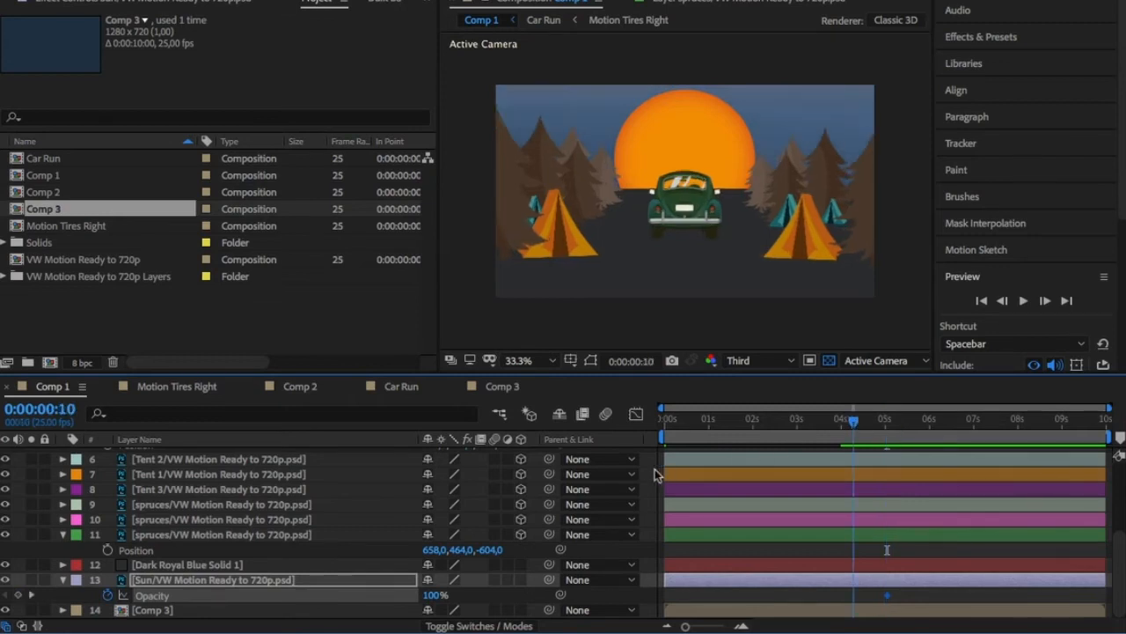
left_click(433, 595)
type("2")
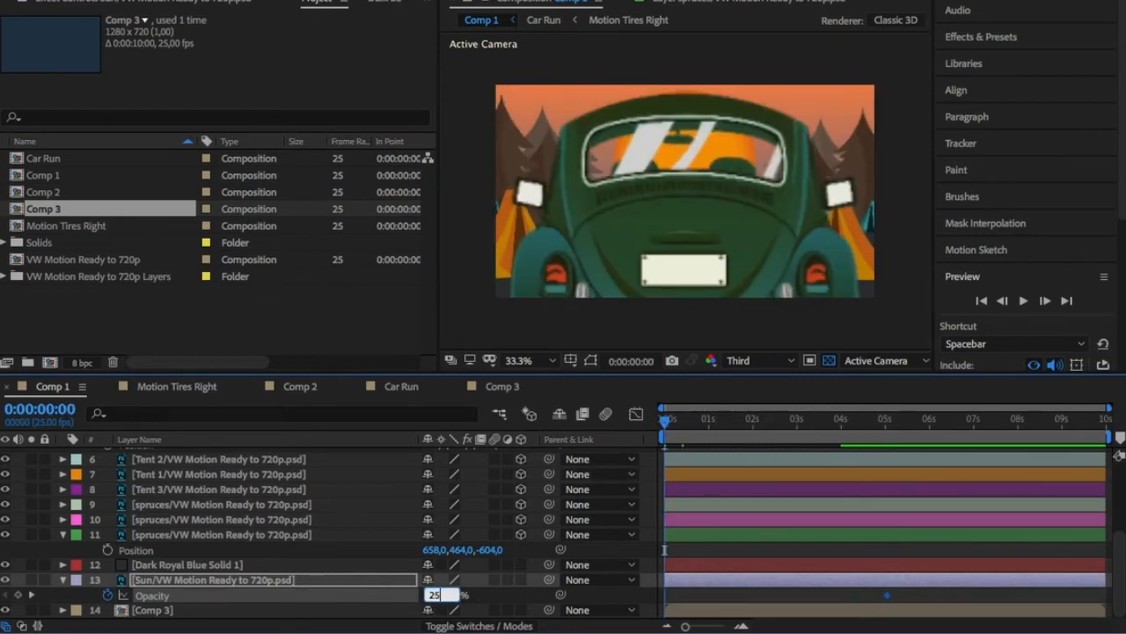
type("5")
key("Return")
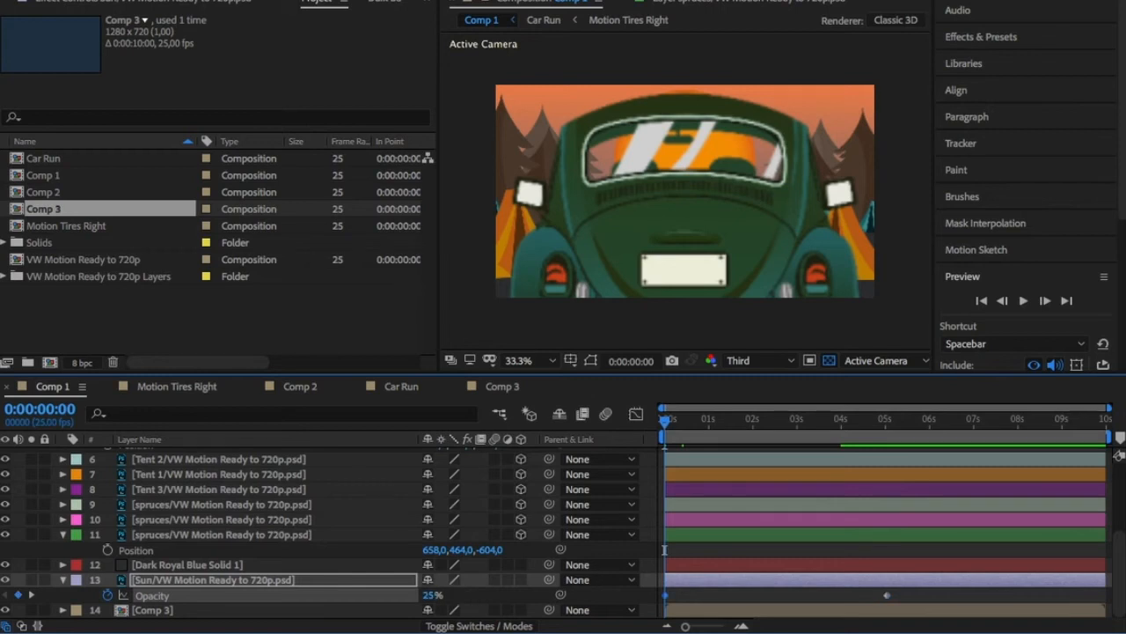
left_click(1023, 301)
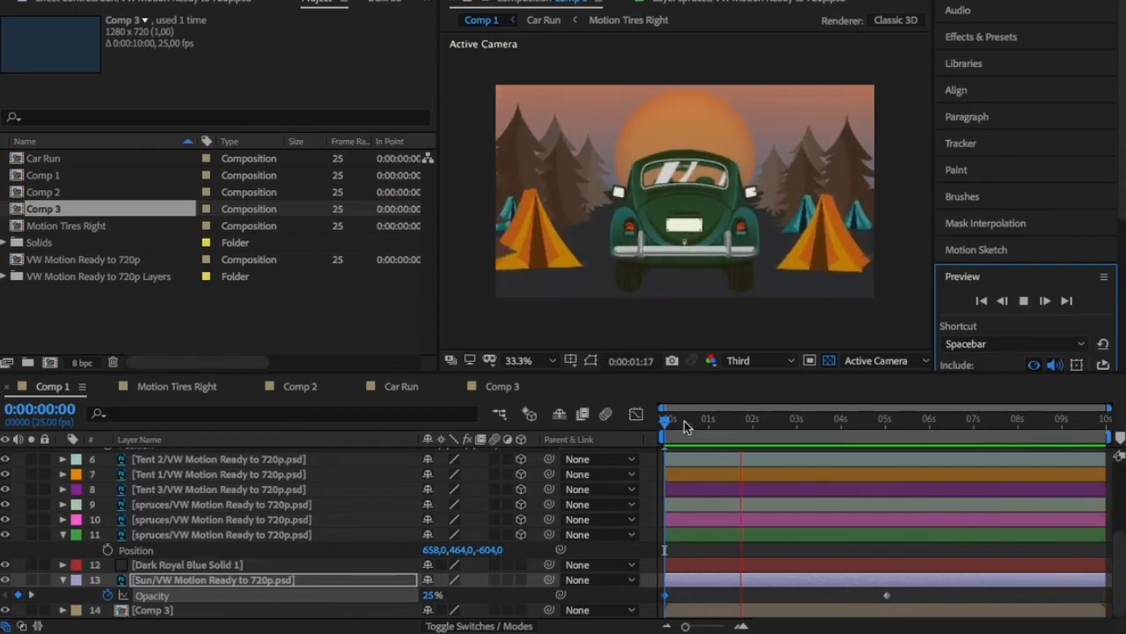
left_click_drag(713, 420, 599, 476)
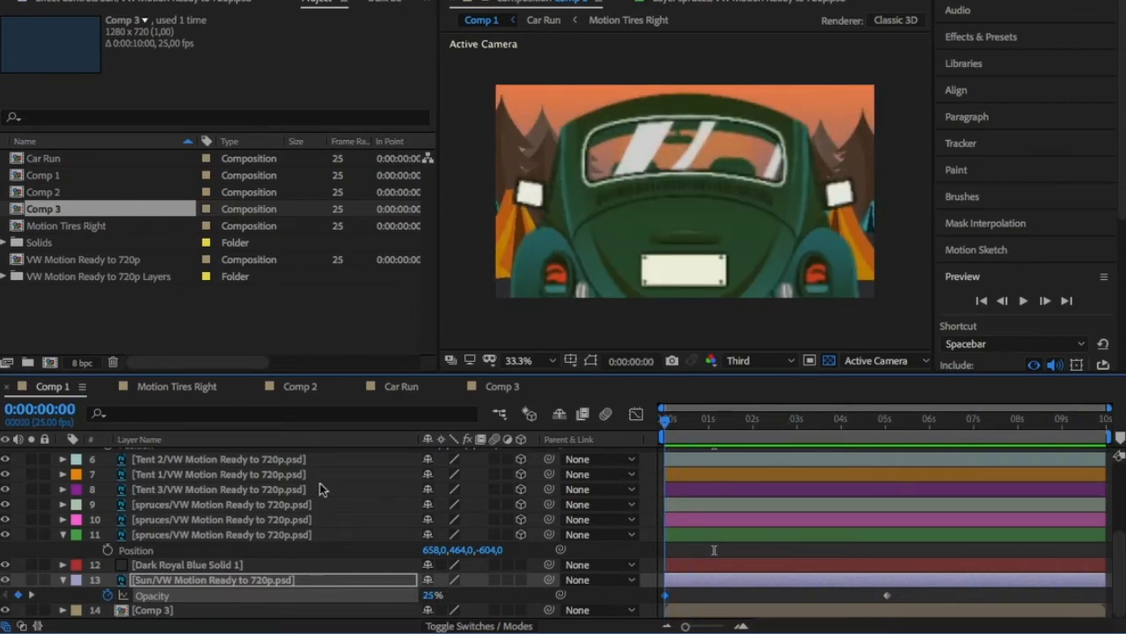
Step: Delete the green-labelled spruces layer above Dark Royal Blue Solid 1 and scrub through Comp 1 to check the scene
left_click(204, 535)
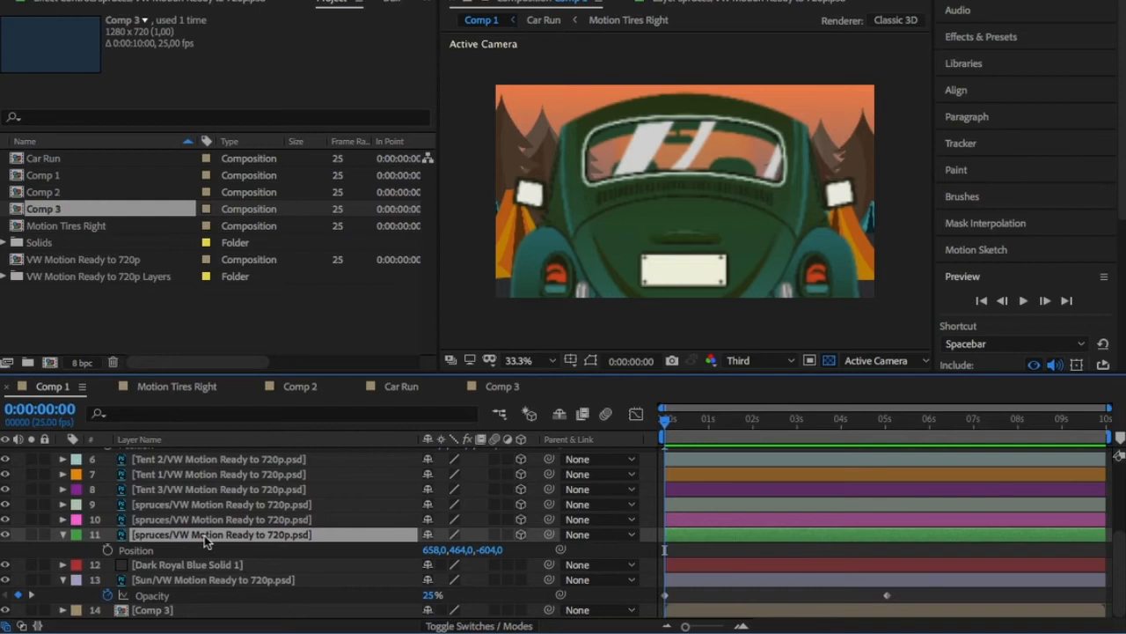
key("Delete")
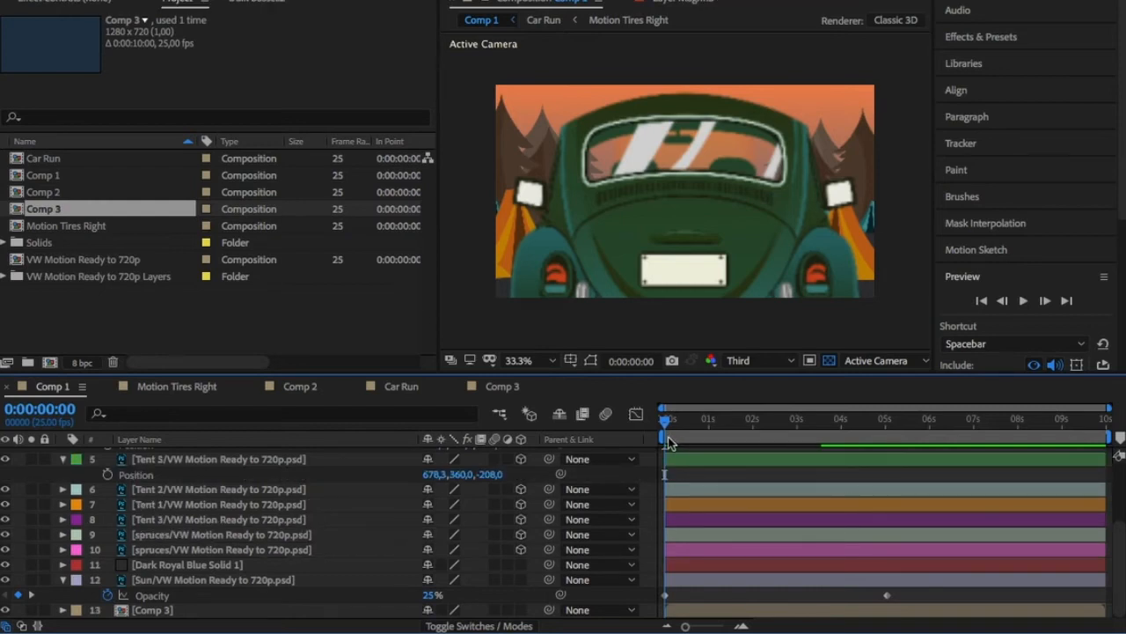
left_click_drag(669, 426, 1115, 442)
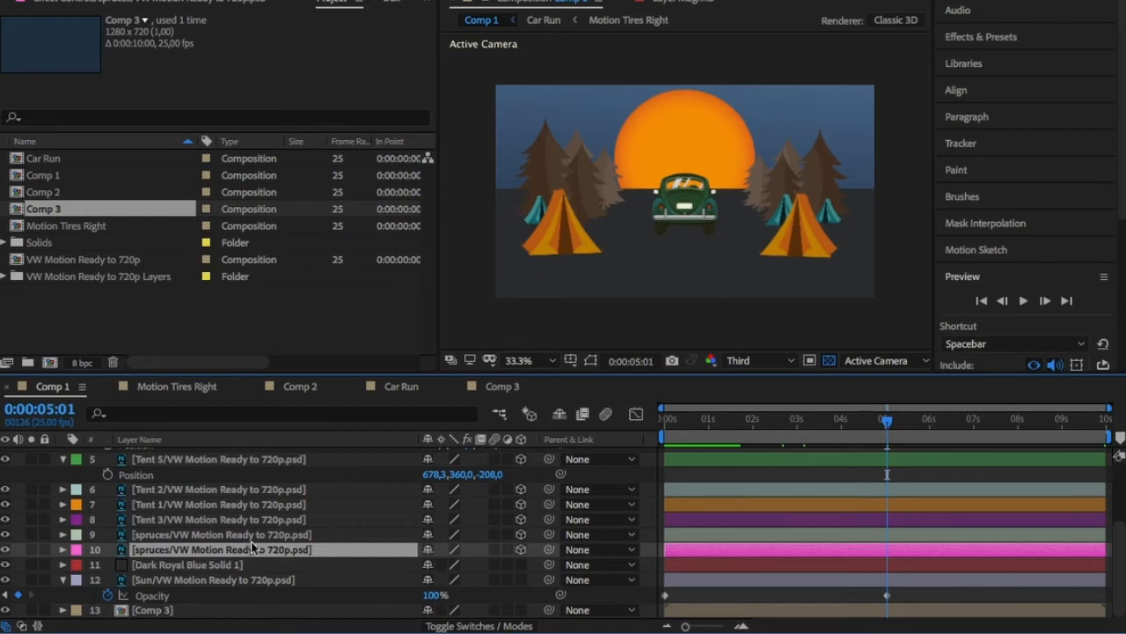
Step: Duplicate the fuchsia-labelled spruces layer and set the lower copy's label color to Green
key("ctrl+d")
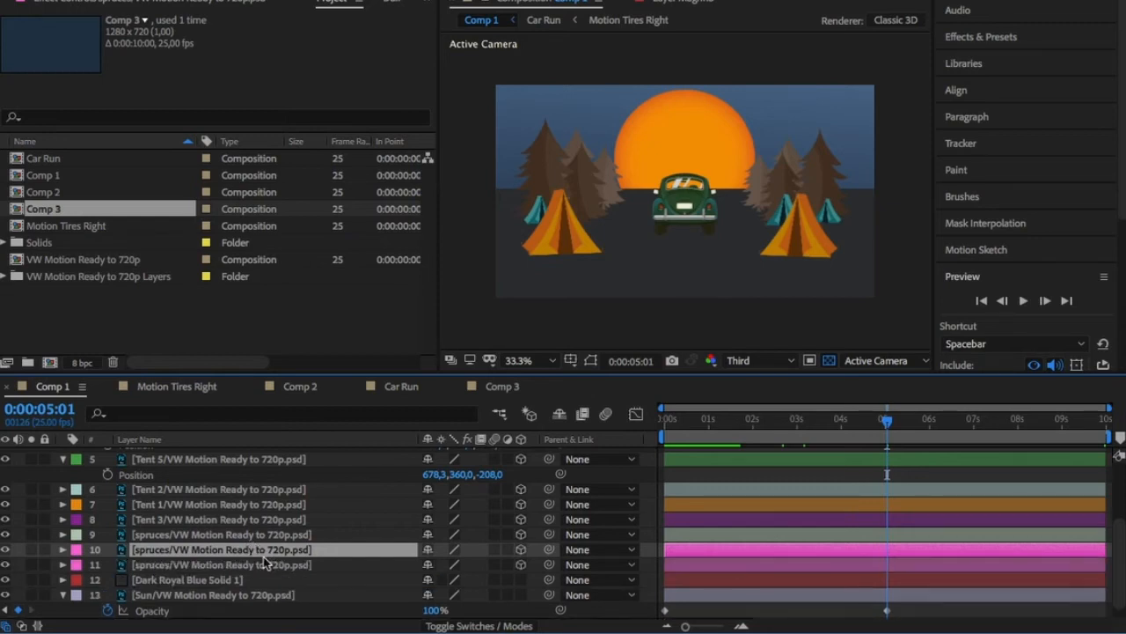
left_click(264, 566)
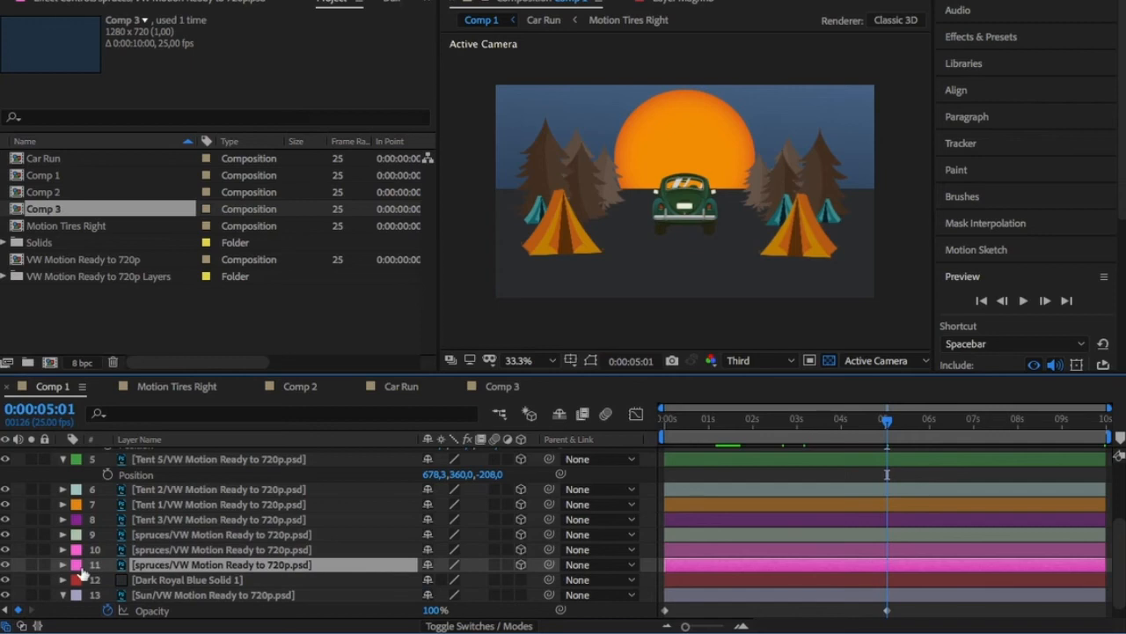
left_click(77, 565)
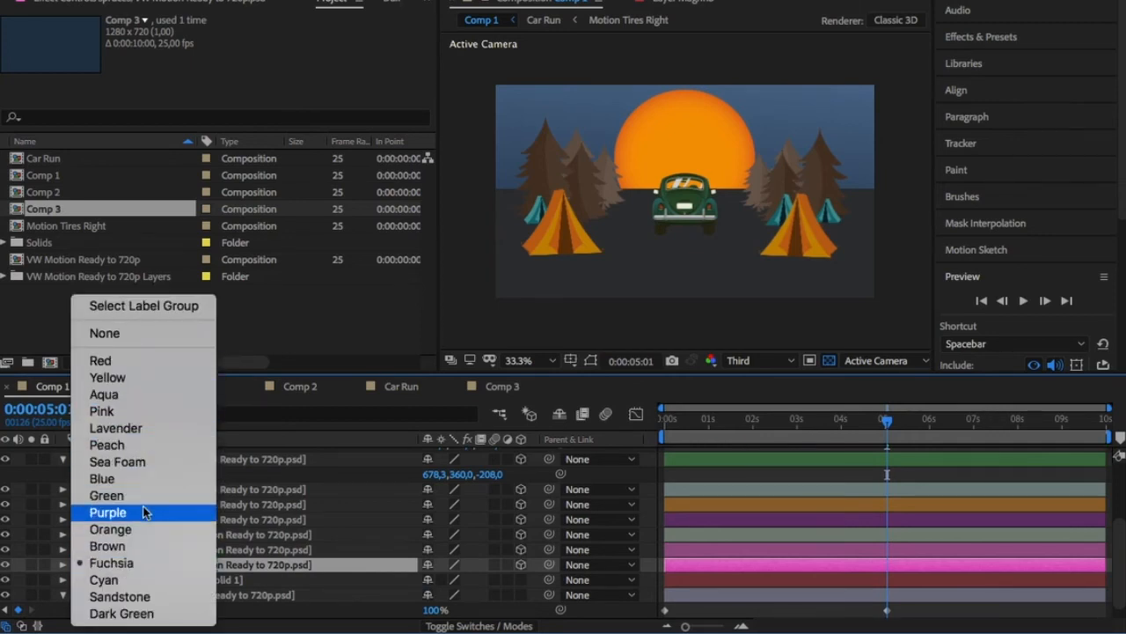
left_click(107, 495)
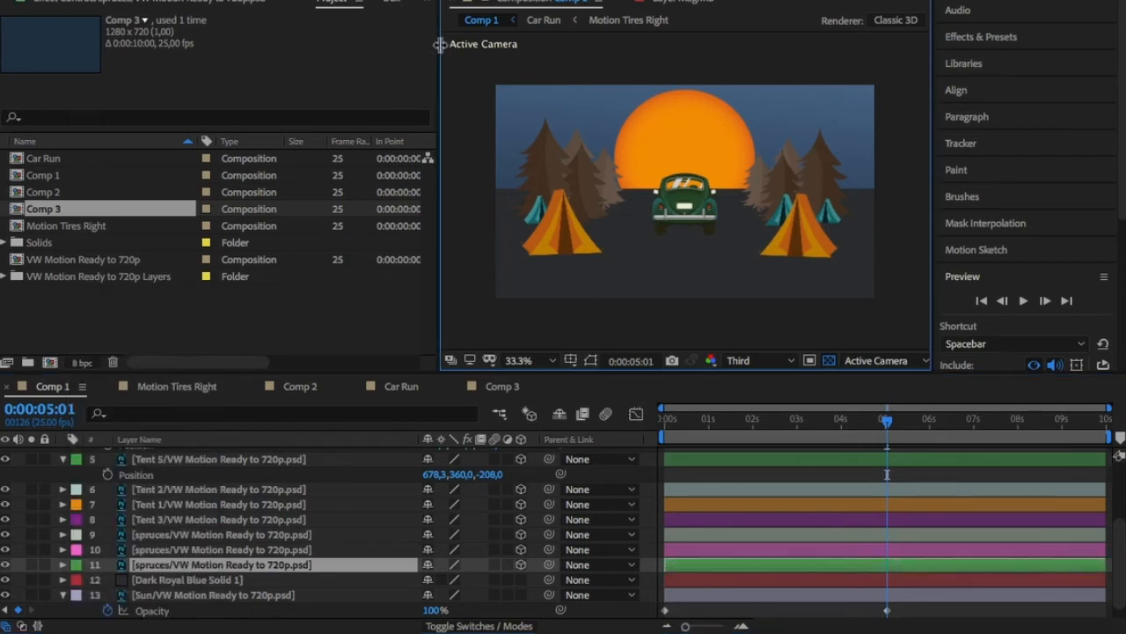
Step: Widen the composition viewer and switch Comp 1 to the 4 Views layout
left_click_drag(431, 51, 237, 71)
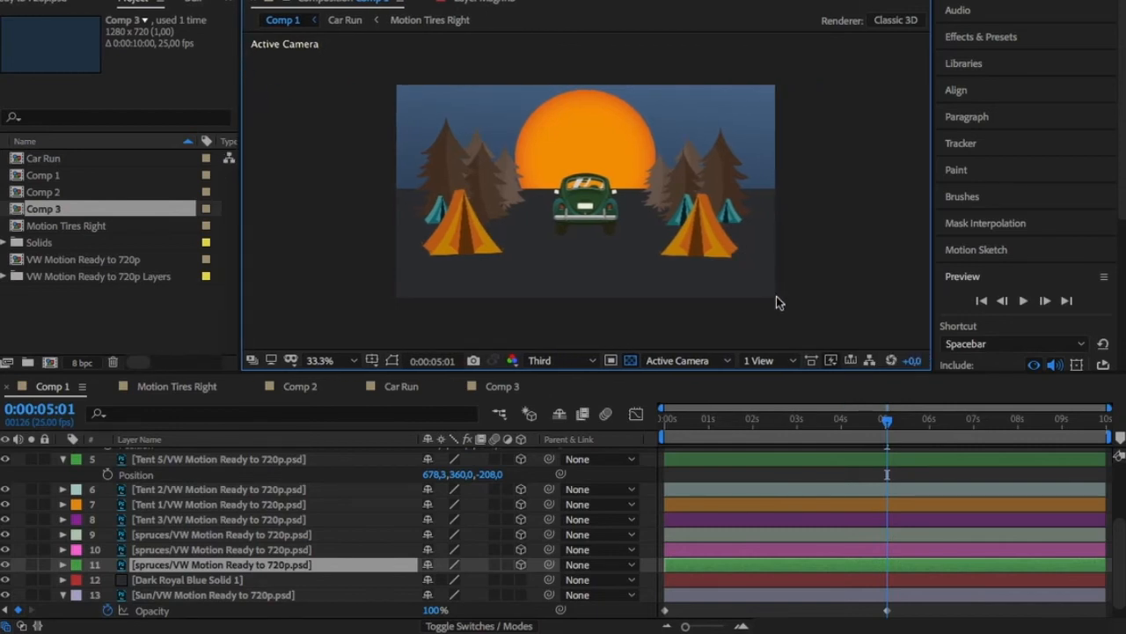
left_click(790, 357)
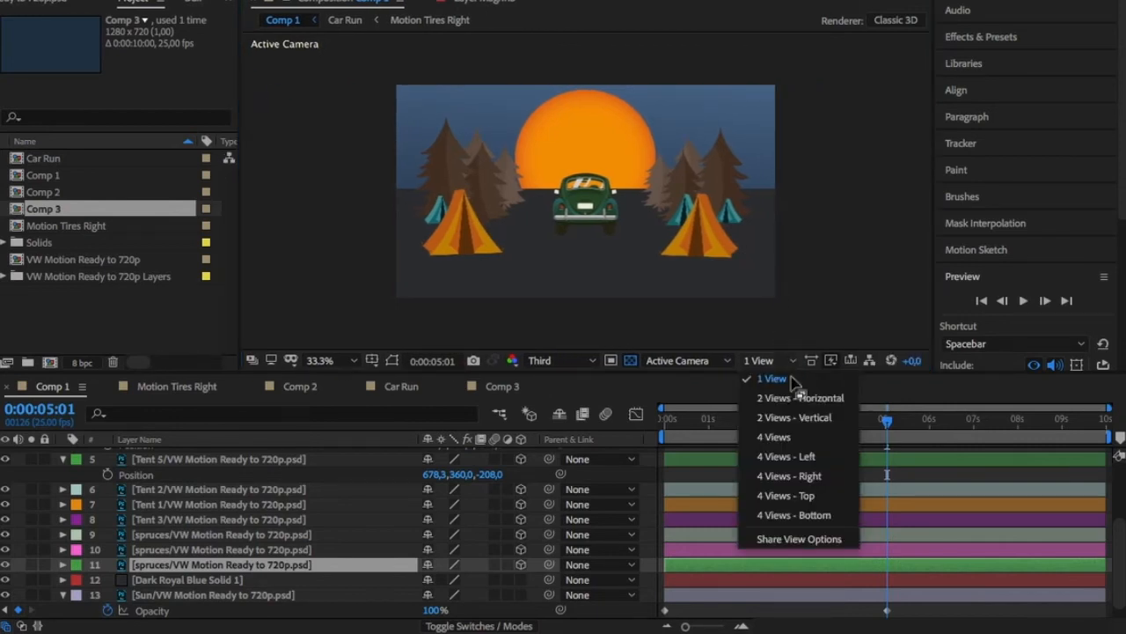
left_click(785, 437)
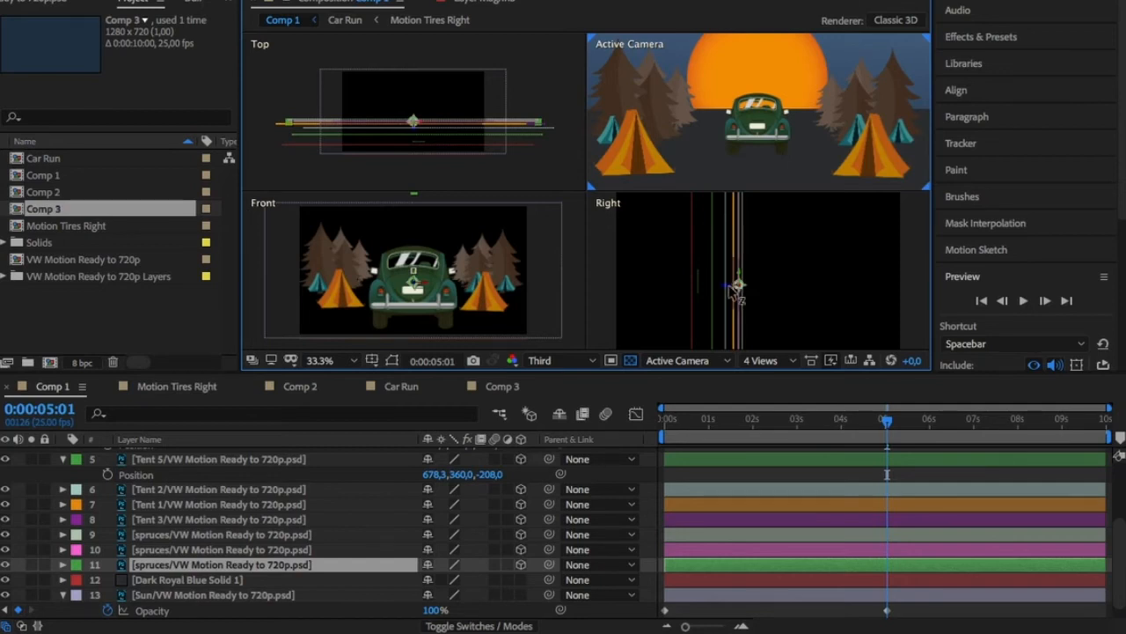
Step: Move the green-labelled spruces copy forward in the Right view, well in front of the tents, and lower it slightly
left_click(736, 291)
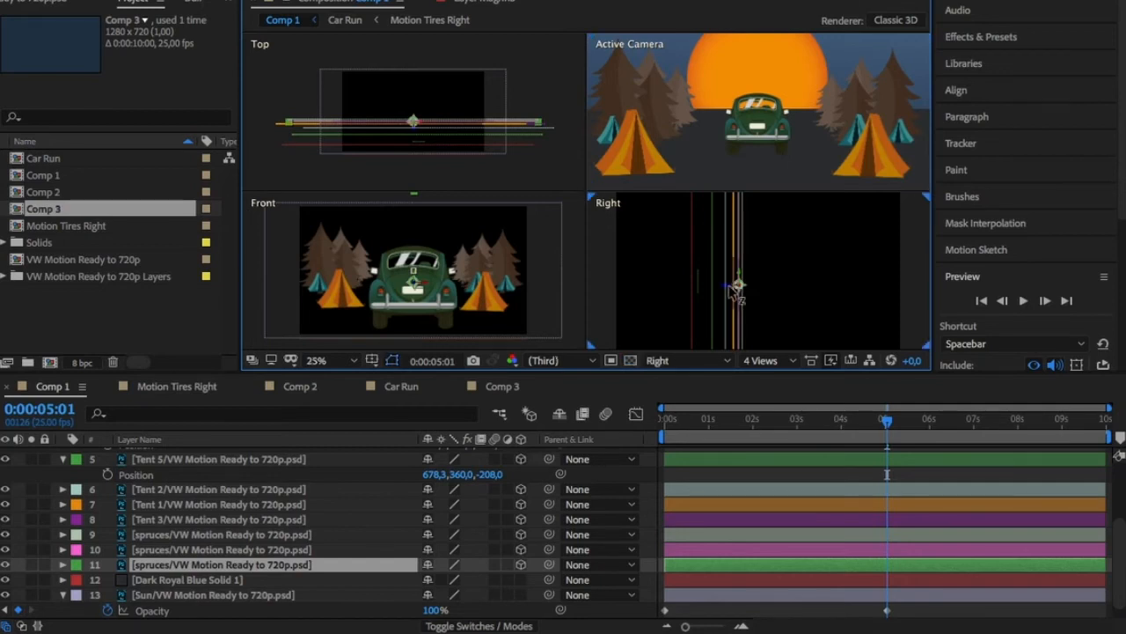
left_click(729, 287)
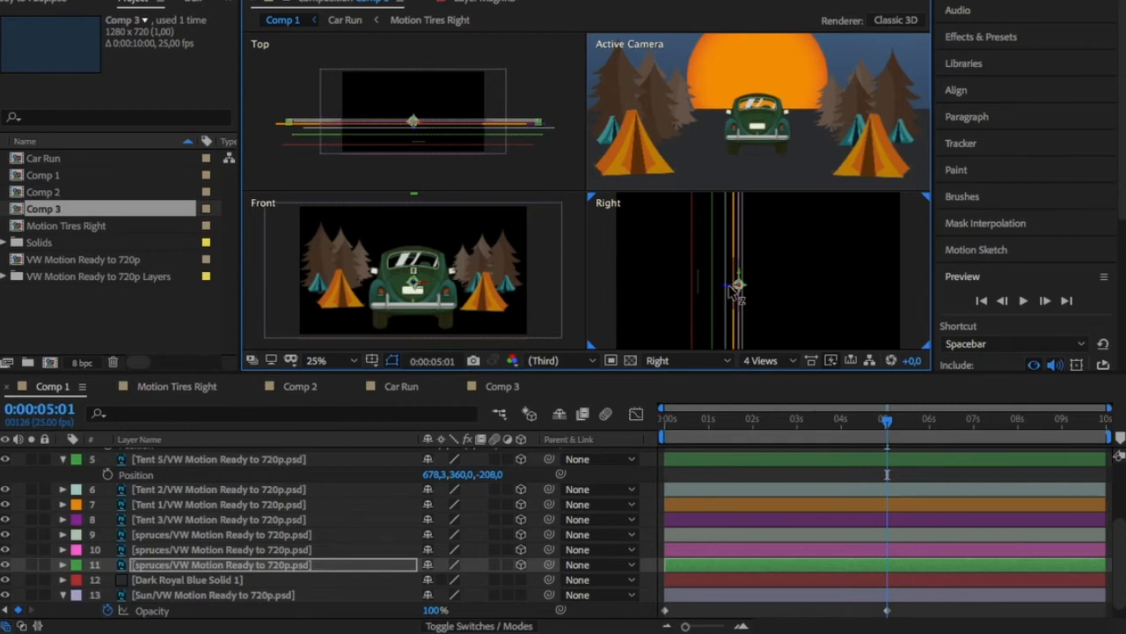
left_click_drag(730, 287, 614, 311)
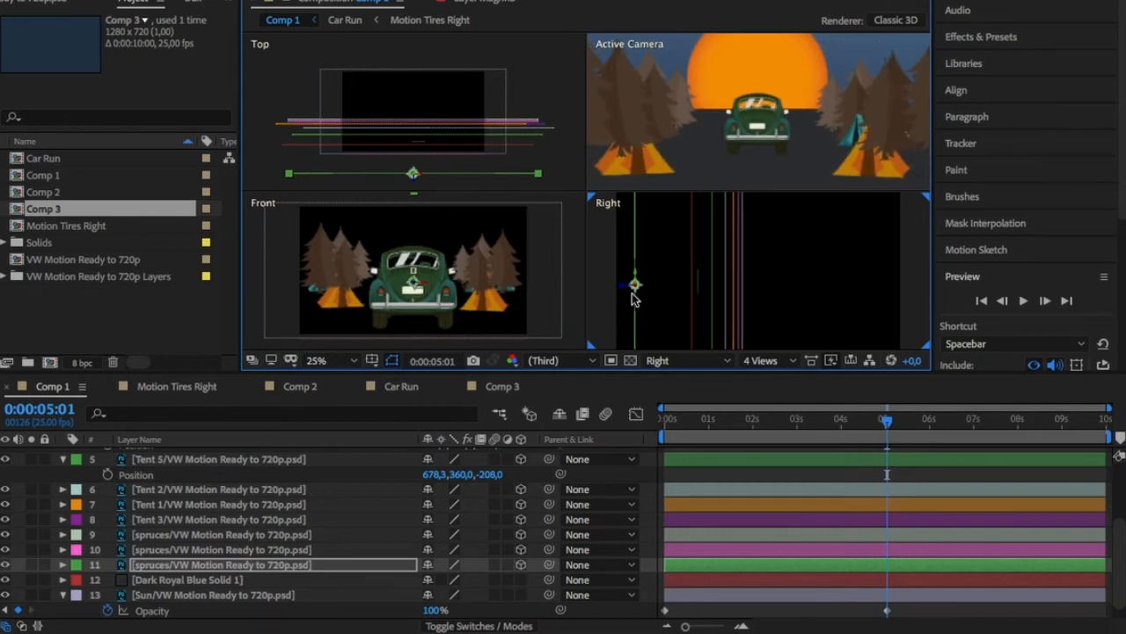
left_click_drag(632, 293, 635, 314)
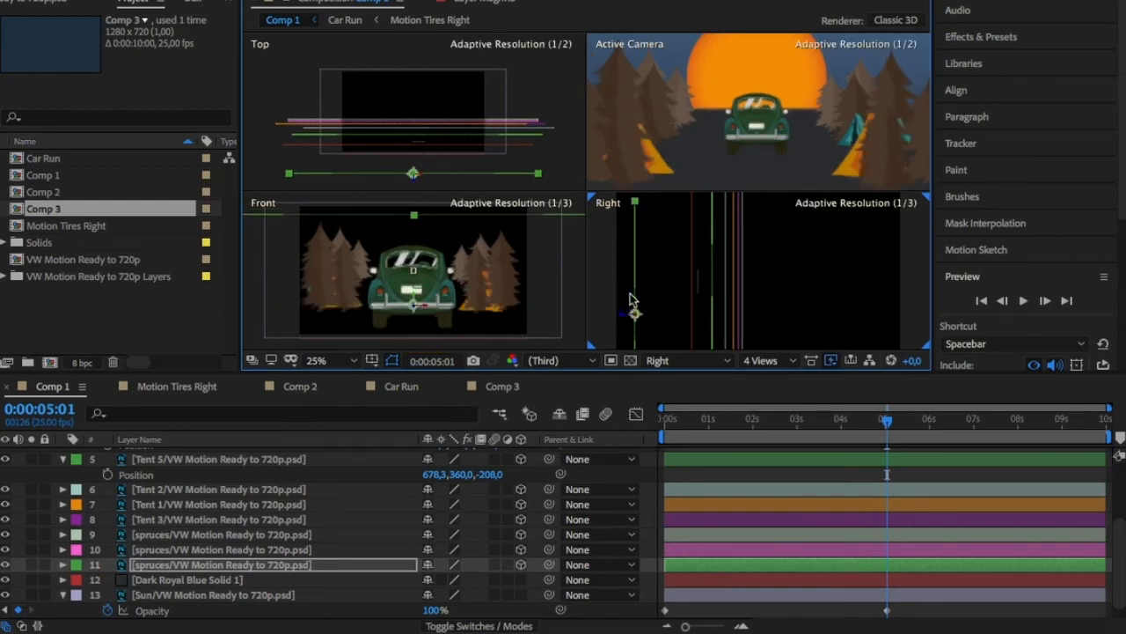
left_click_drag(630, 295, 635, 291)
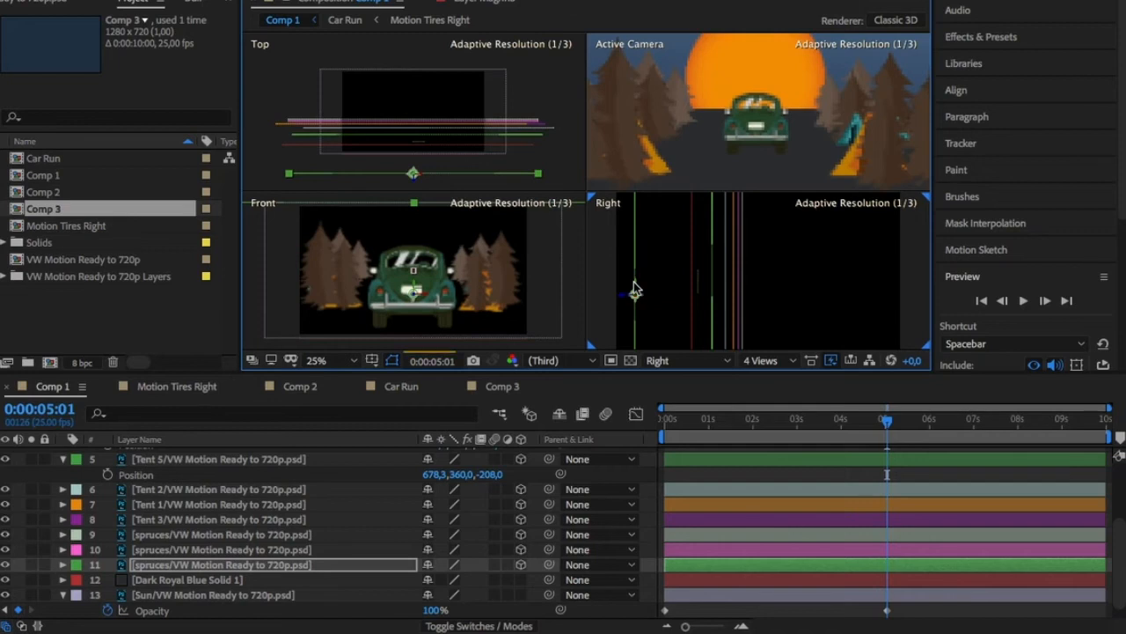
left_click_drag(633, 279, 636, 286)
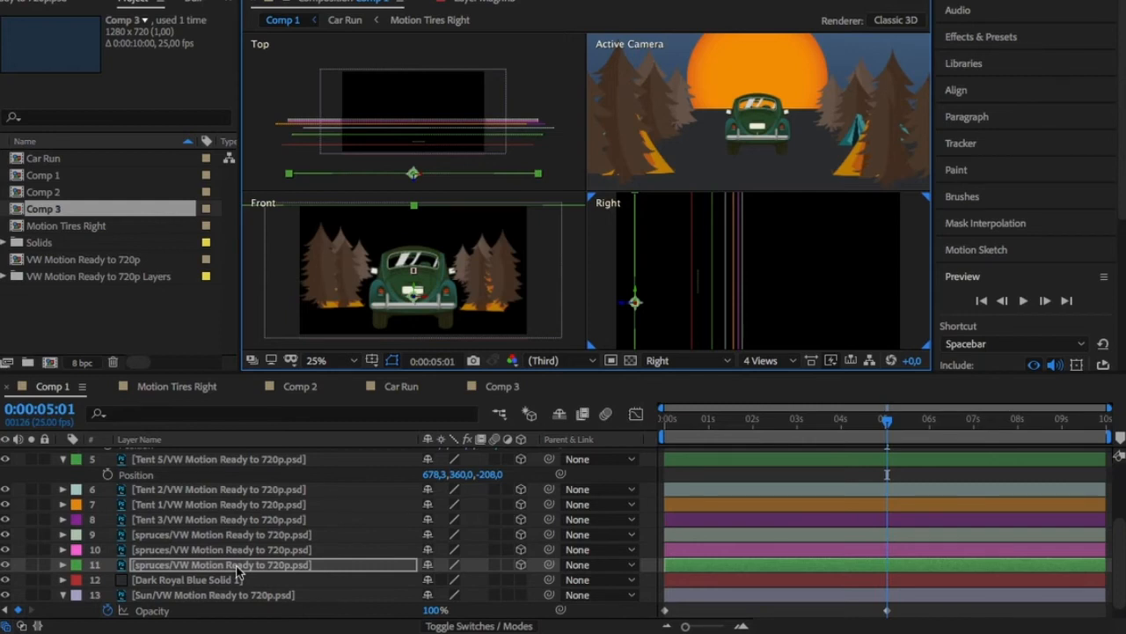
Step: Set the green-labelled spruces layer's scale to 120% on all axes
key("s")
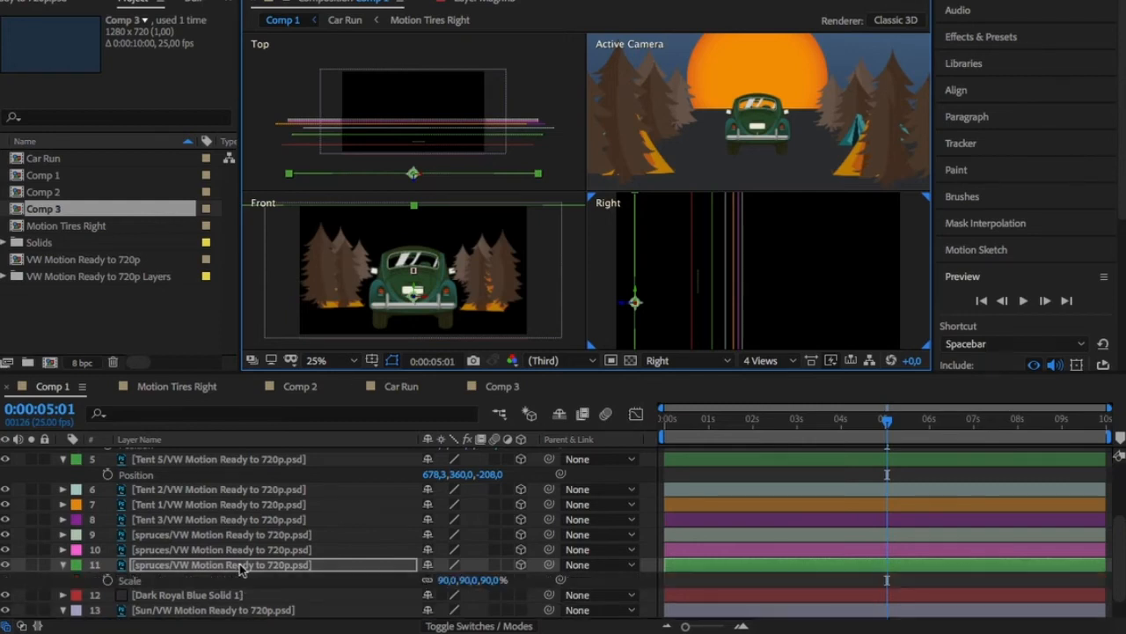
left_click(447, 579)
type("12")
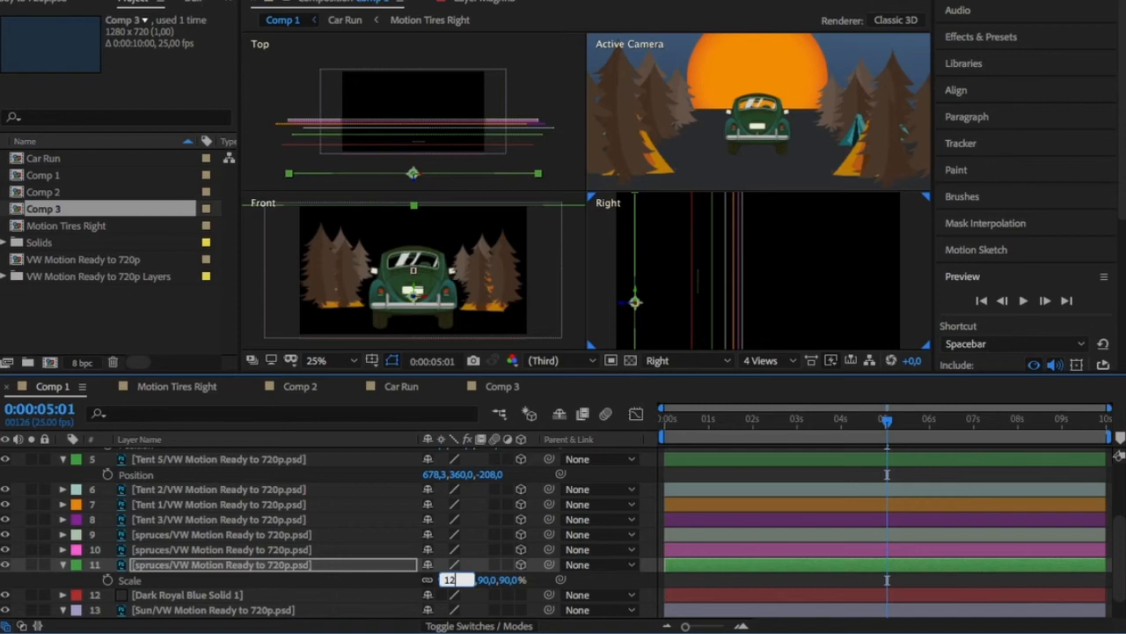
type("0")
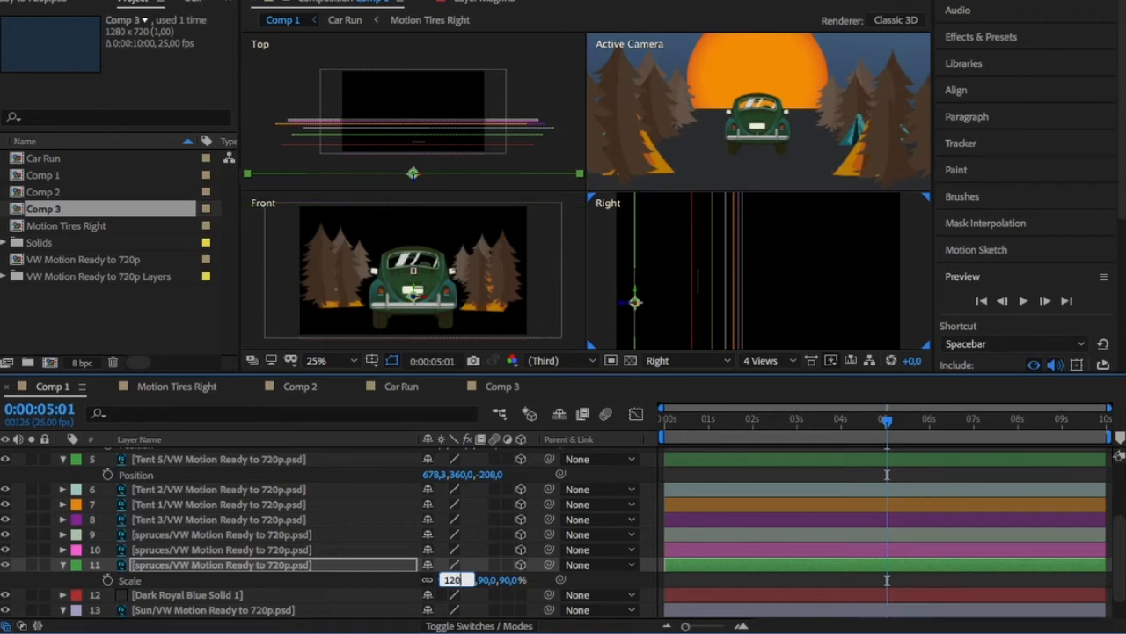
key("Return")
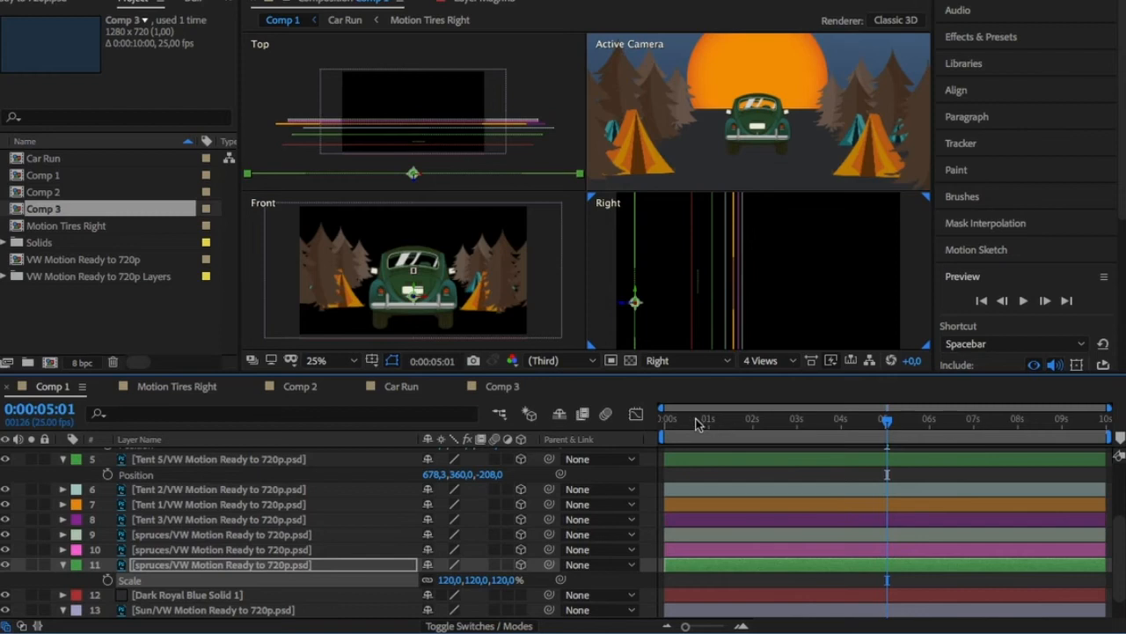
Step: Return to 0:00:00:00 in Comp 1, restore the 1 View layout and preview the animation with the new spruces
key("space")
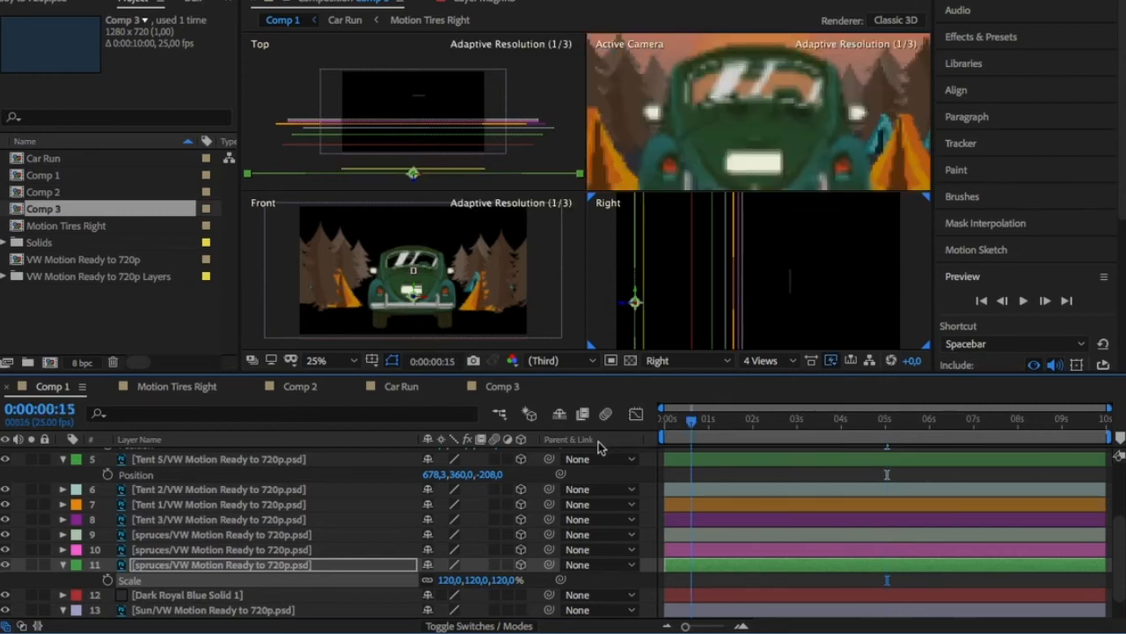
left_click_drag(598, 443, 731, 436)
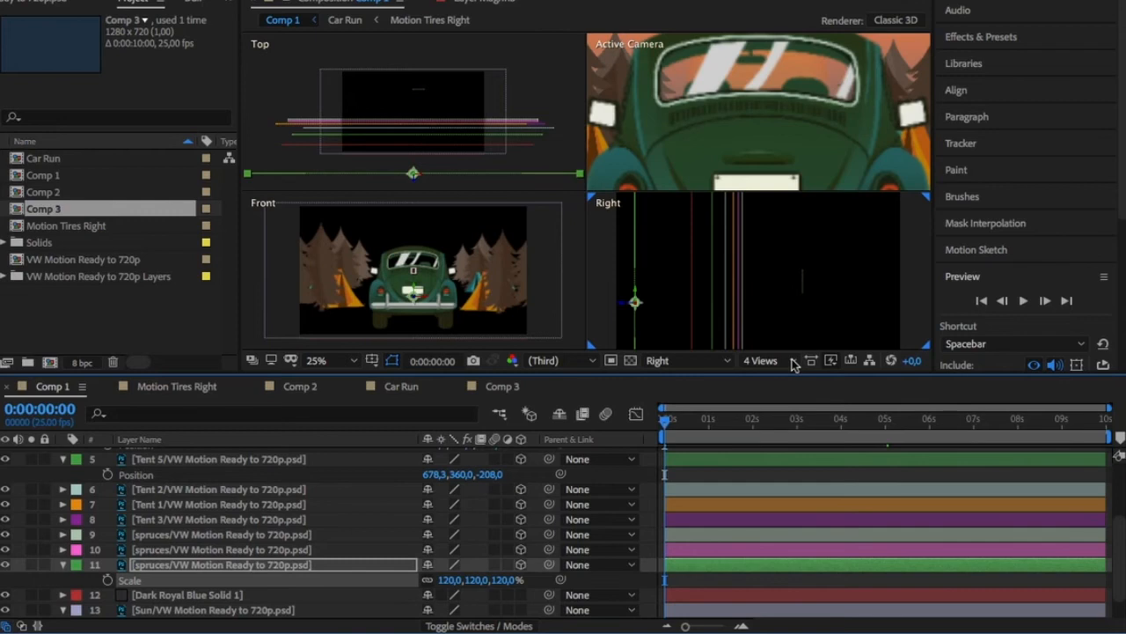
left_click(762, 361)
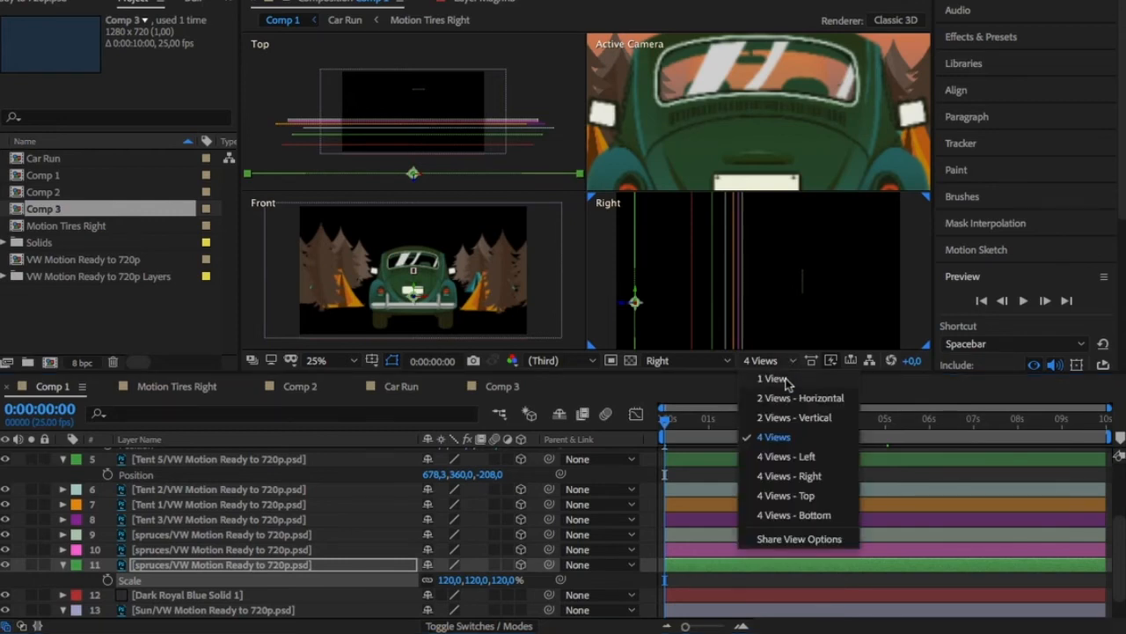
left_click(773, 378)
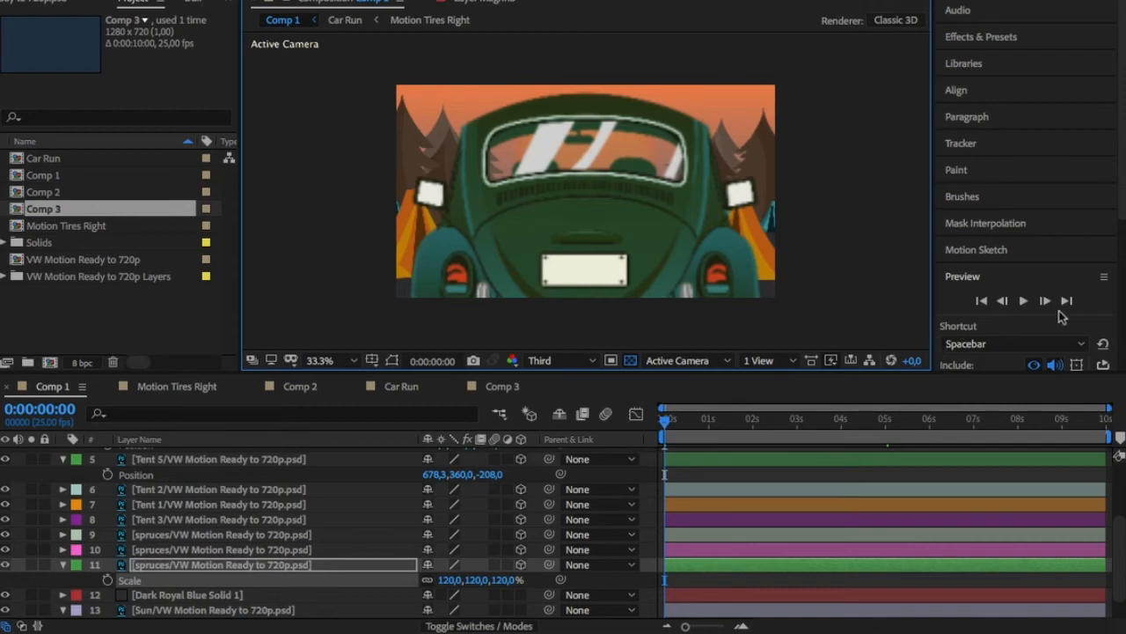
left_click(1022, 303)
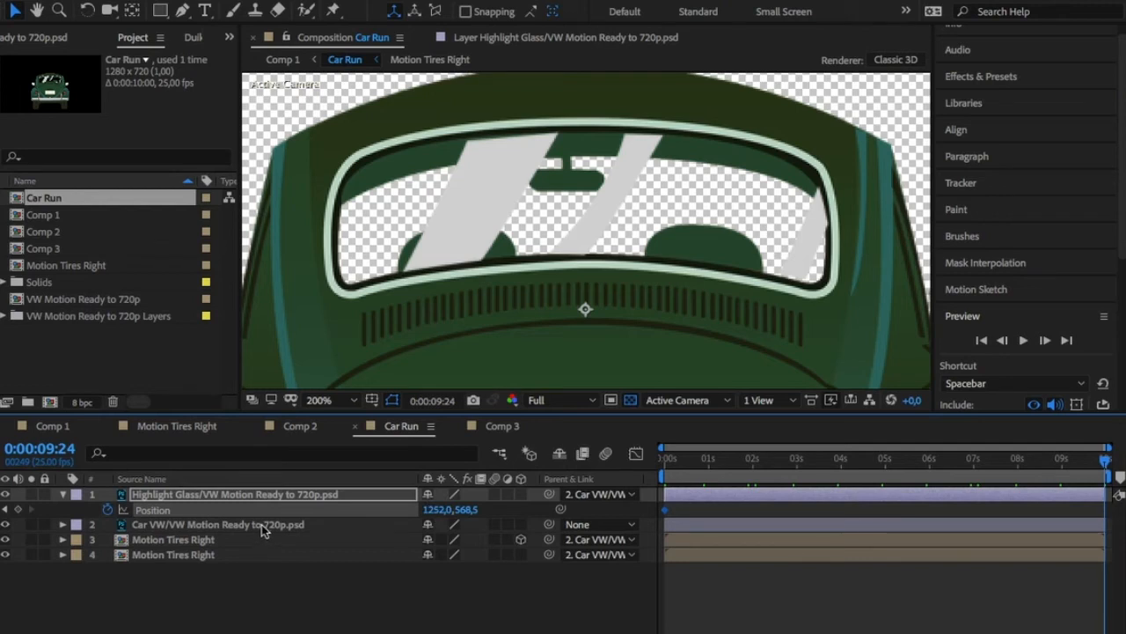
Step: Set the scale of the Highlight Glass layer in the Car Run composition to 120%
key("s")
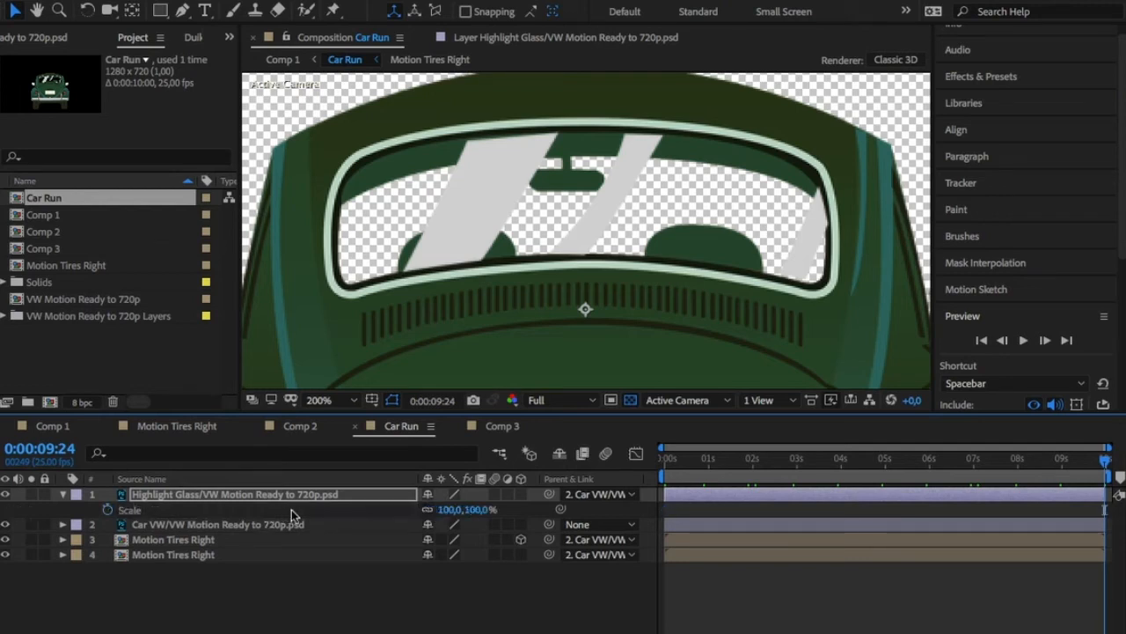
left_click(452, 511)
type("120")
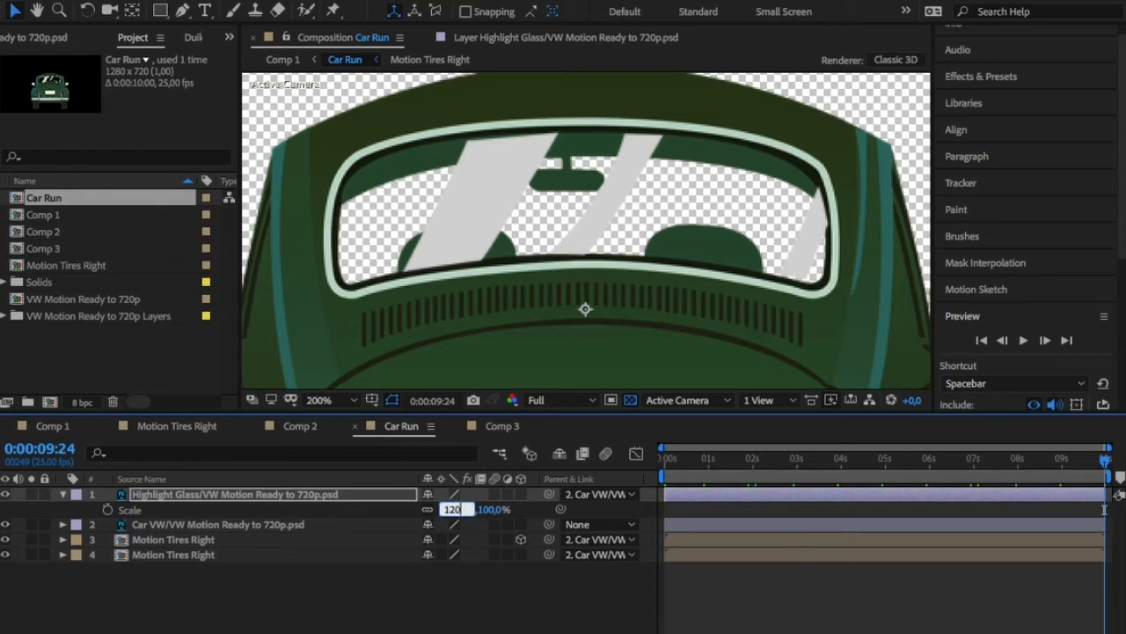
key("Return")
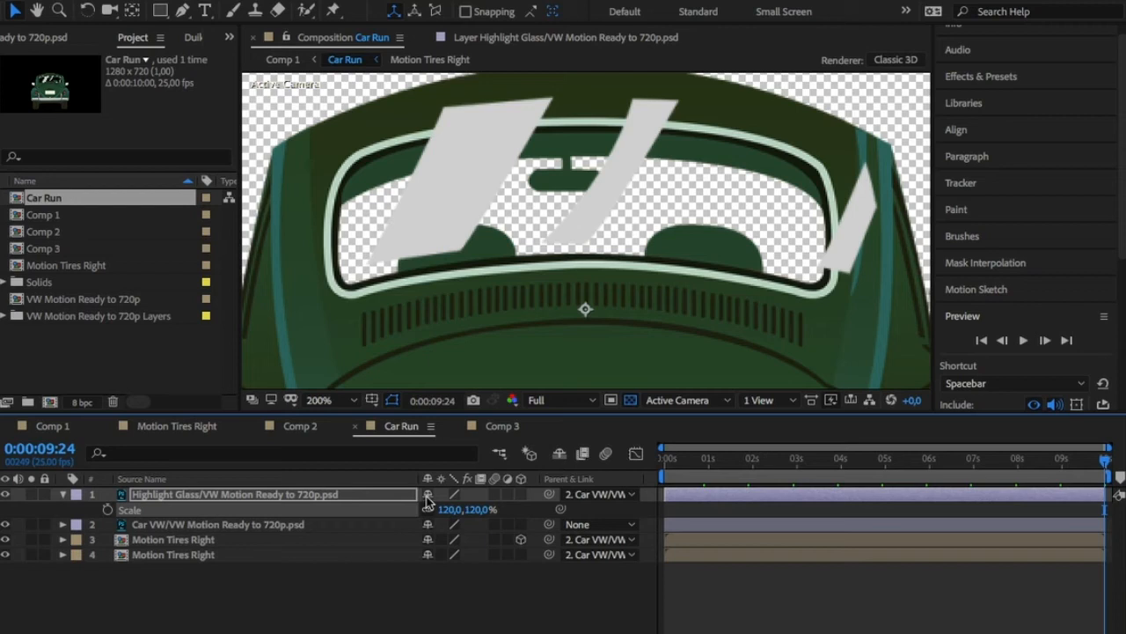
Step: Set the Highlight Glass layer's vertical position to 590,5 at 0:00:09:24 and compare it with the first frame
key("p")
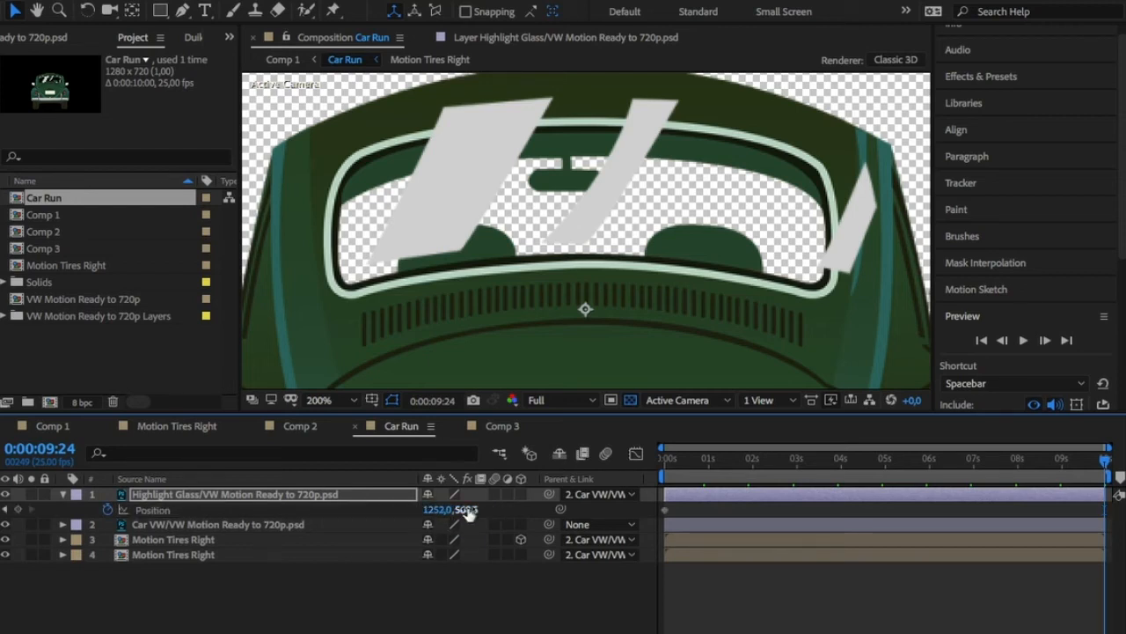
mouse_move(467, 509)
left_mouse_down()
mouse_move(507, 512)
mouse_move(469, 521)
mouse_move(479, 516)
left_mouse_up()
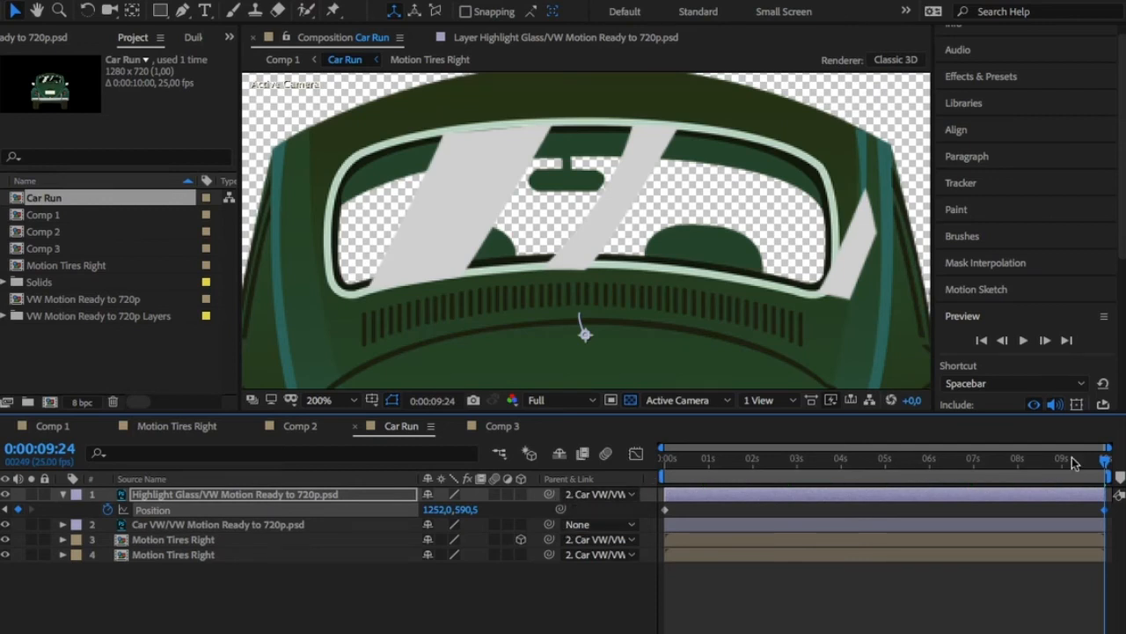
mouse_move(665, 514)
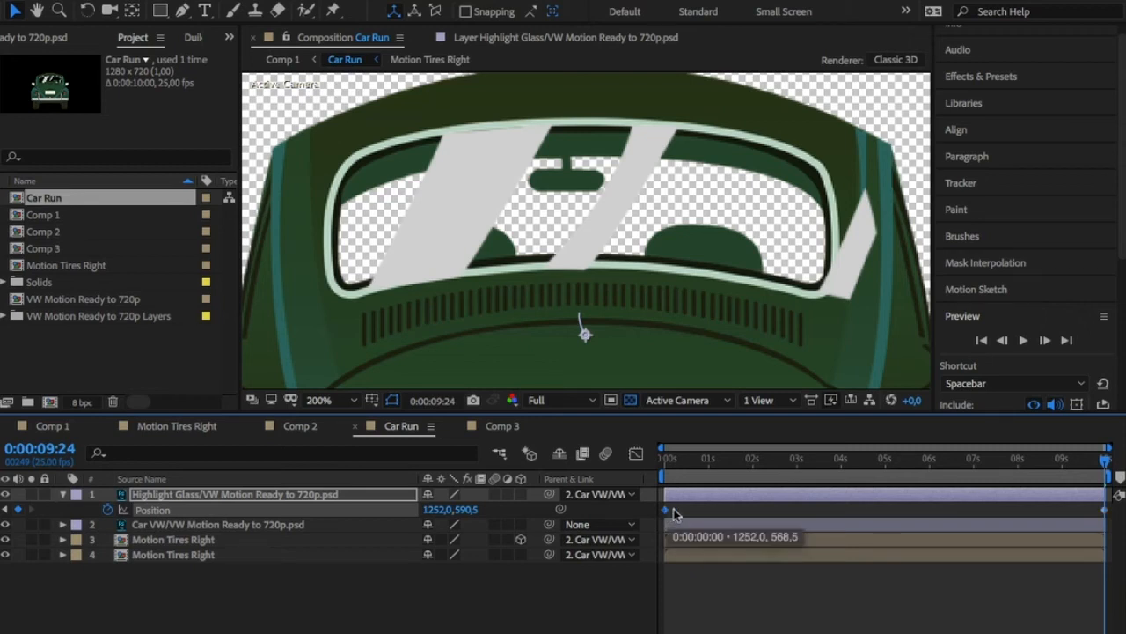
left_click_drag(684, 460, 663, 464)
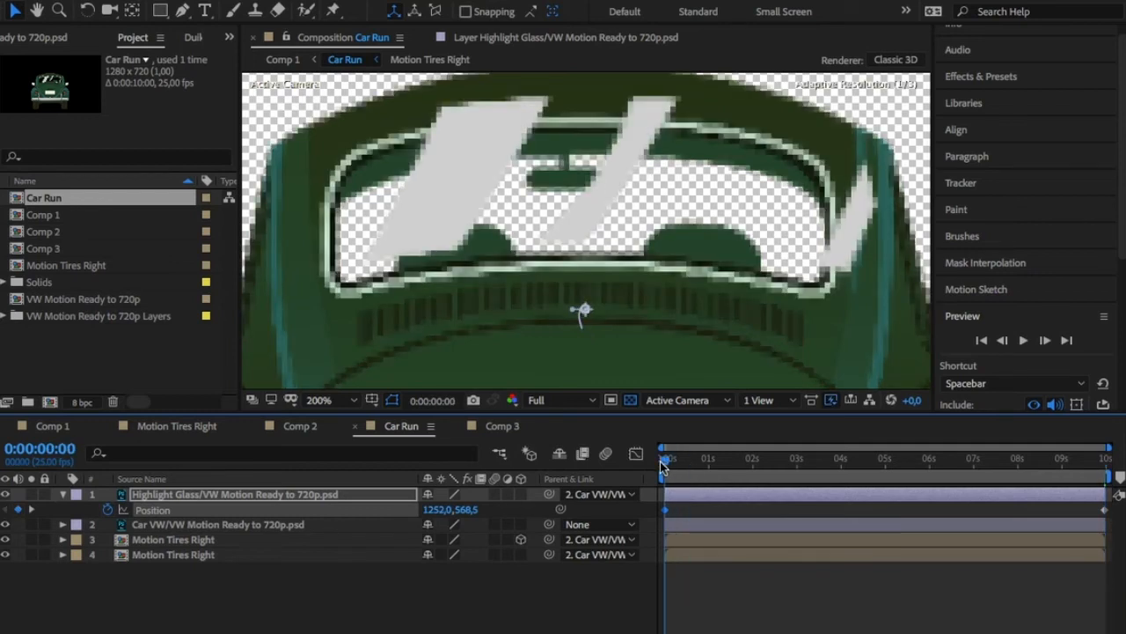
key("End")
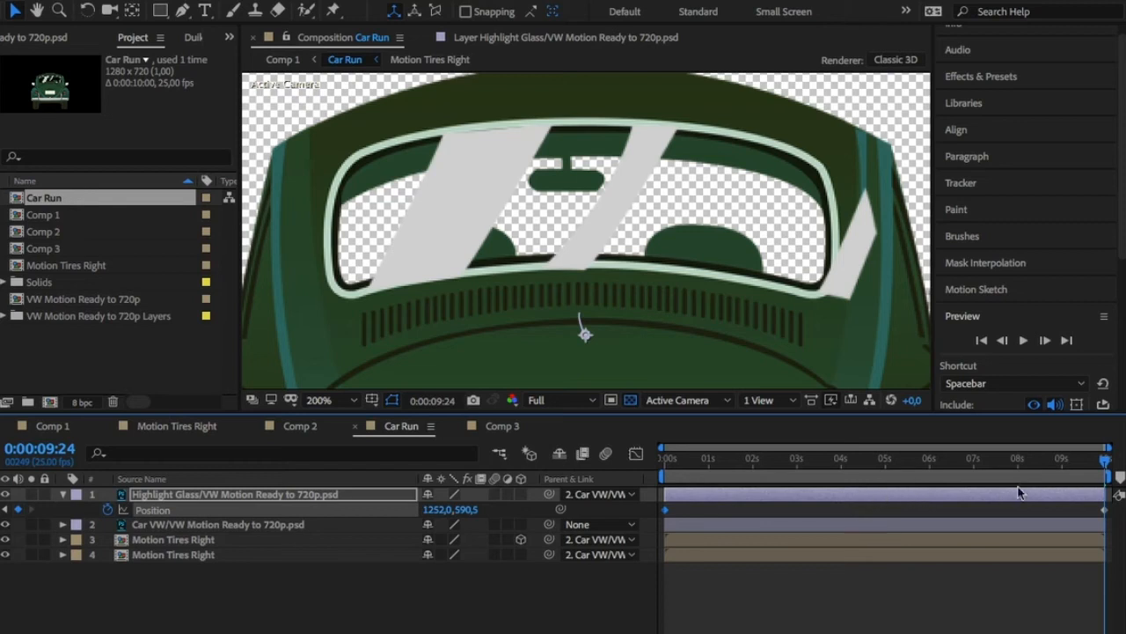
Step: Replace the first Position keyframe with the lowered one at 0:00:00:02, and key horizontal position 1221 at 0:00:09:24
left_click(1043, 494)
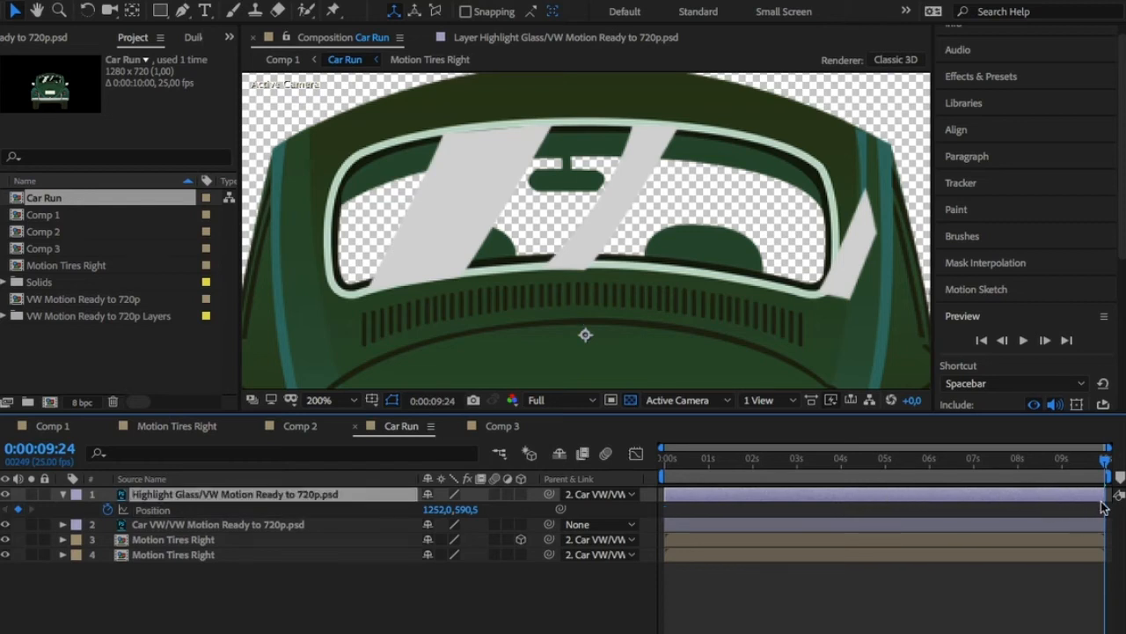
left_click_drag(1106, 509, 669, 510)
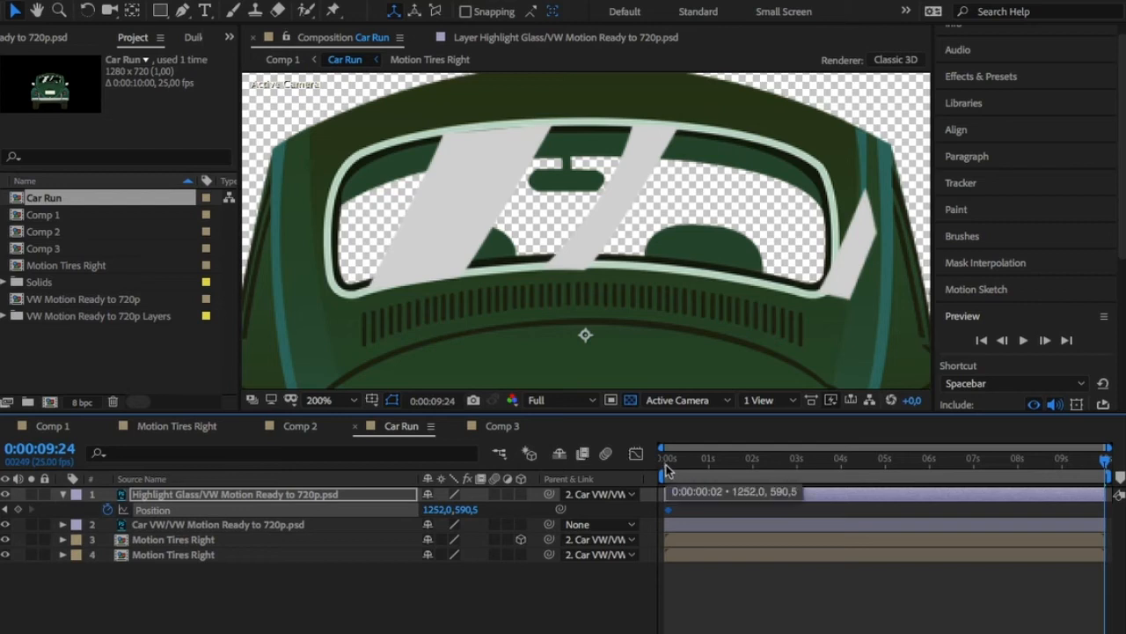
left_click(667, 458)
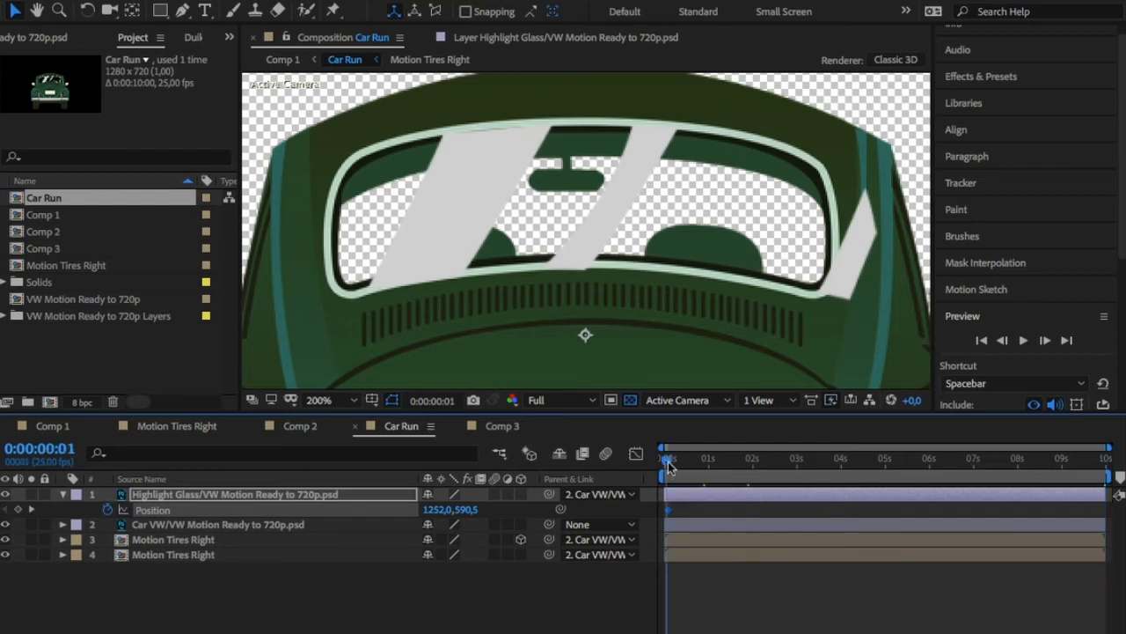
left_click_drag(669, 463, 668, 463)
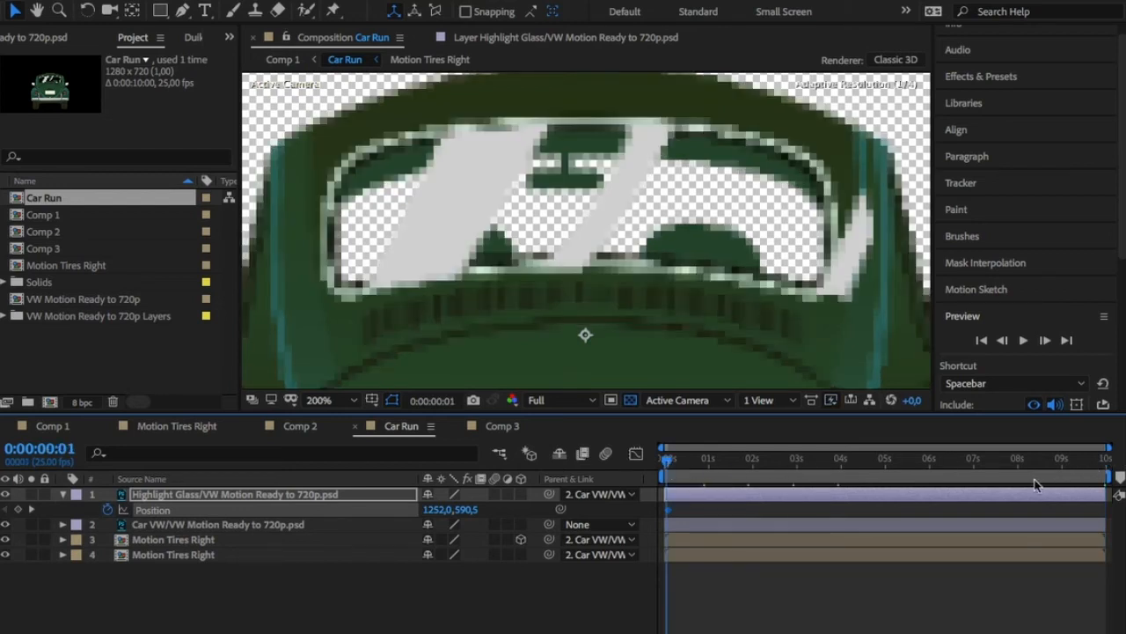
left_click(1105, 462)
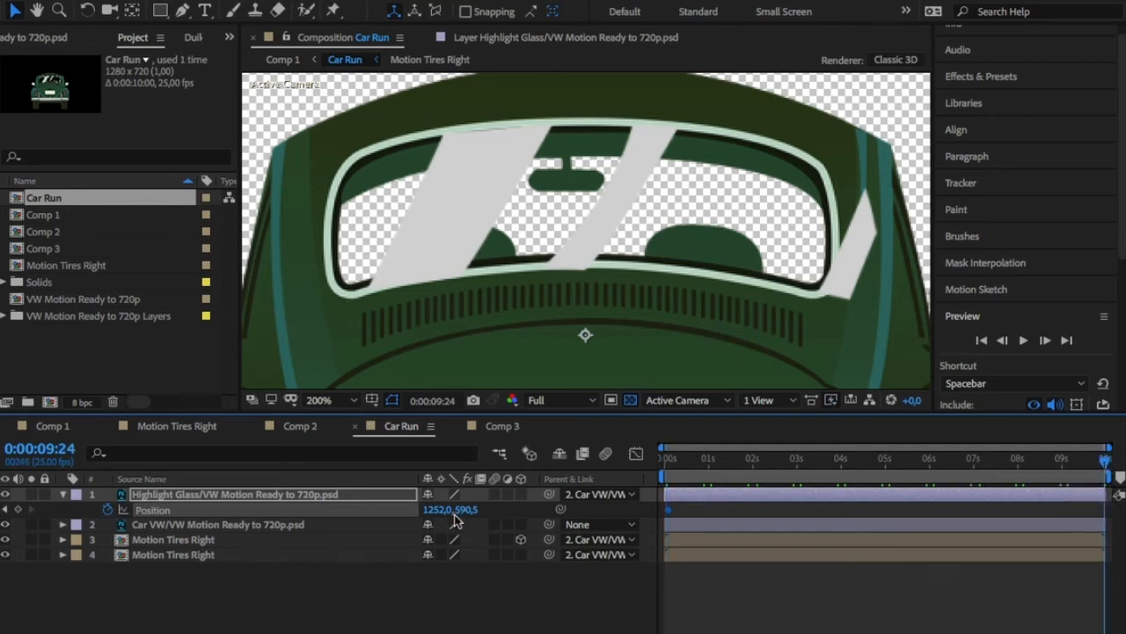
left_click_drag(440, 515, 408, 508)
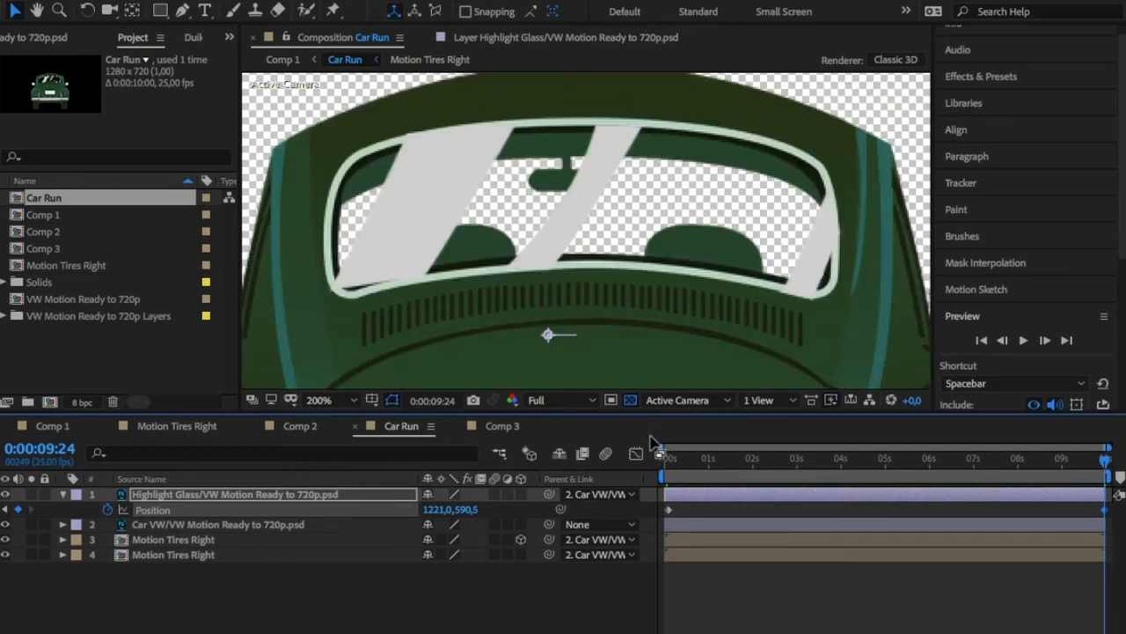
Step: Draw a closed Pen tool mask on the Highlight Glass layer, following the inner edge of the car window all the way round
left_click(184, 11)
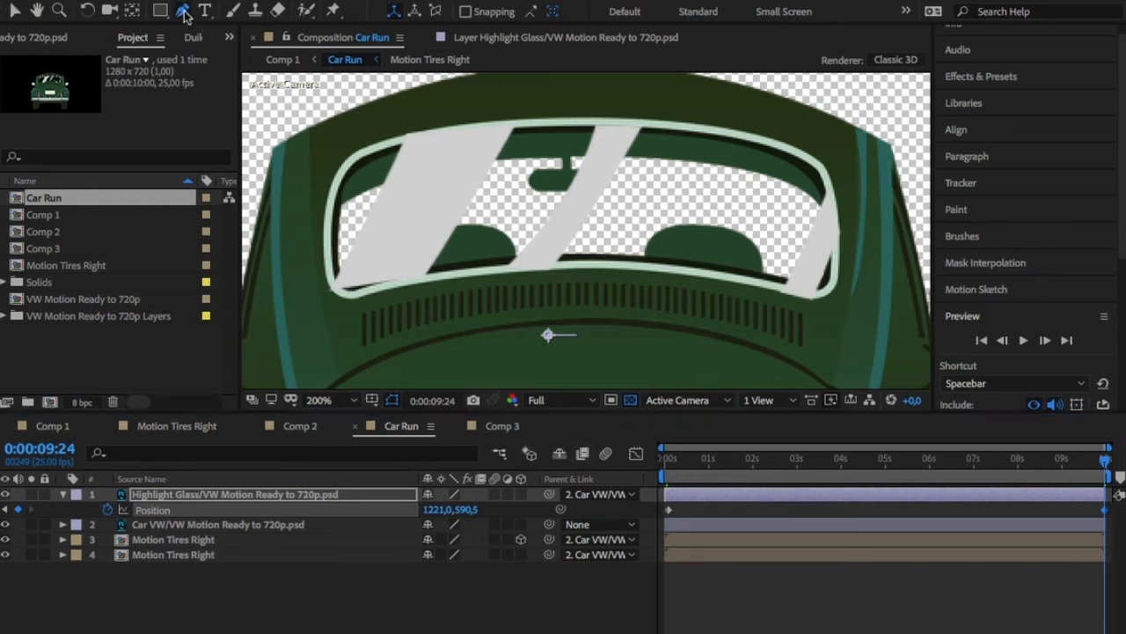
left_click(352, 173)
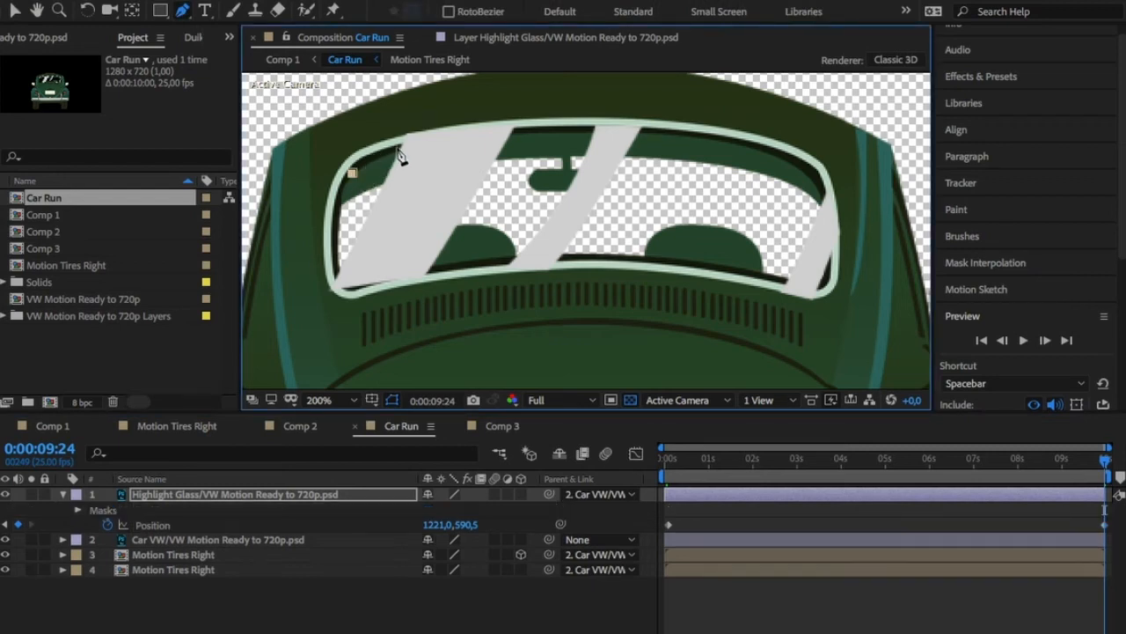
left_click_drag(529, 133, 647, 134)
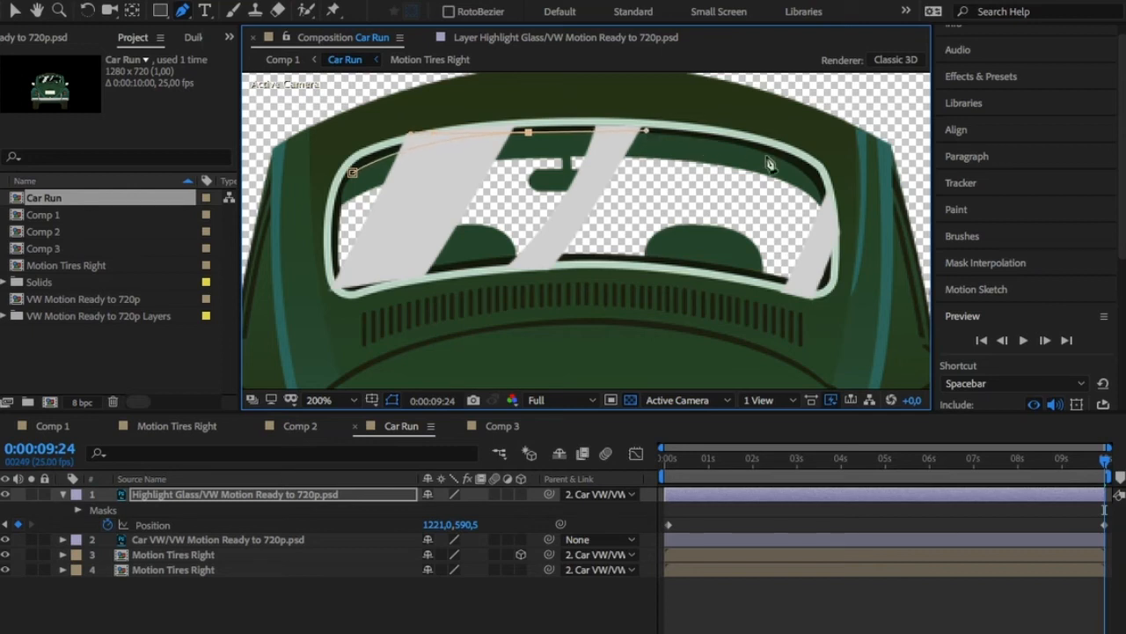
left_click_drag(810, 176, 833, 217)
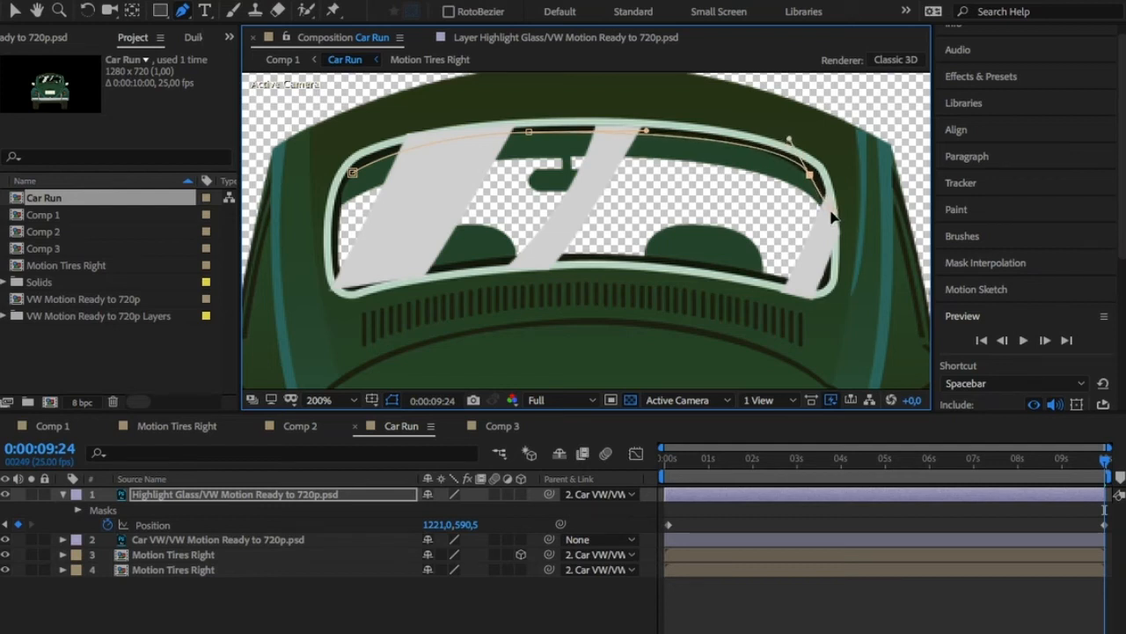
left_click(827, 270)
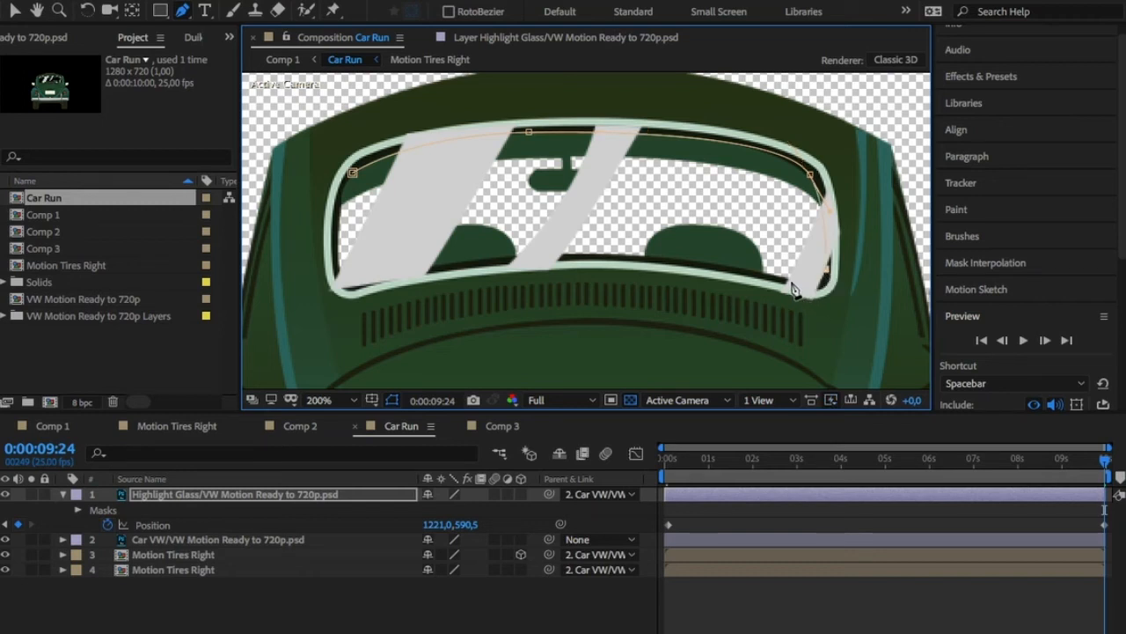
left_click_drag(783, 280, 724, 269)
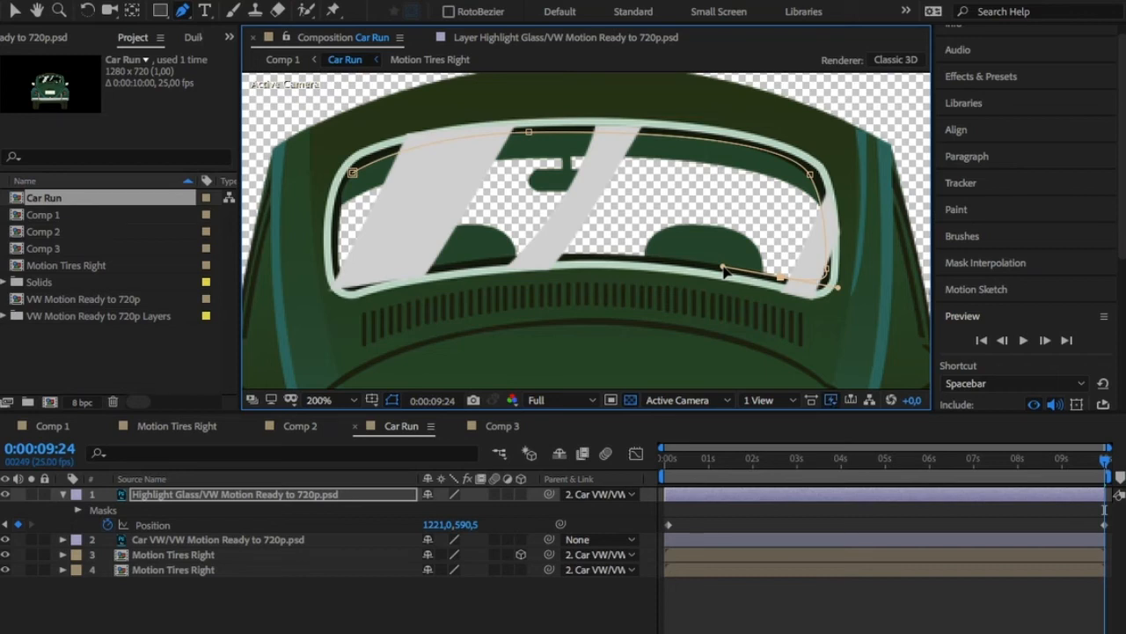
left_click(571, 258)
left_click_drag(570, 260, 559, 257)
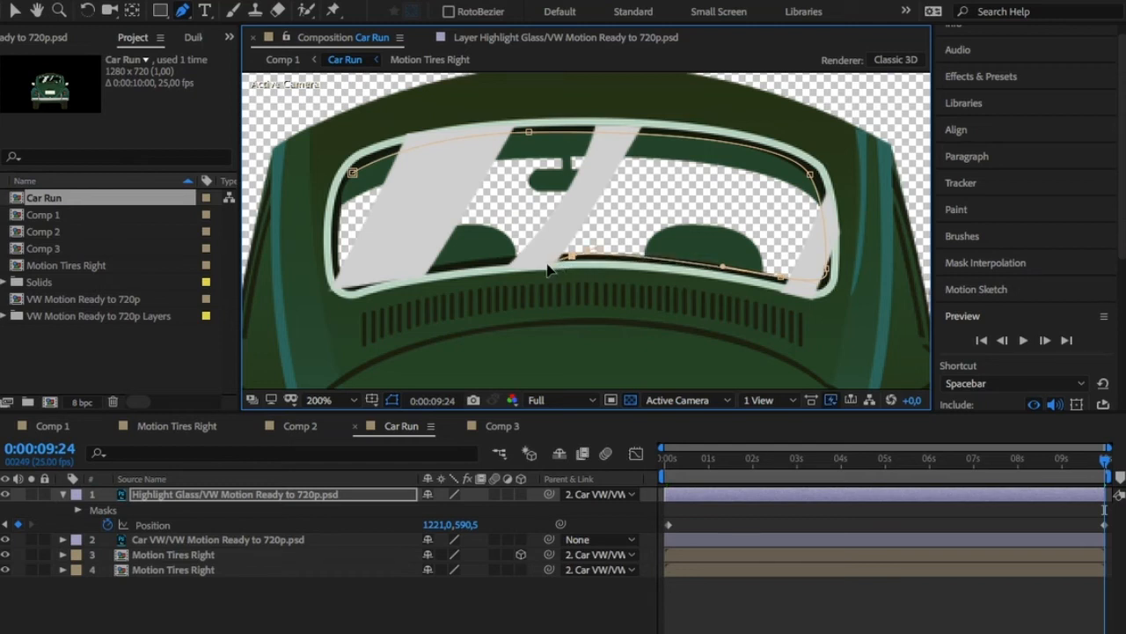
left_click_drag(544, 263, 523, 264)
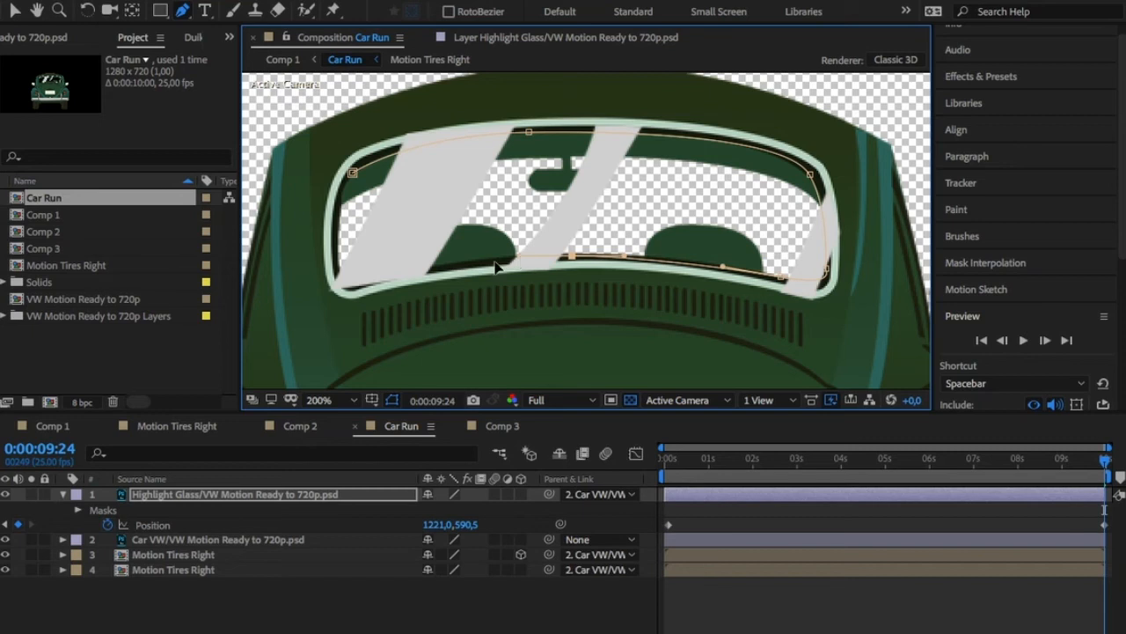
left_click(384, 279)
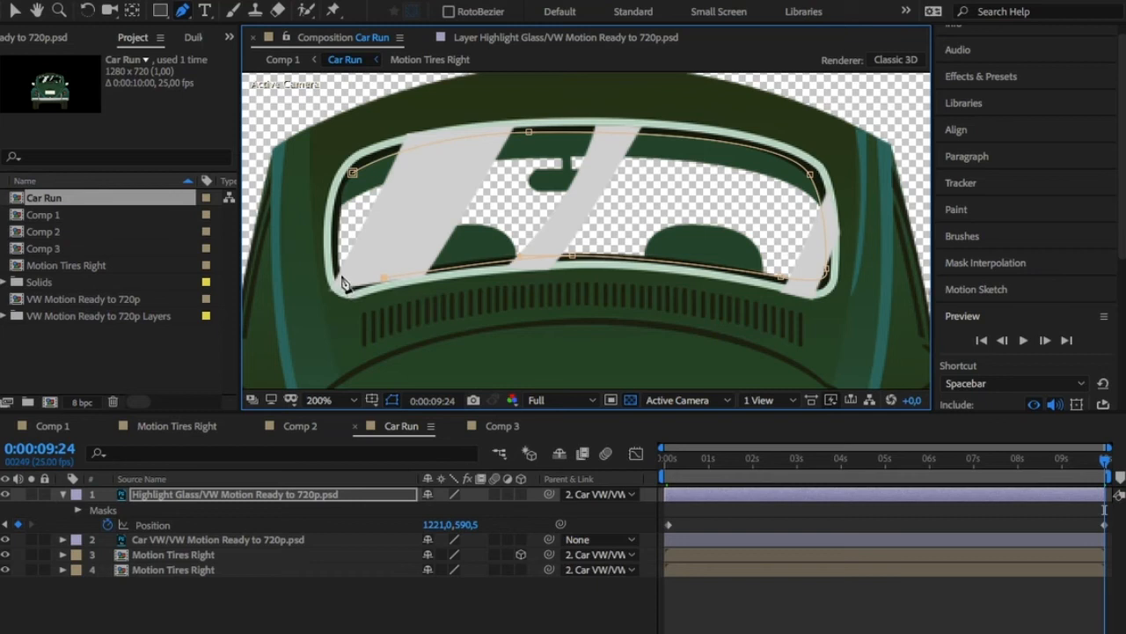
left_click(341, 275)
left_click_drag(338, 257, 337, 248)
left_click(341, 191)
left_click(352, 173)
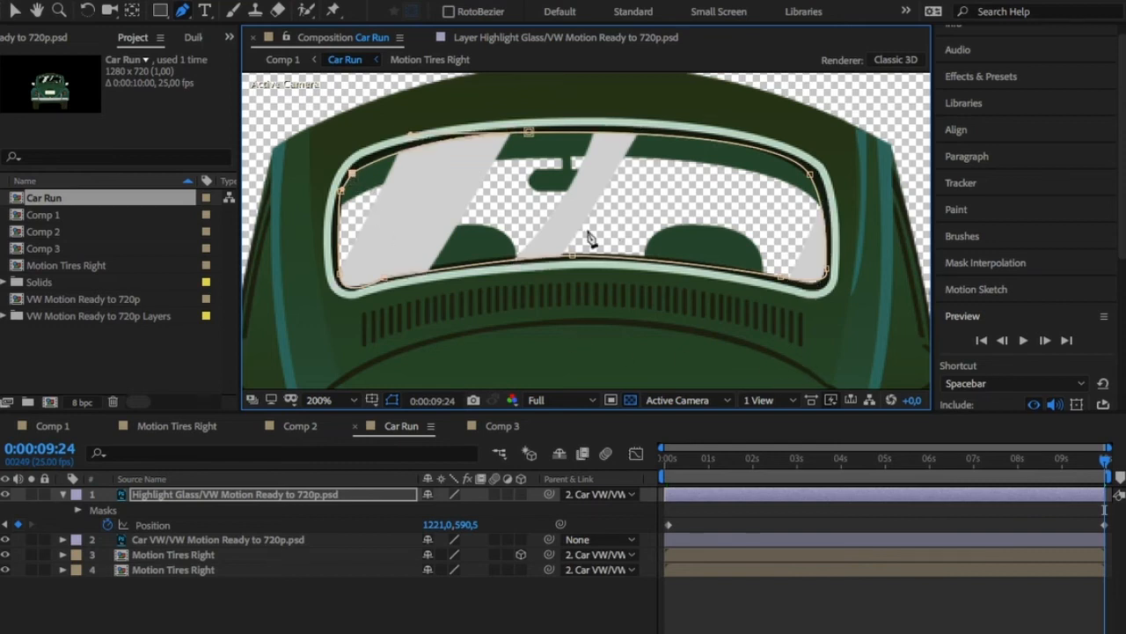
Step: Start keyframing the Mask Path of Mask 1 at 0:00:09:24
left_click(79, 509)
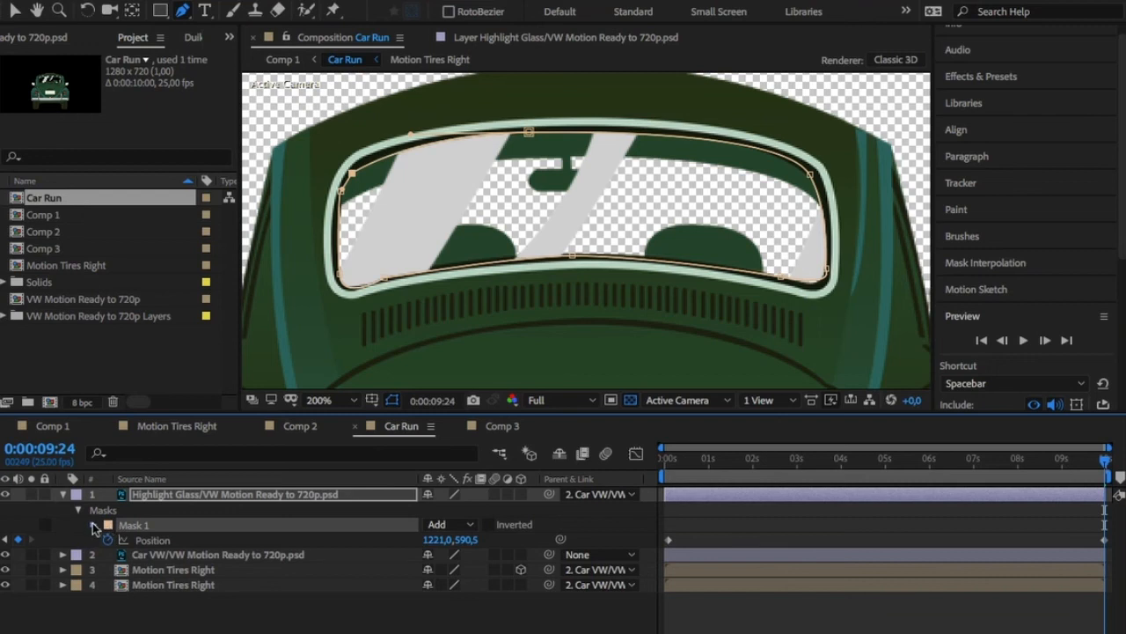
left_click(94, 524)
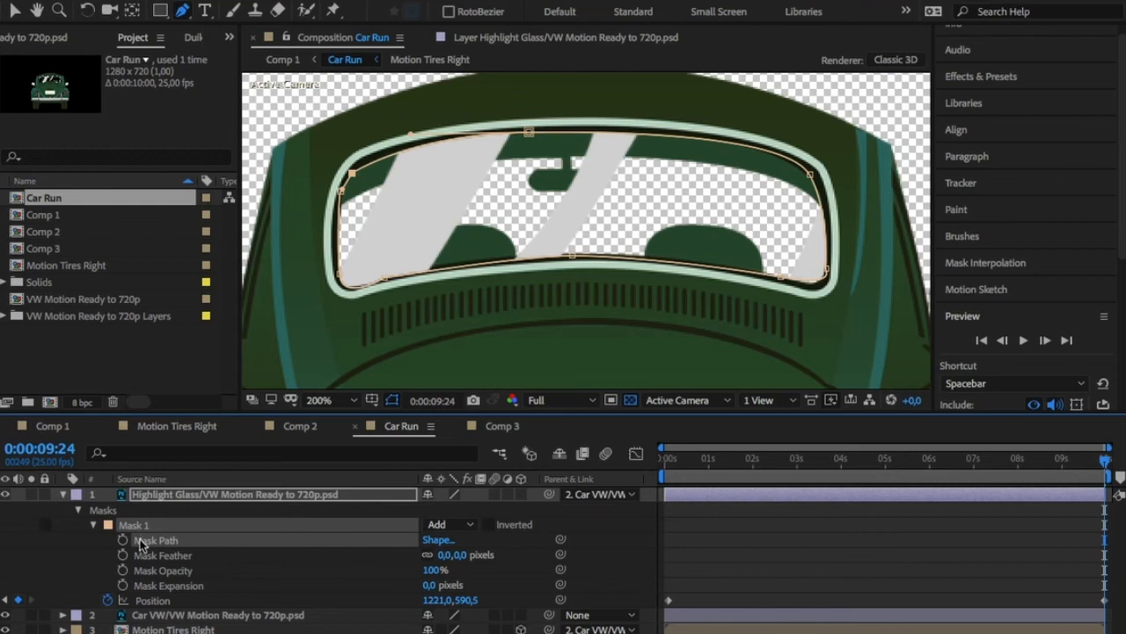
left_click(123, 541)
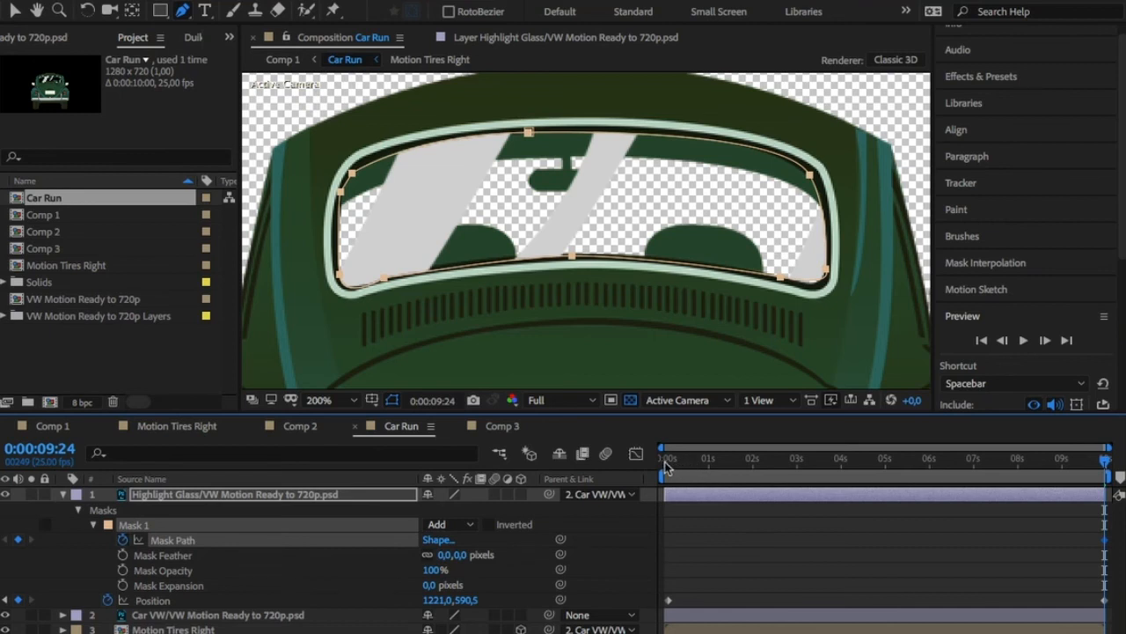
Step: At 0:00:00:02, shift the whole mask path back so it fits inside the window frame
left_click(666, 461)
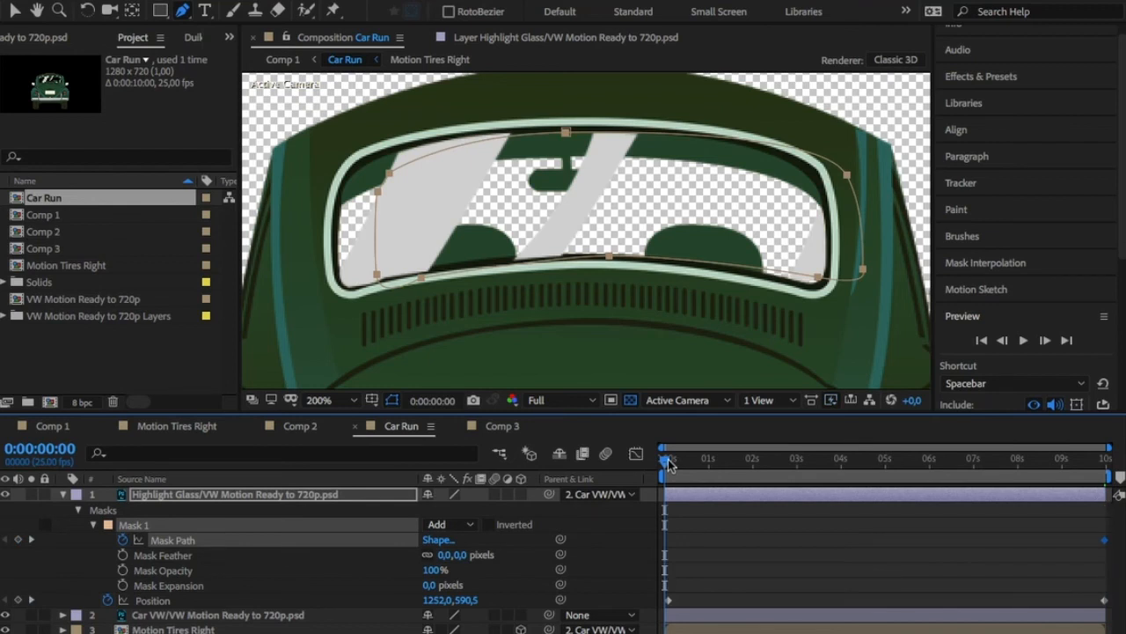
left_click_drag(667, 464, 727, 460)
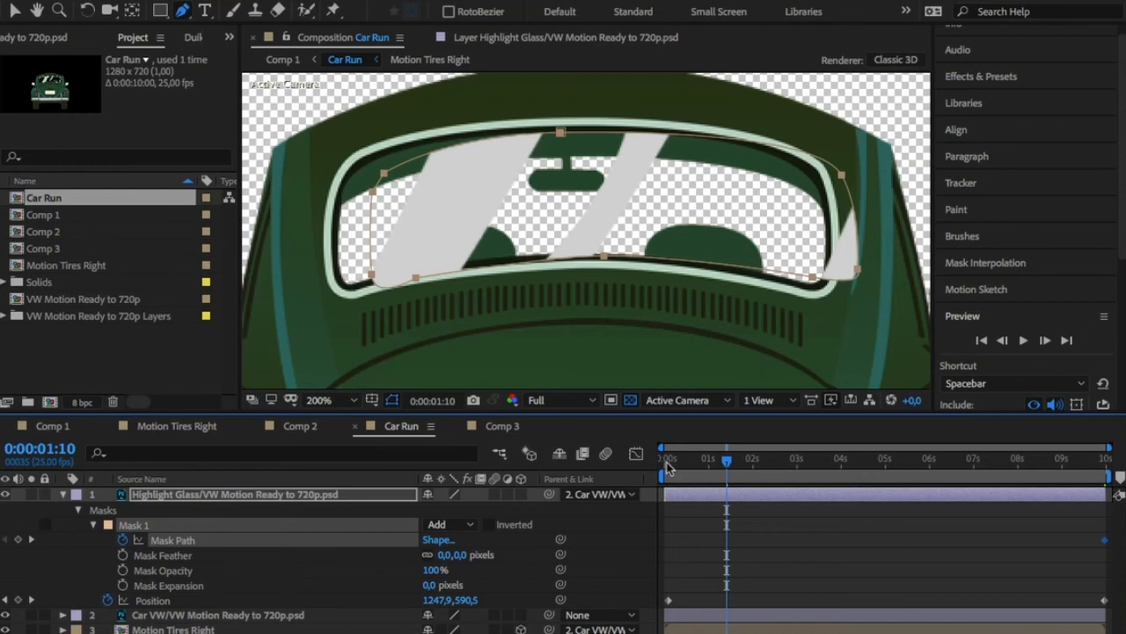
left_click(666, 462)
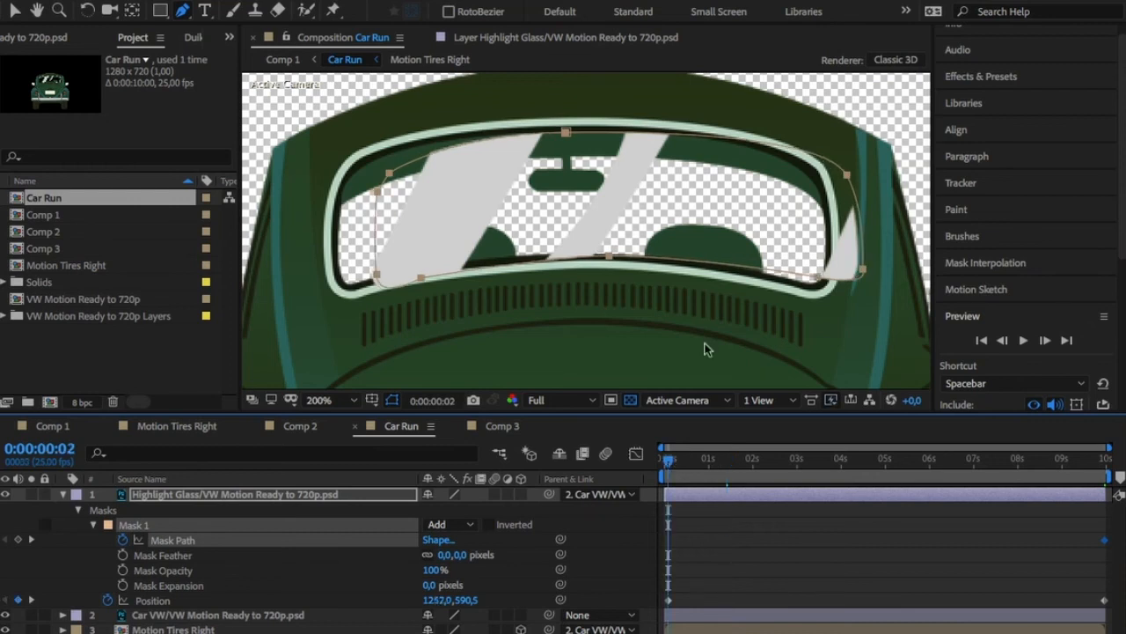
left_click(753, 147)
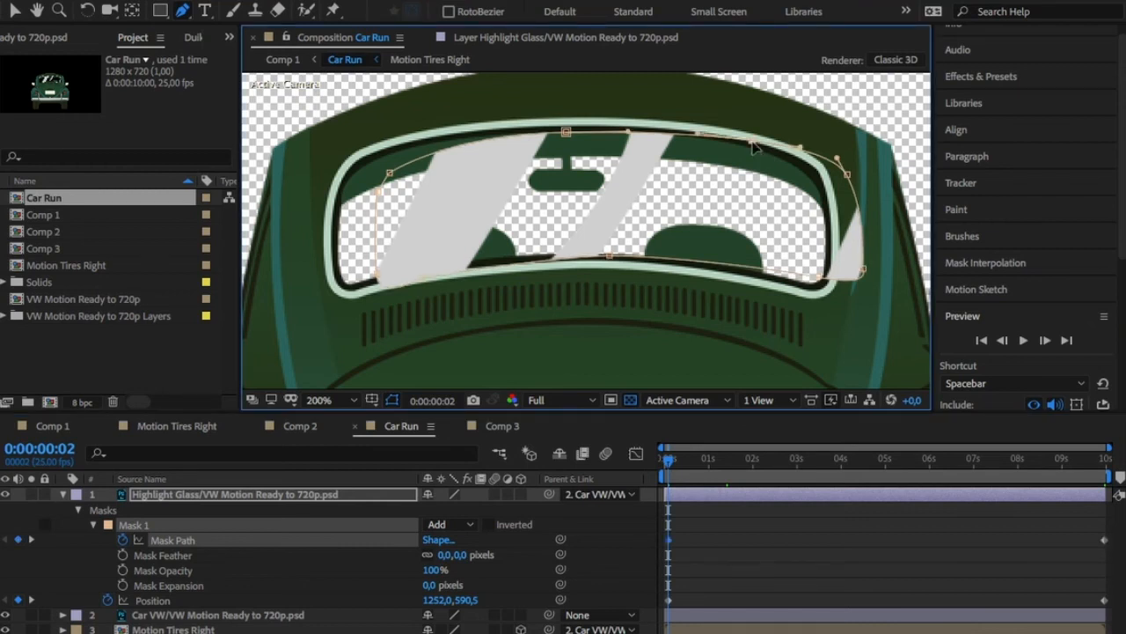
double_click(768, 144)
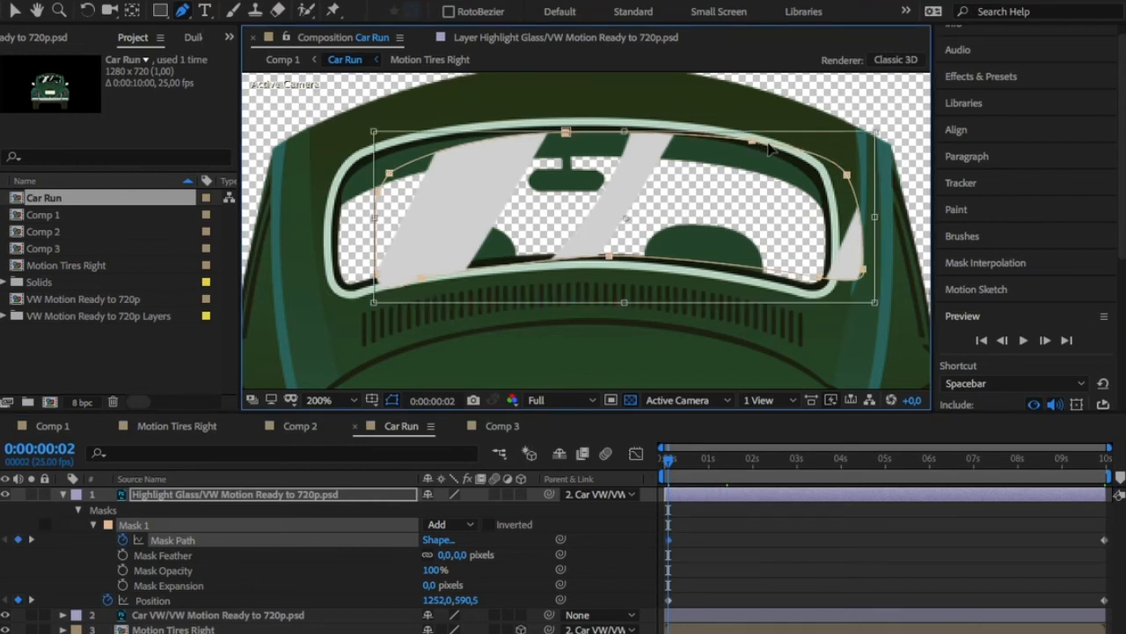
key("v")
left_click_drag(768, 146, 733, 143)
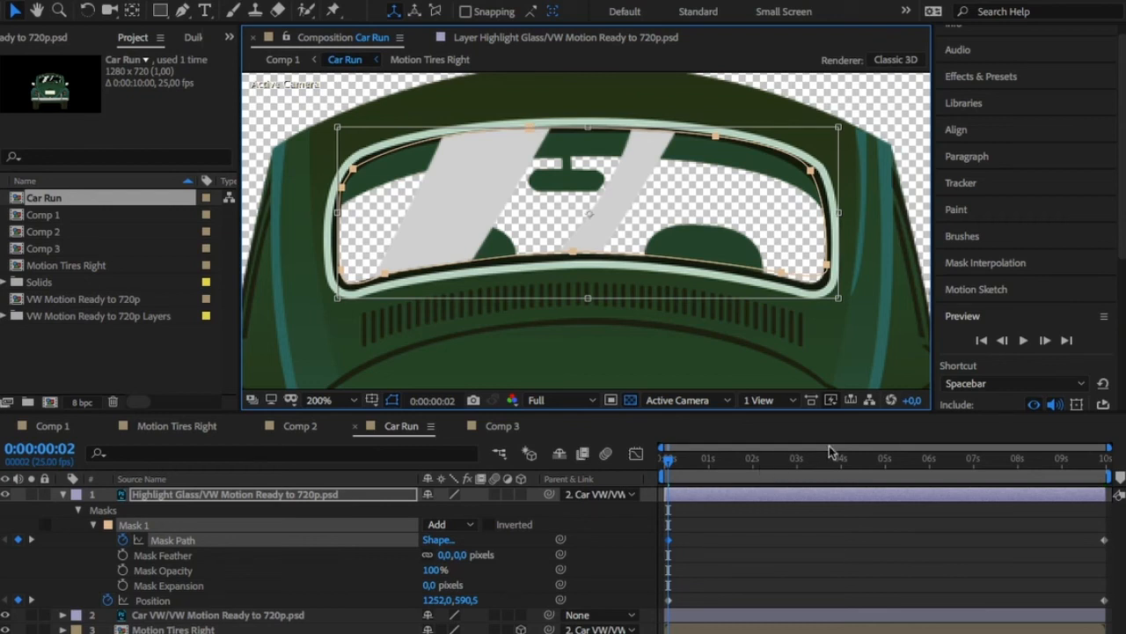
Step: Move the ending Mask Path and Position keyframes of the Highlight Glass layer to 0:00:05:00
left_click_drag(1073, 519, 1116, 606)
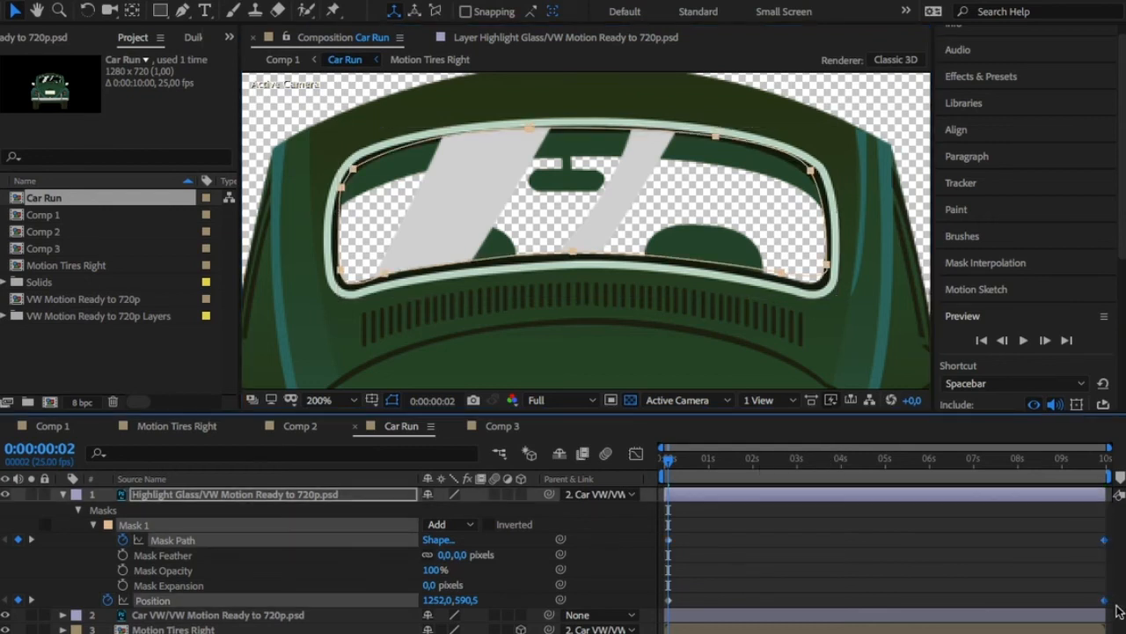
left_click(885, 460)
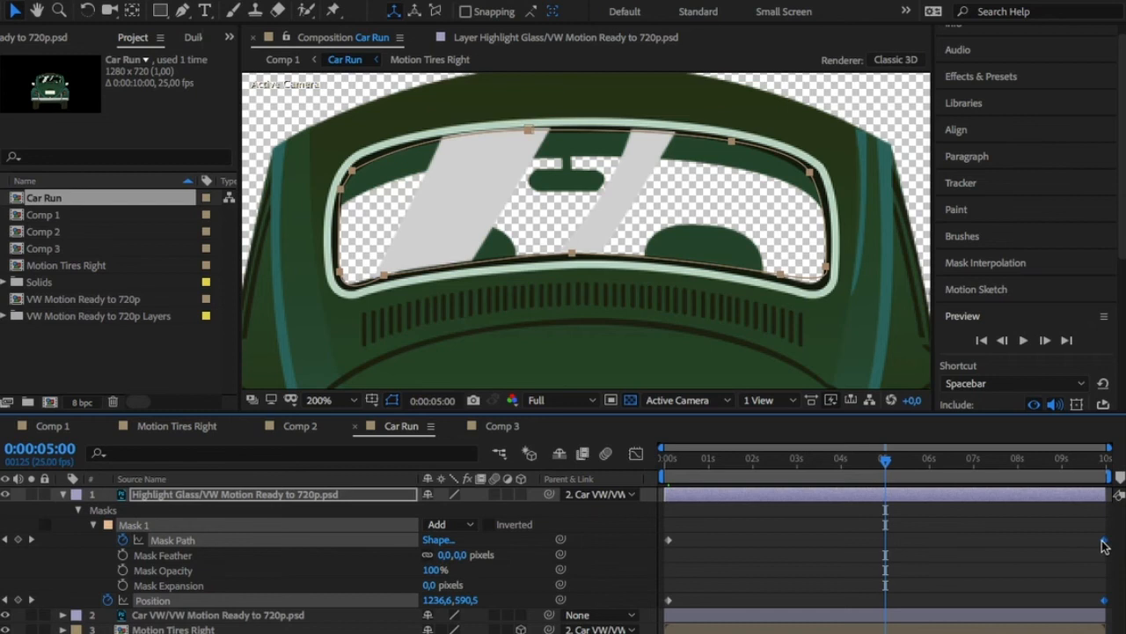
left_click_drag(1105, 545, 988, 545)
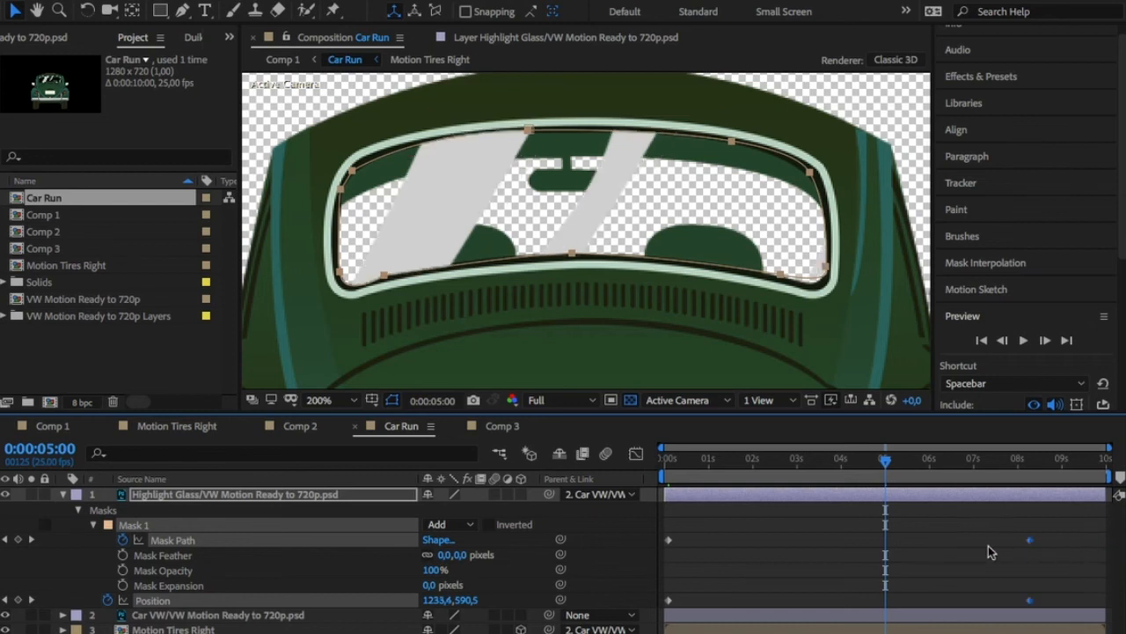
mouse_move(902, 543)
left_mouse_down()
mouse_move(865, 541)
mouse_move(885, 547)
left_mouse_up()
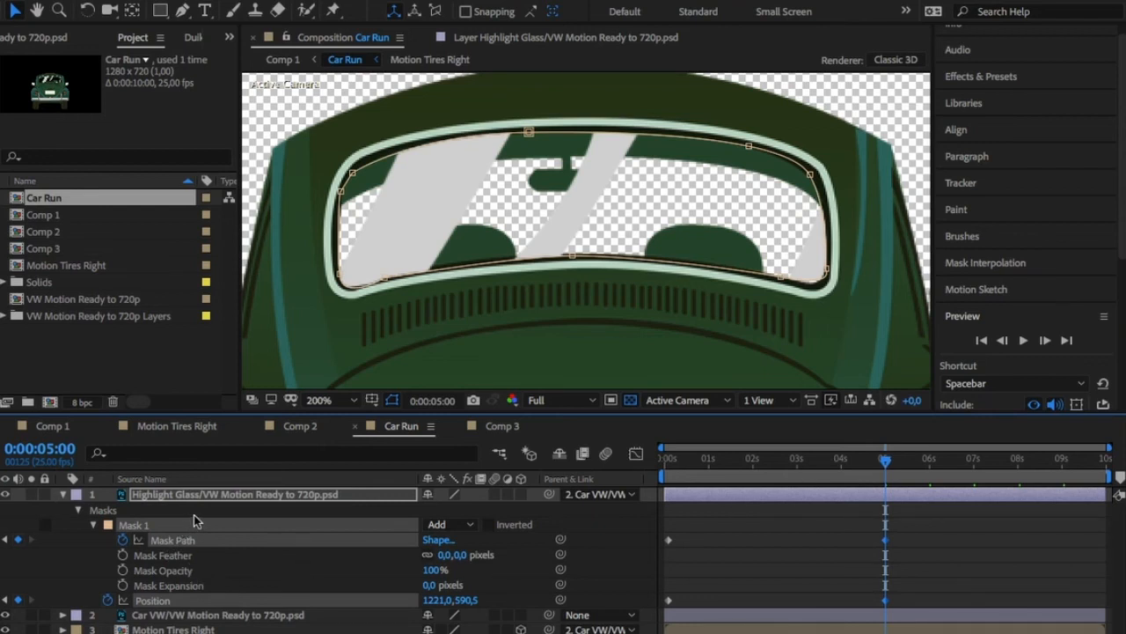
Step: Set the Highlight Glass layer's opacity to 50% and preview the moving window highlight in Car Run from the first frame
key("shift+t")
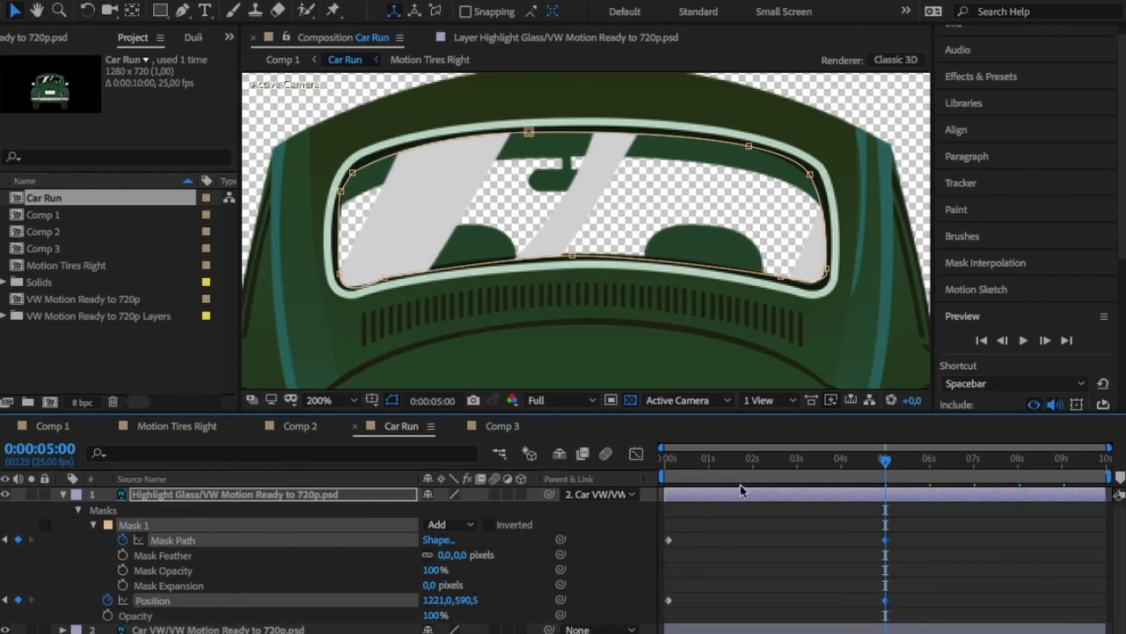
left_click_drag(674, 466, 651, 467)
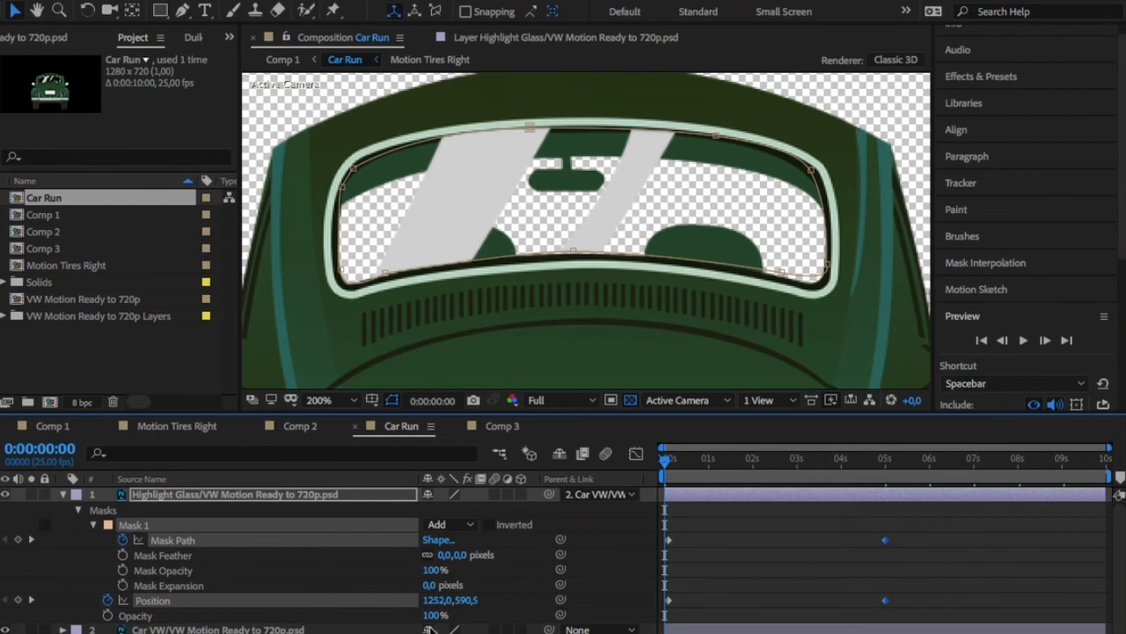
left_click(433, 615)
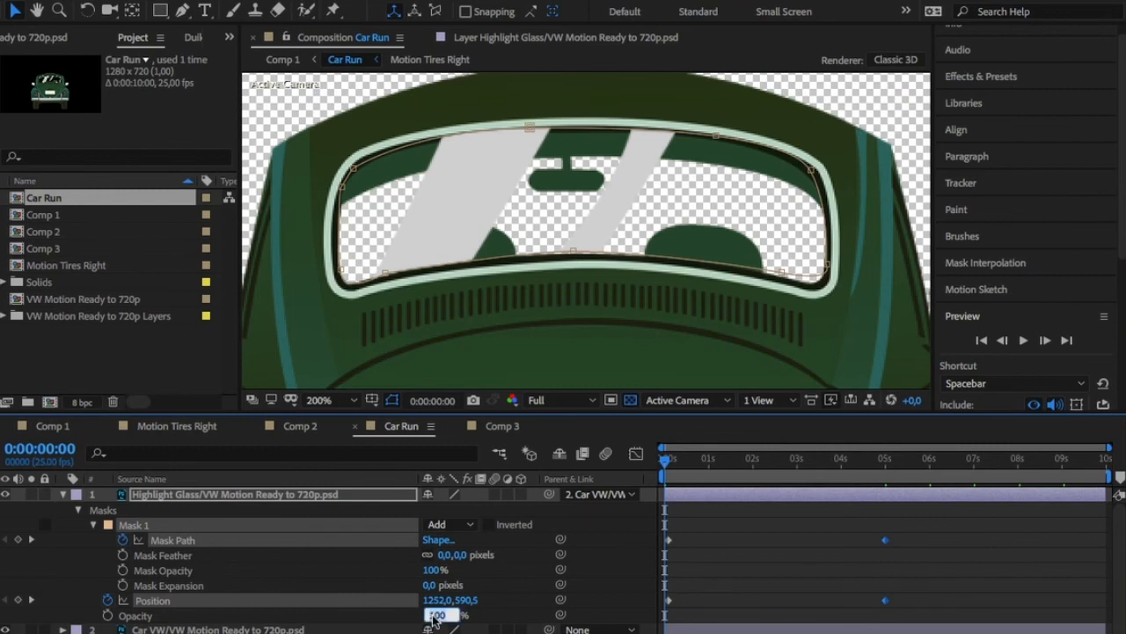
type("50")
key("Return")
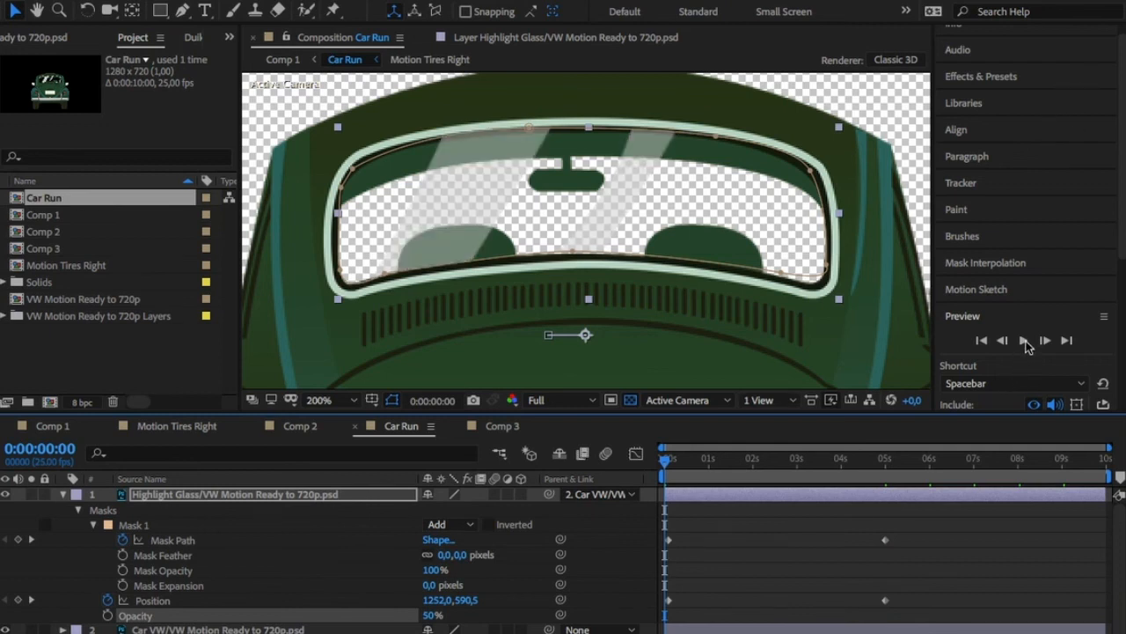
left_click(1025, 341)
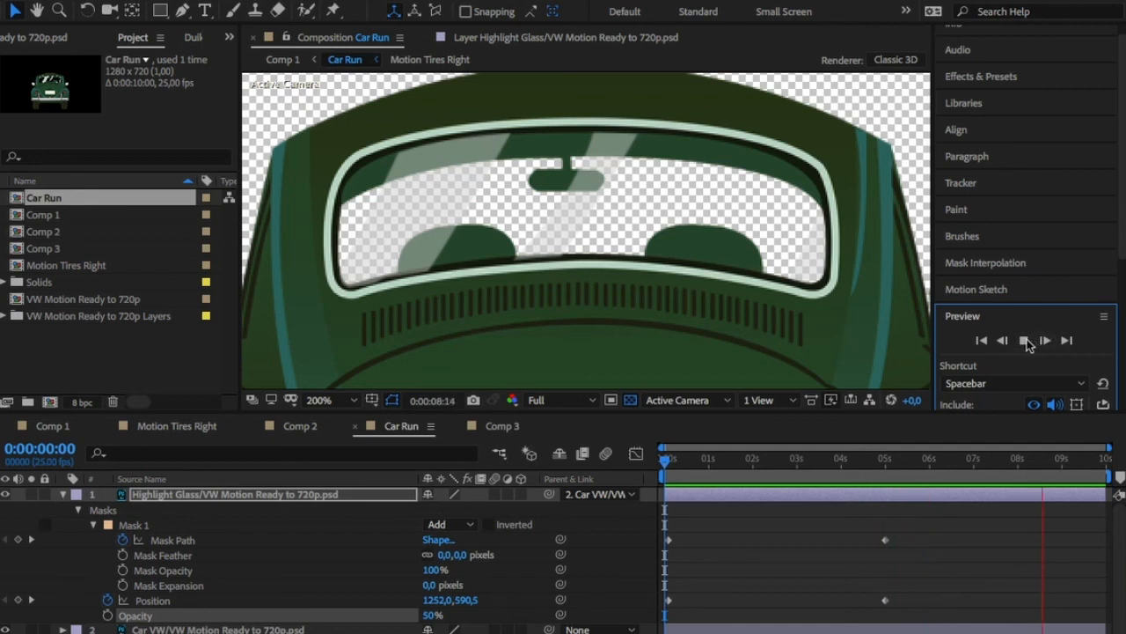
left_click(1023, 342)
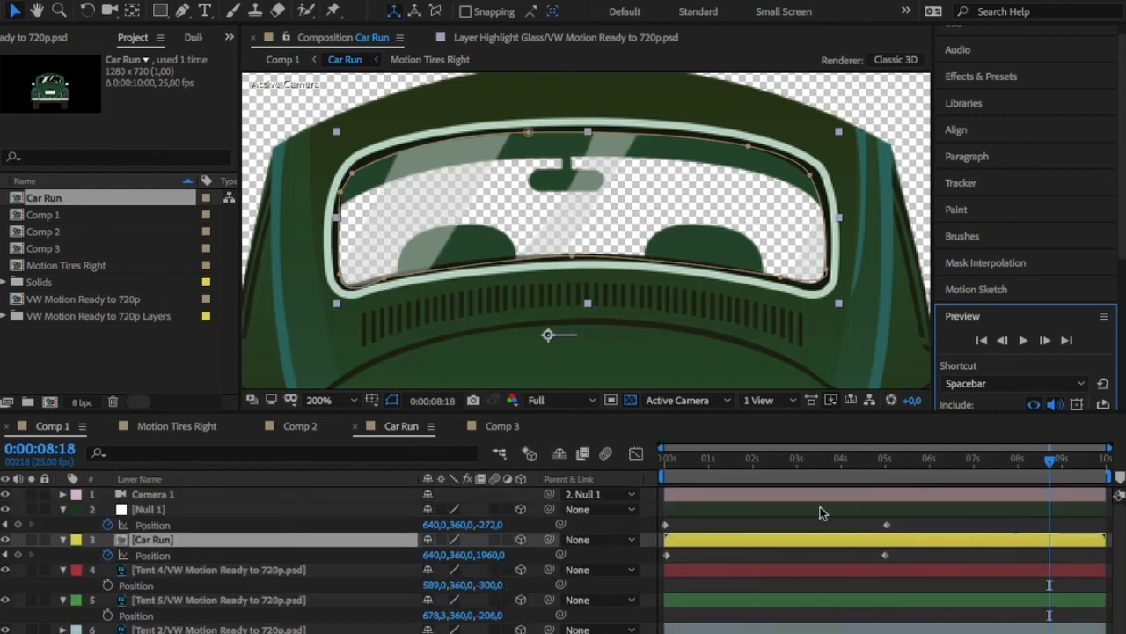
Step: Return to Comp 1 and play back the finished car animation from 0:00:00:00 to review it
left_click(668, 460)
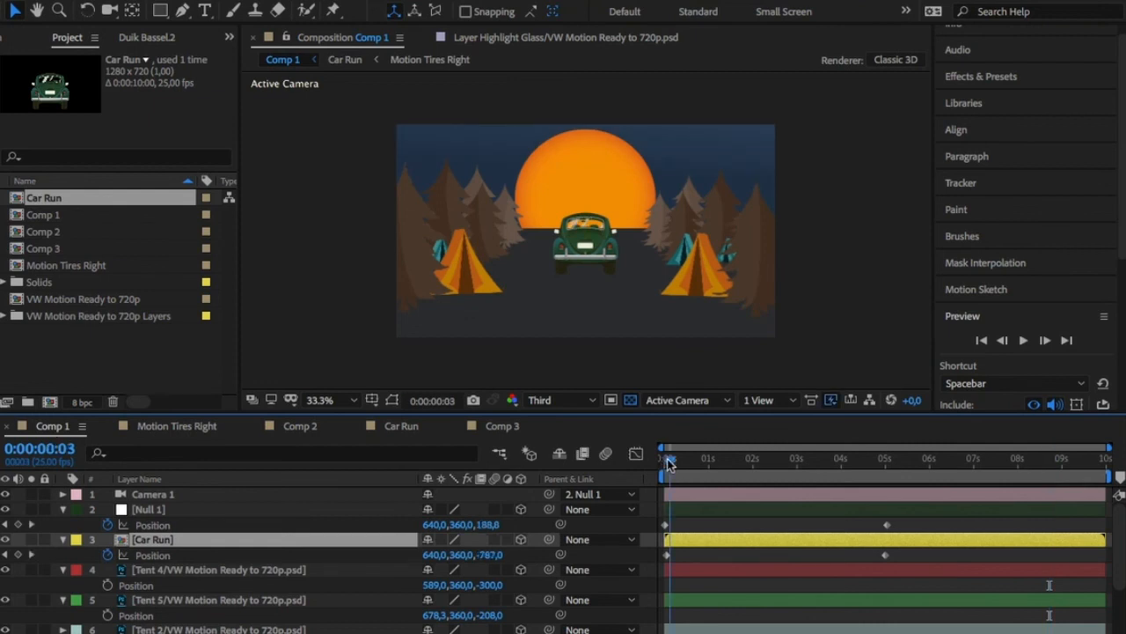
left_click_drag(669, 463, 655, 461)
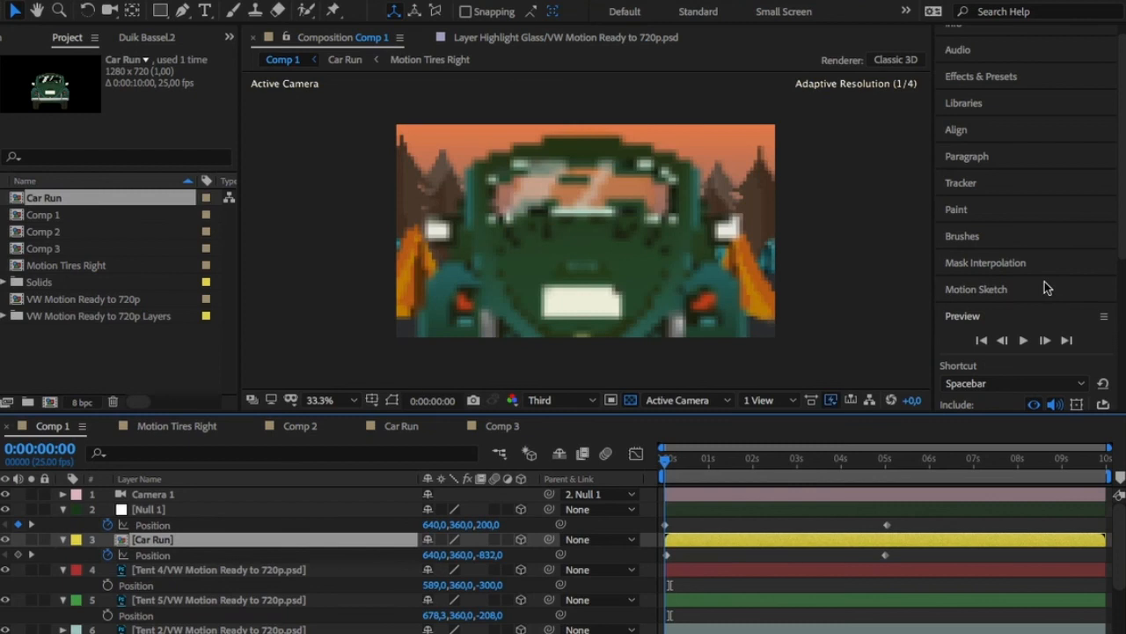
left_click(1023, 343)
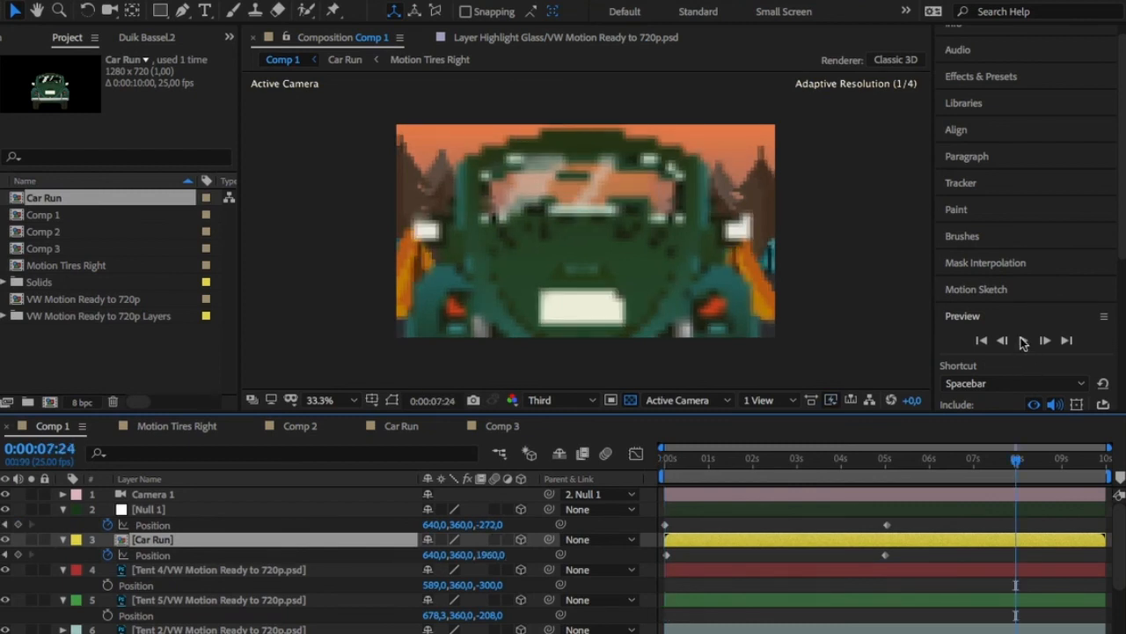
left_click(1023, 342)
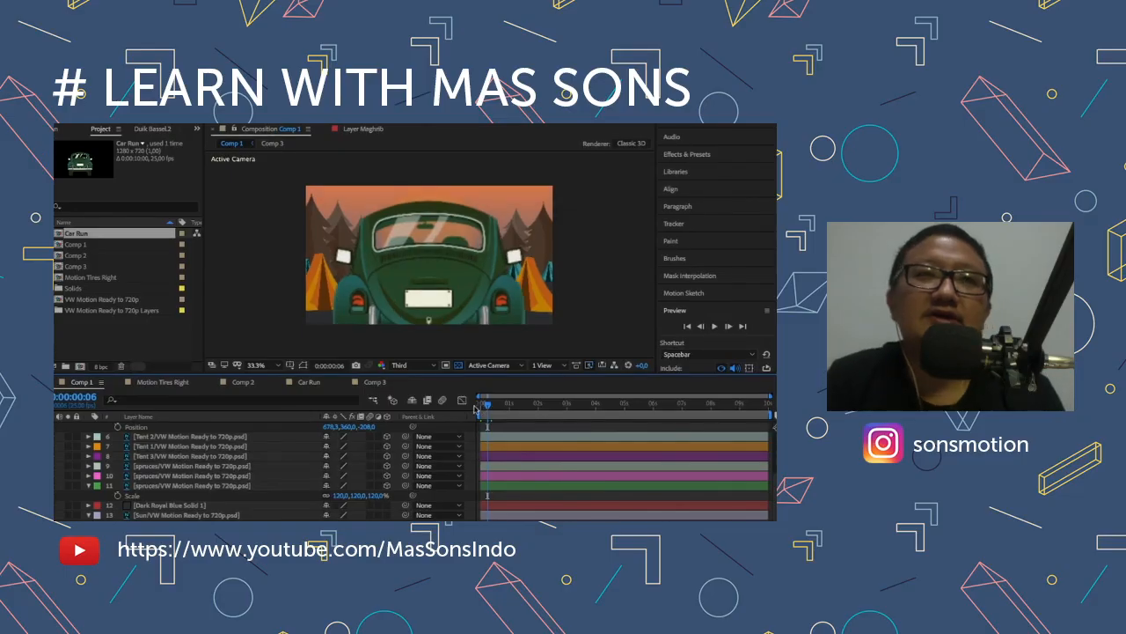
left_click(479, 403)
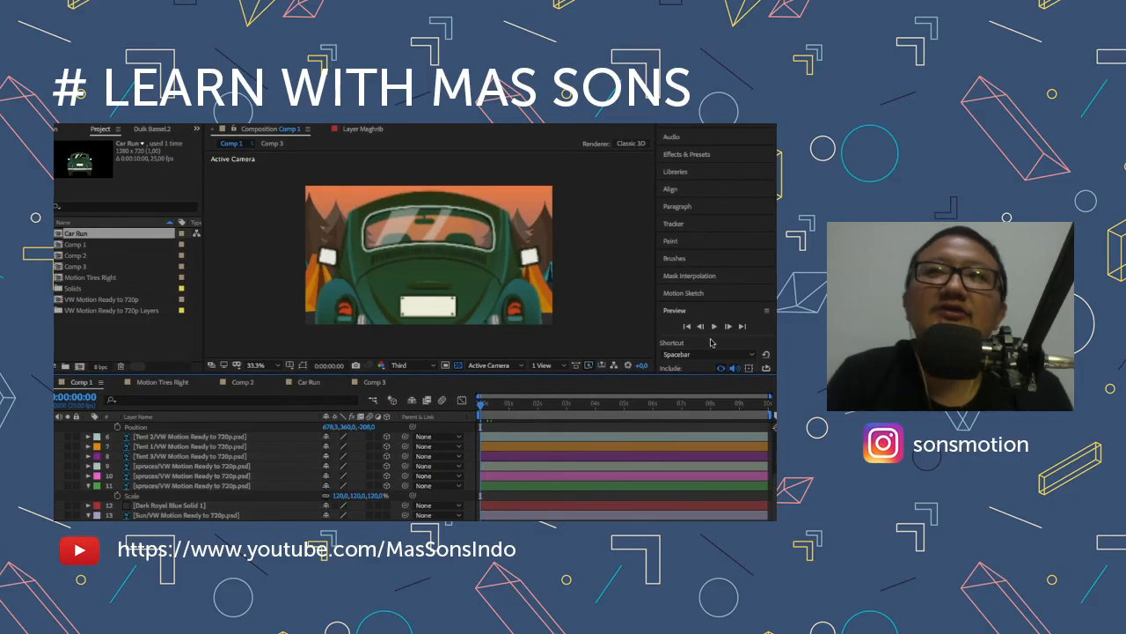
left_click(712, 327)
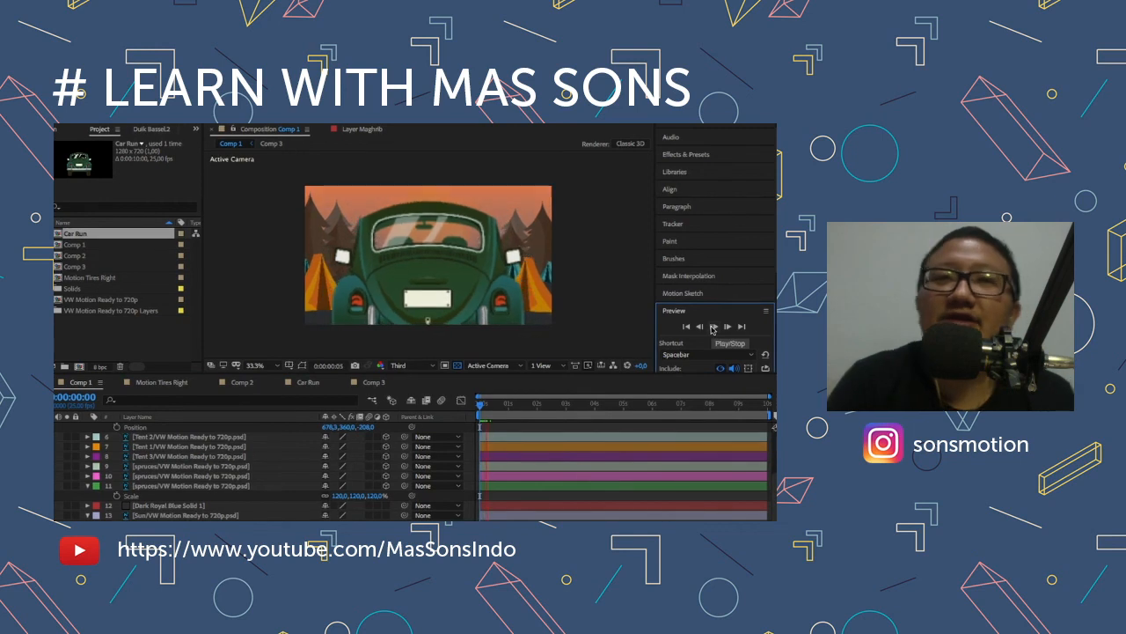